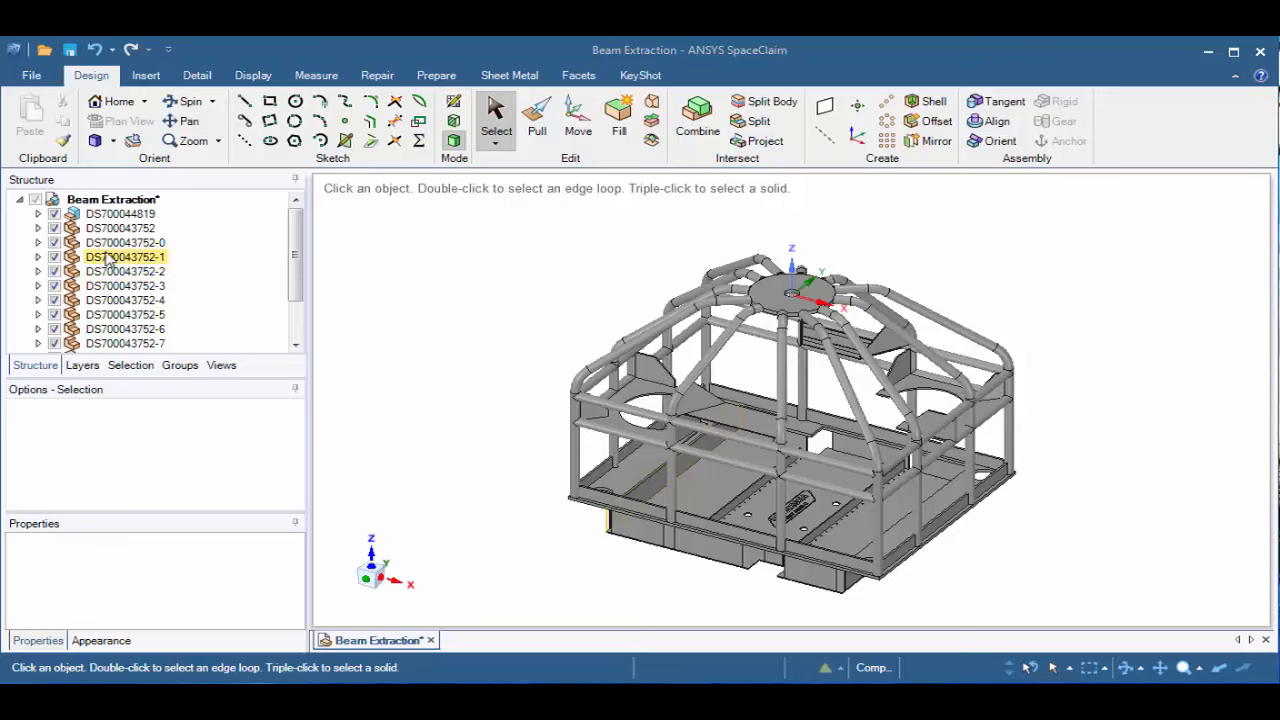
# Examine the contents of the DS700044819 component and its first subcomponent in the structure tree, collapsing both again
pyautogui.click(40, 215)
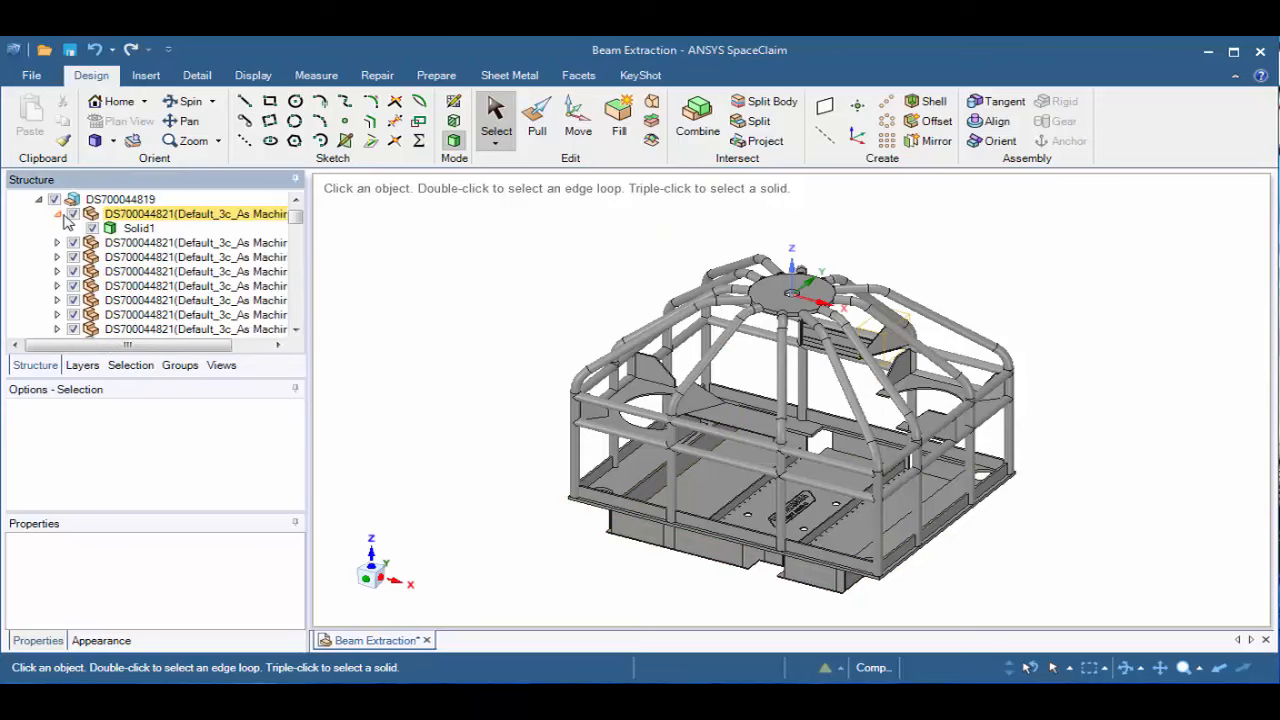
pyautogui.click(58, 216)
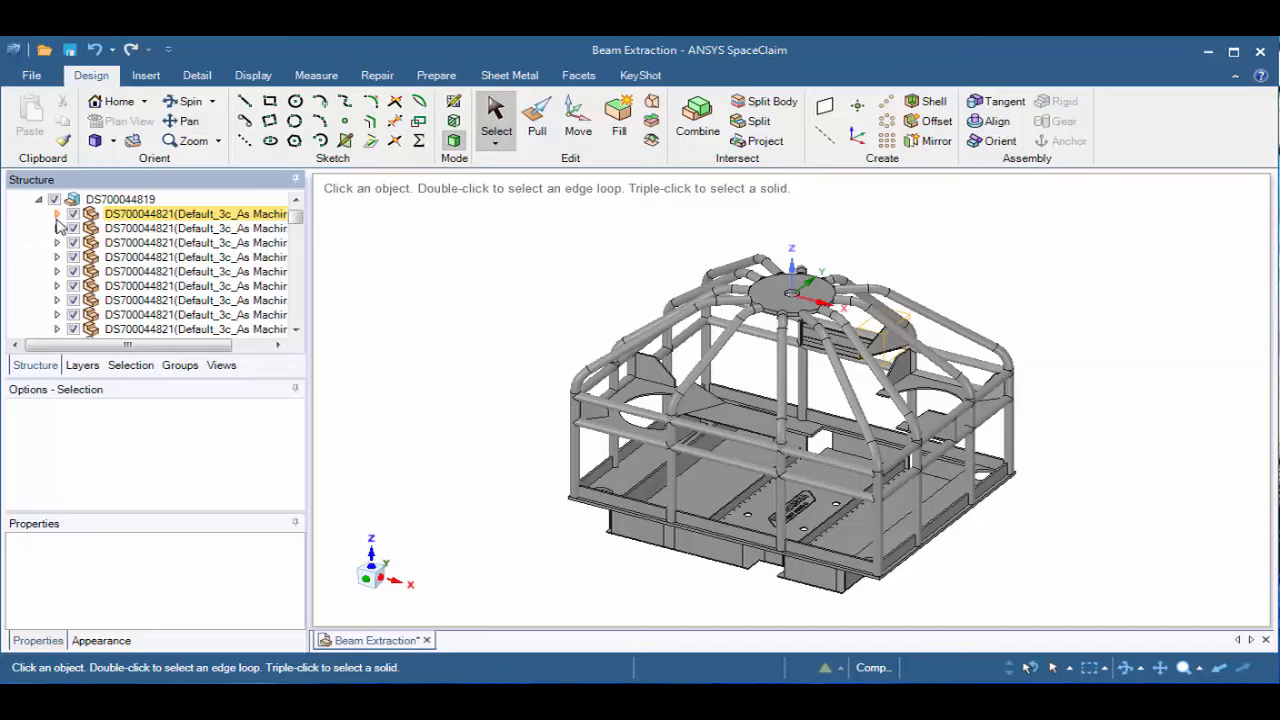
pyautogui.click(39, 199)
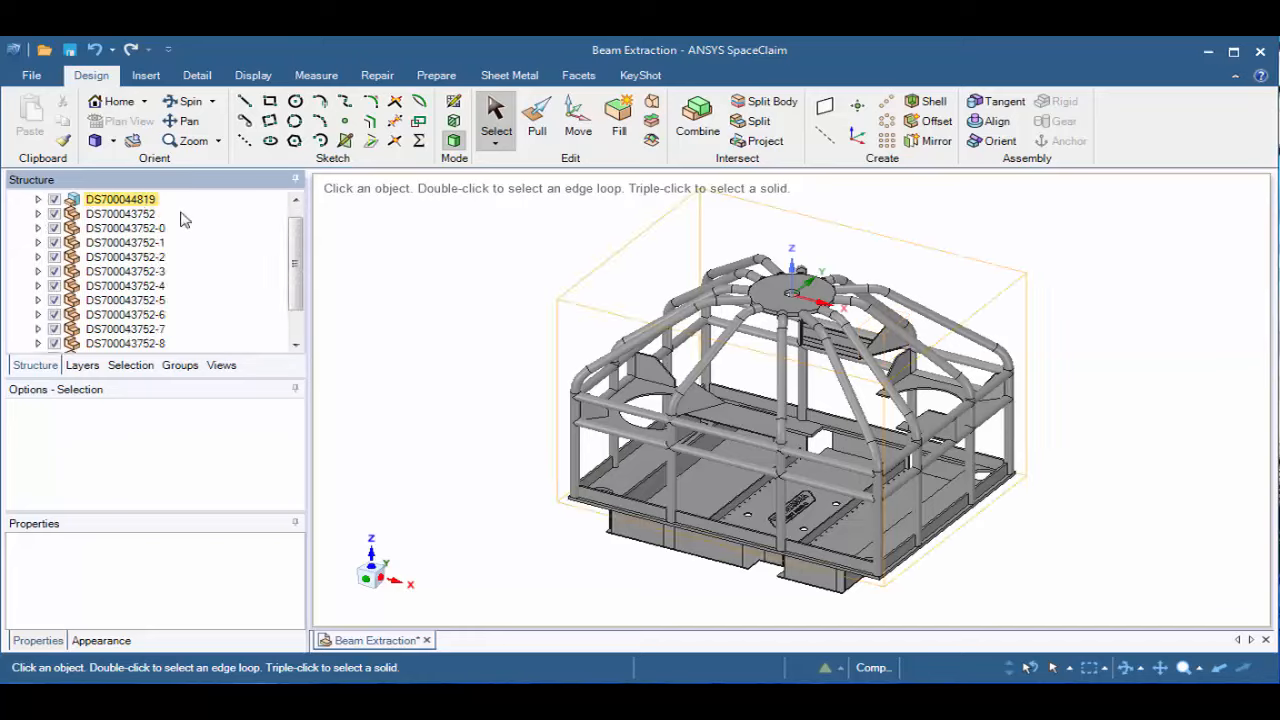
pyautogui.moveTo(298, 259); pyautogui.dragTo(296, 238)
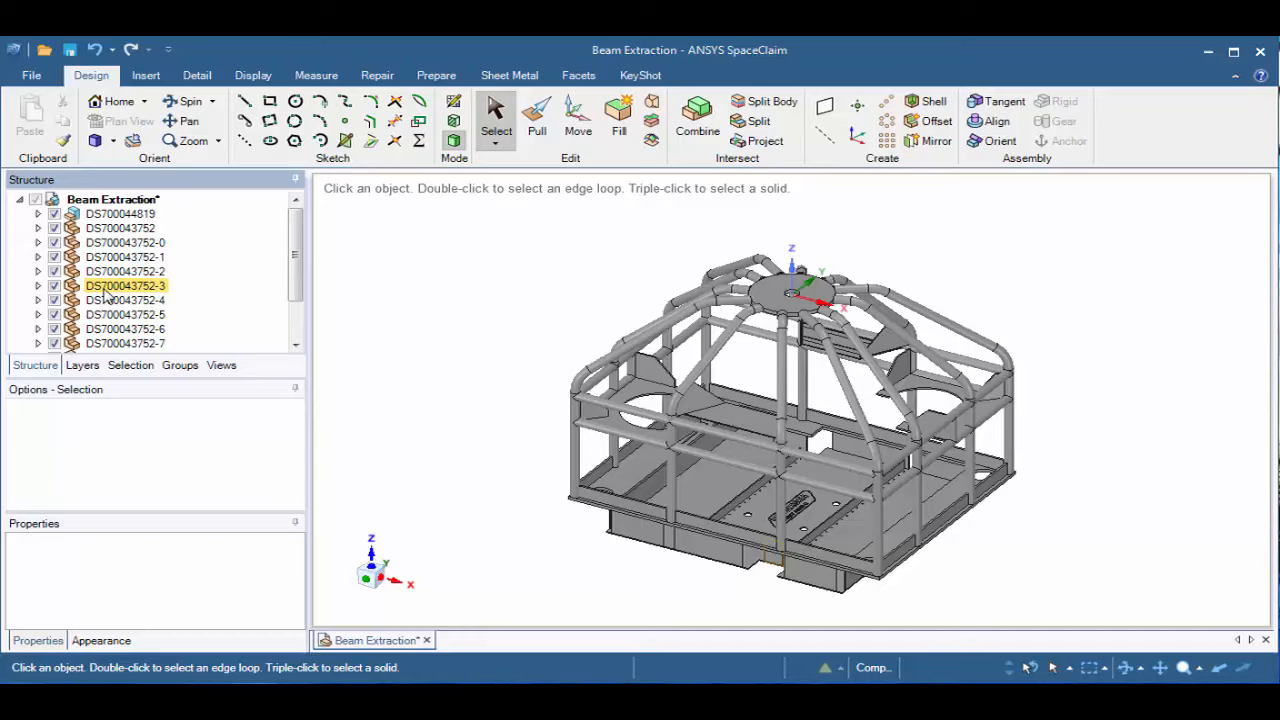
# Add a new layer to the design alongside Layer0
pyautogui.click(83, 367)
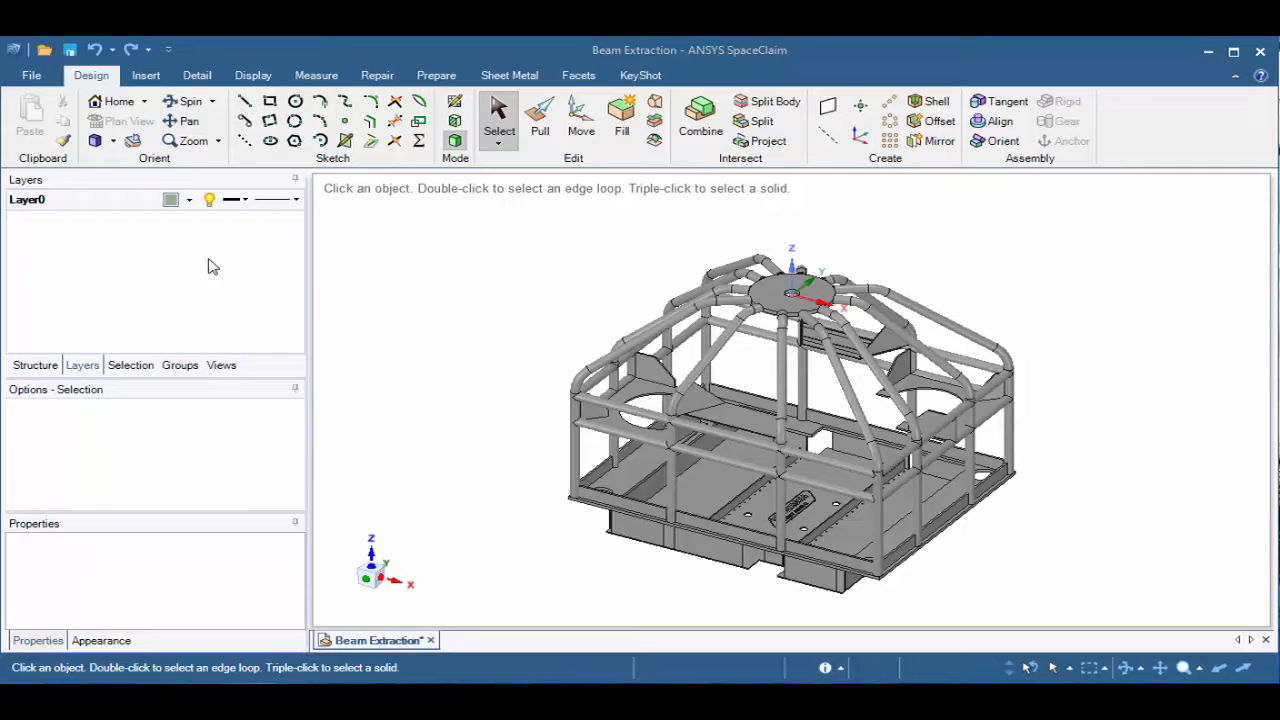
pyautogui.rightClick(70, 257)
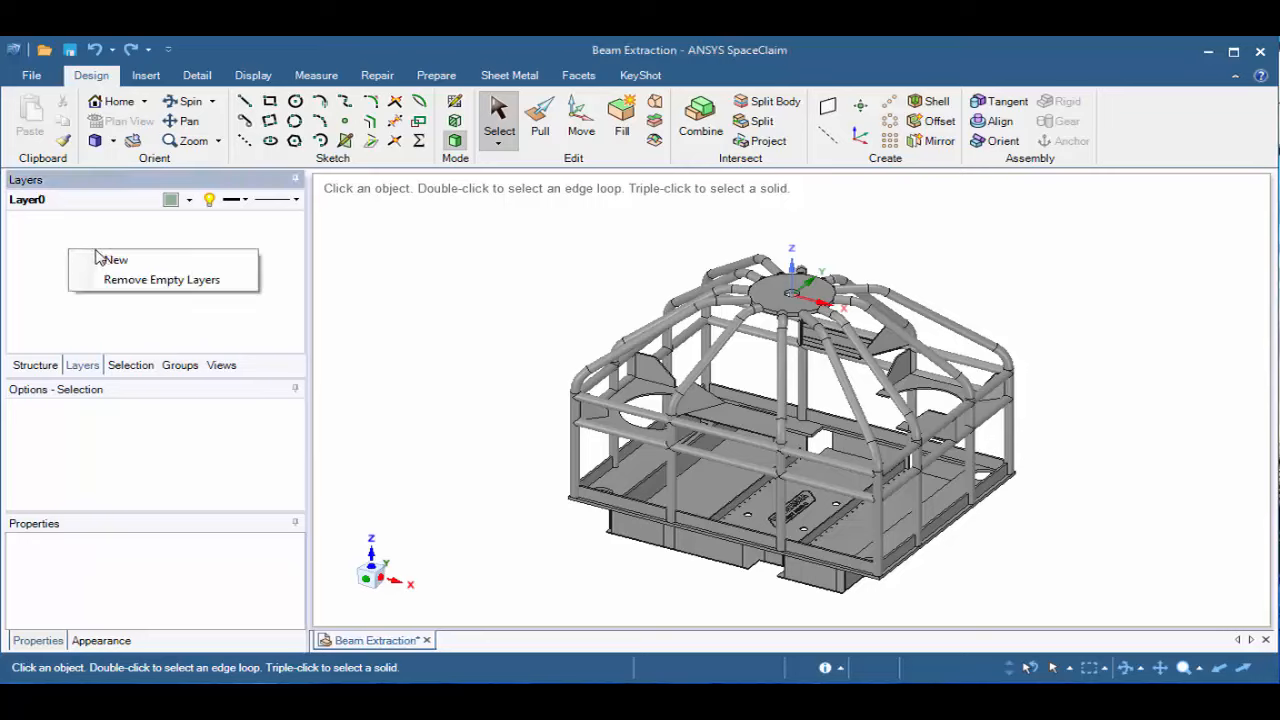
pyautogui.click(112, 262)
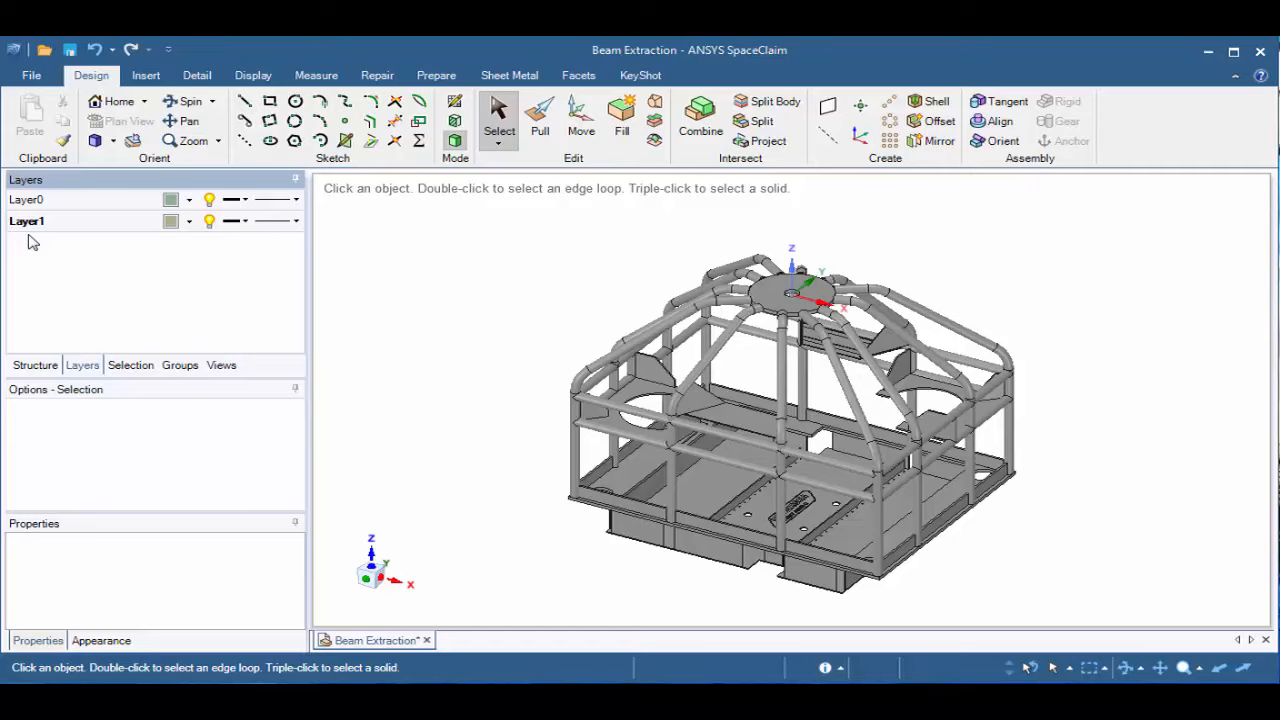
# Select the cylindrical face of the front corner tube and all cylinders of equal radius across all bodies
pyautogui.click(122, 366)
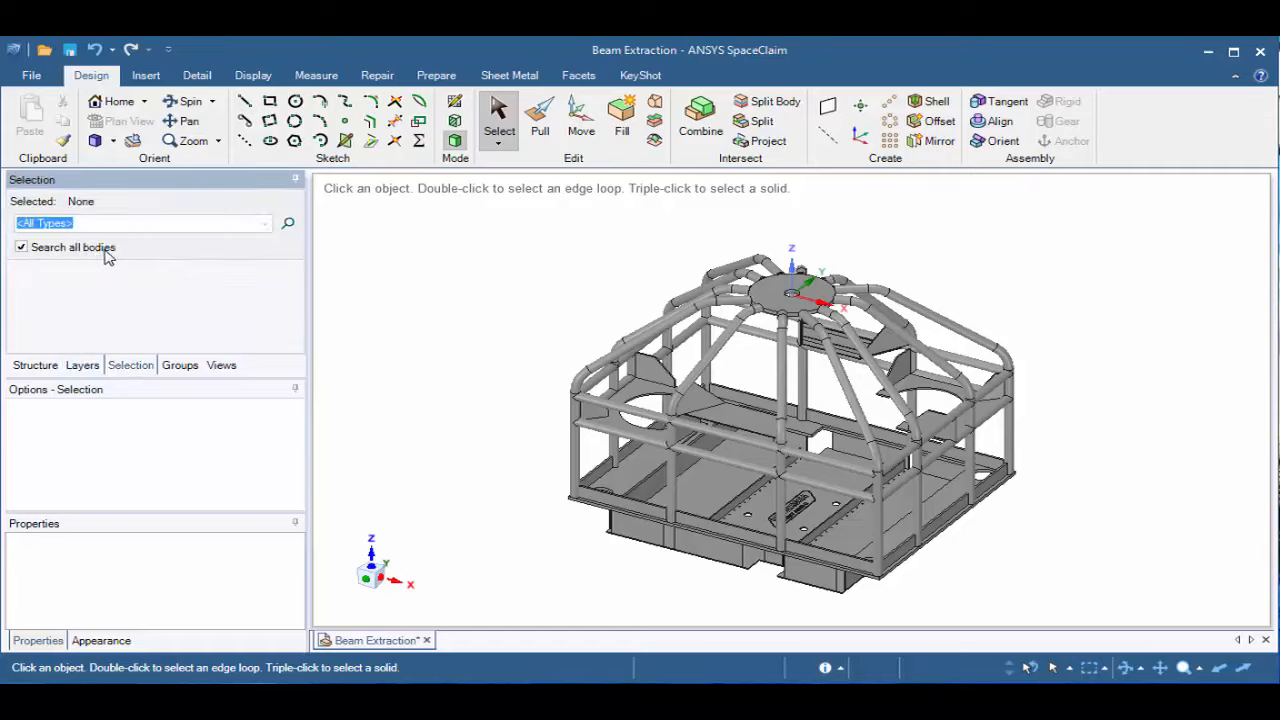
pyautogui.scroll(5, 598, 460)
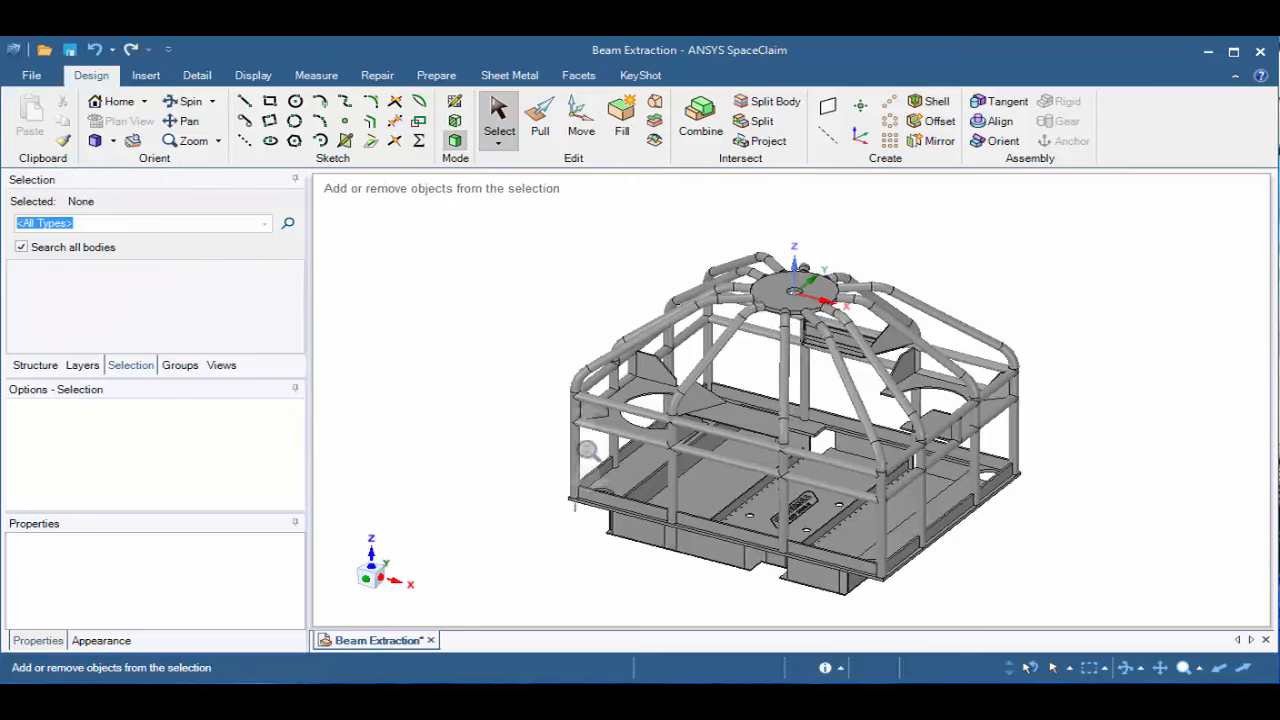
pyautogui.scroll(4, 566, 531)
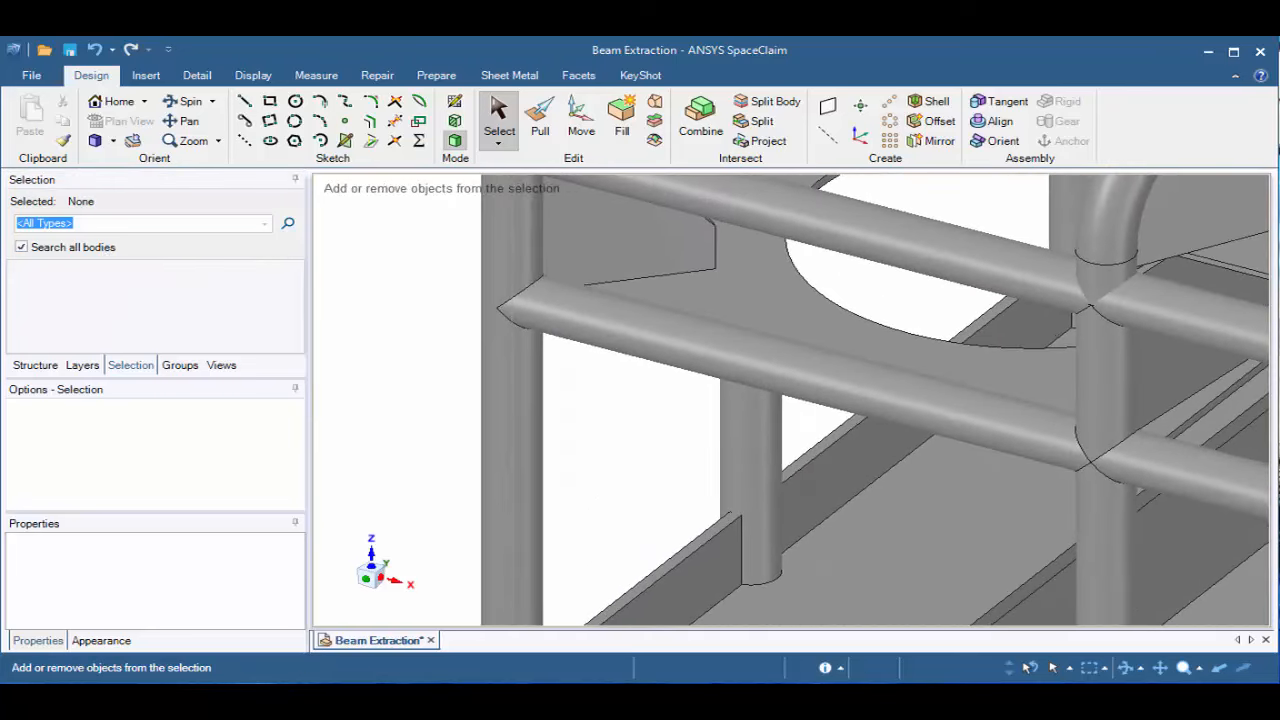
pyautogui.click(512, 431)
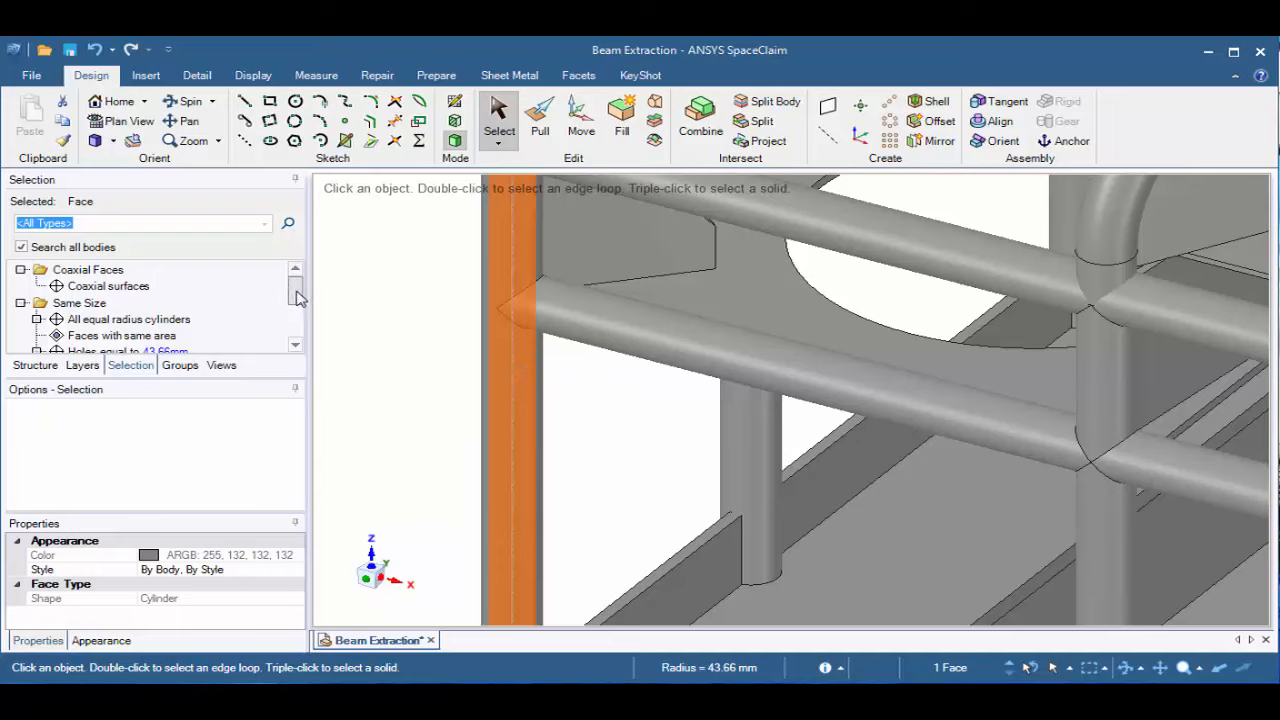
pyautogui.moveTo(297, 295)
pyautogui.mouseDown()
pyautogui.moveTo(298, 321)
pyautogui.moveTo(307, 305)
pyautogui.moveTo(294, 286)
pyautogui.mouseUp()
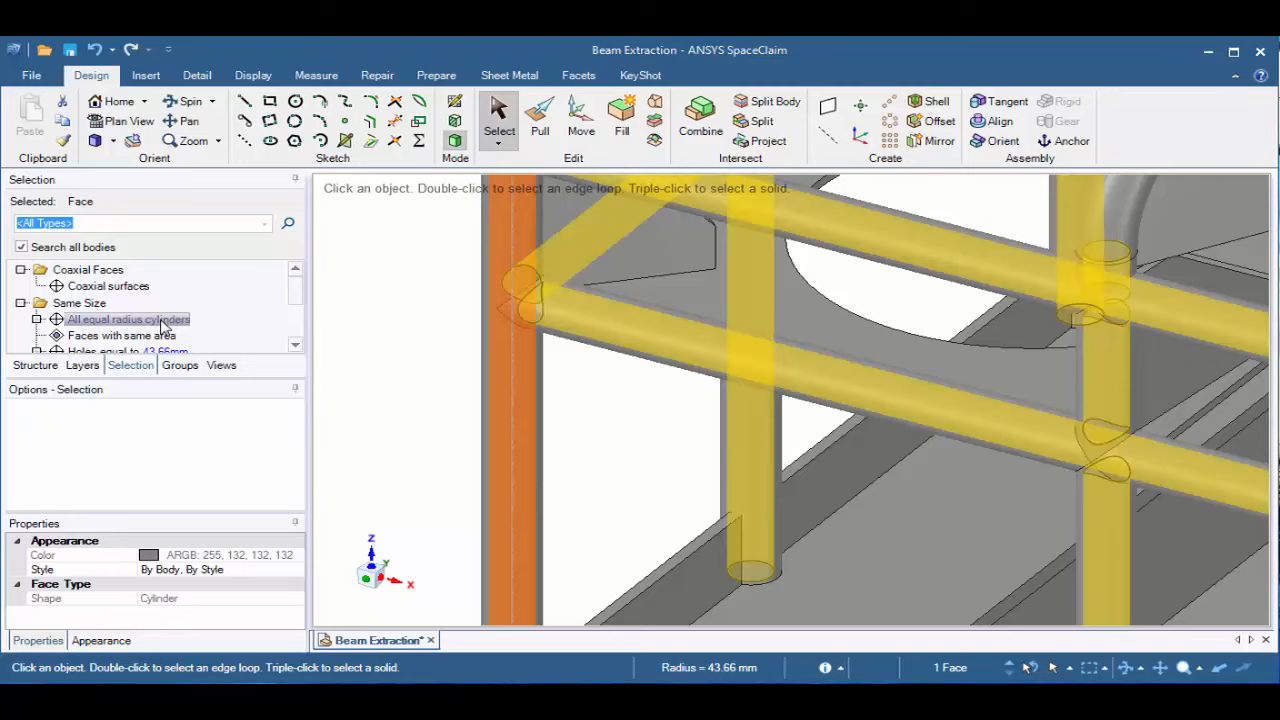
pyautogui.click(163, 321)
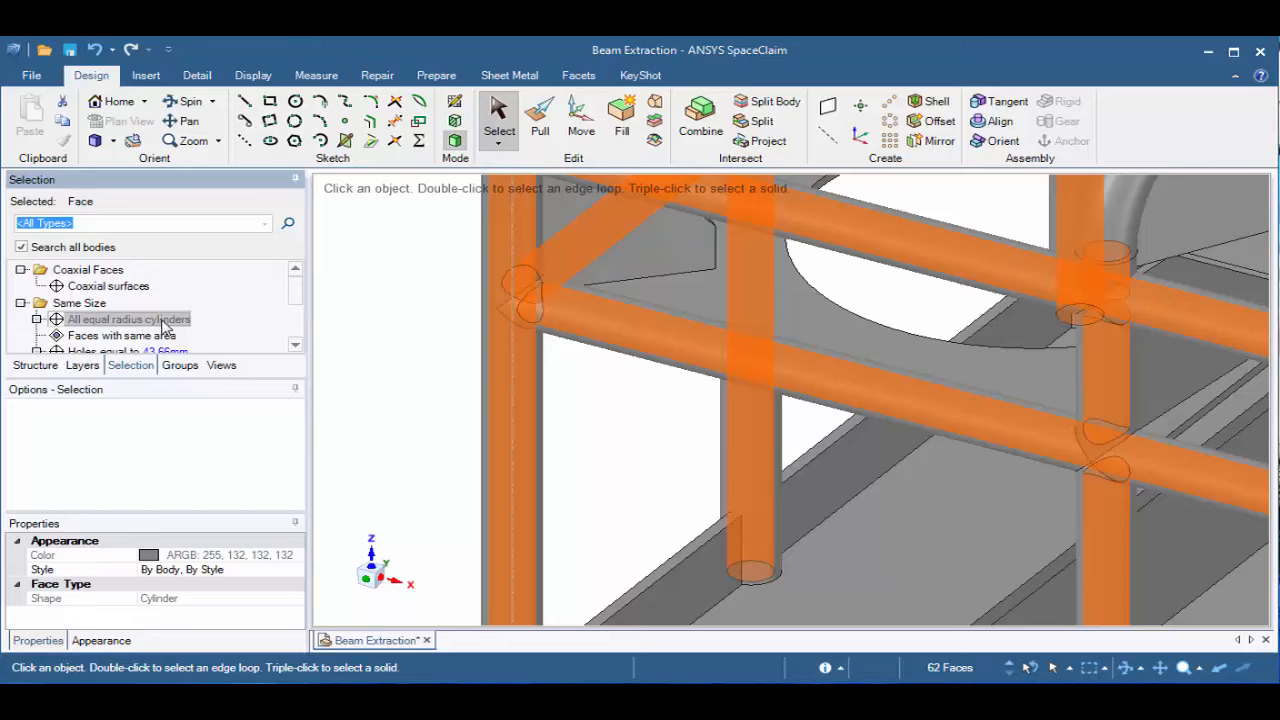
# Expand the selected cylinder faces to their whole tube bodies and assign those bodies to Layer1, viewing the design in its home orientation
pyautogui.moveTo(938, 677)
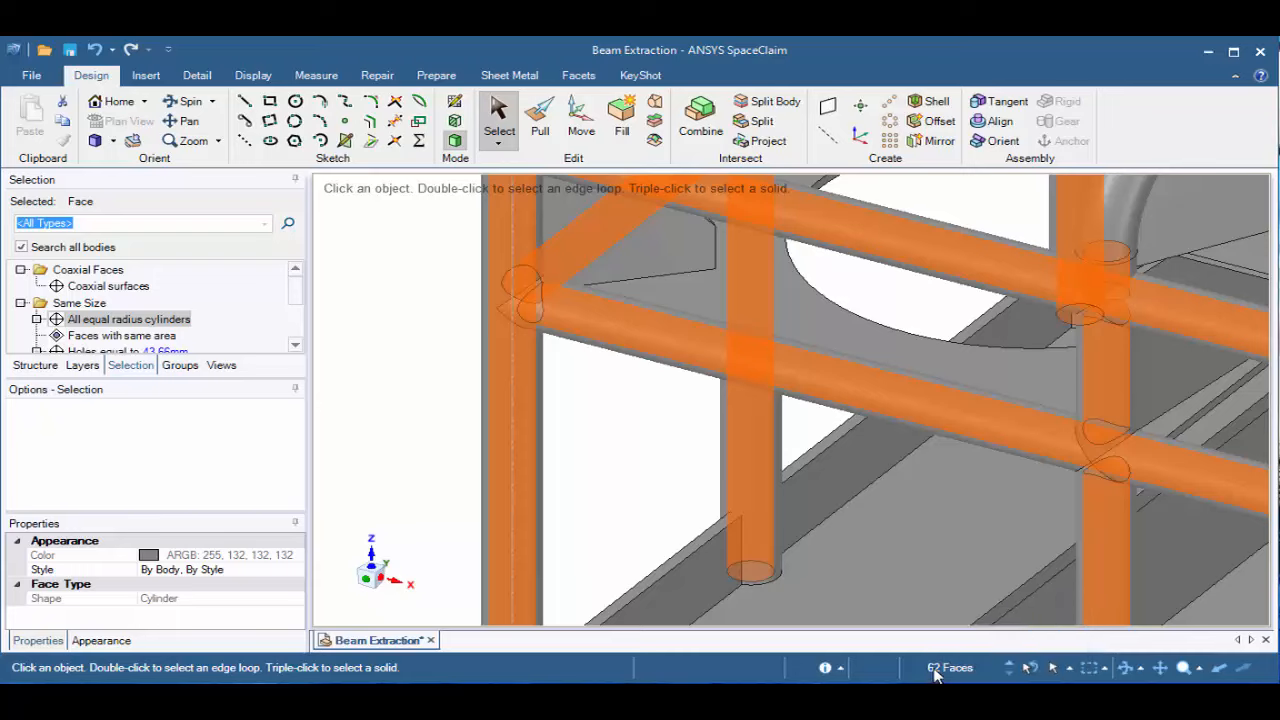
pyautogui.click(118, 102)
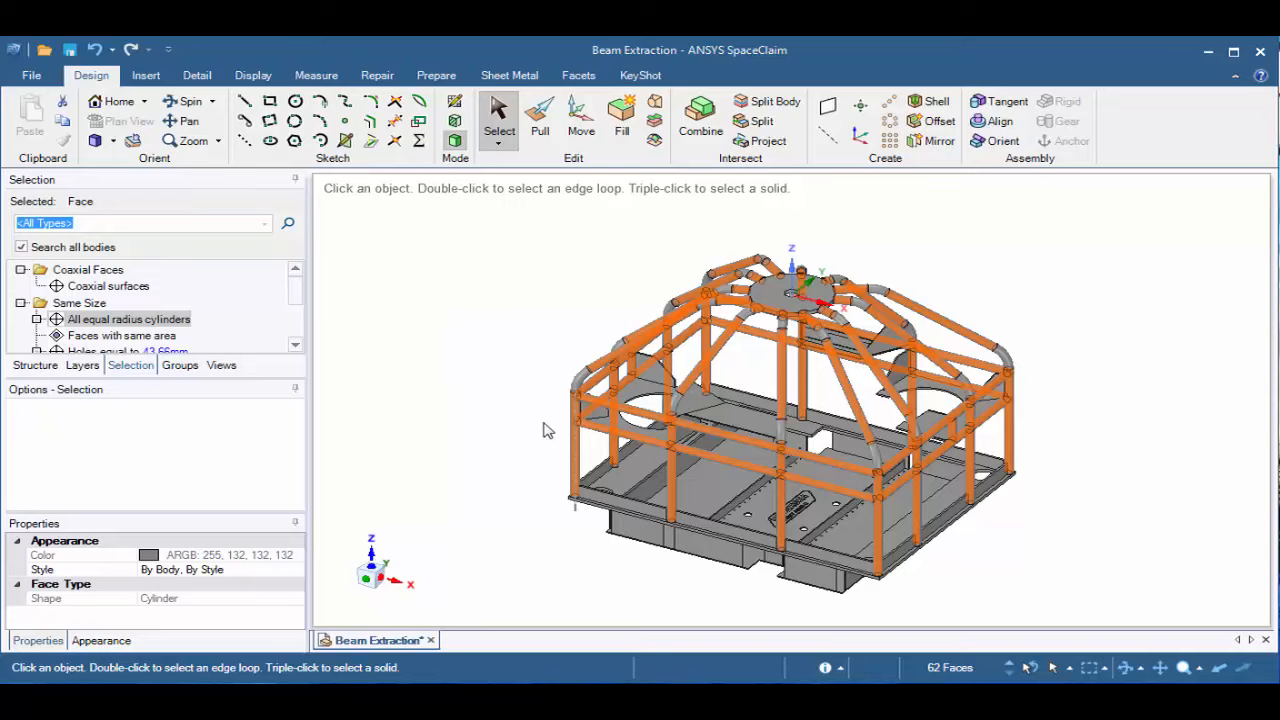
pyautogui.click(1008, 664)
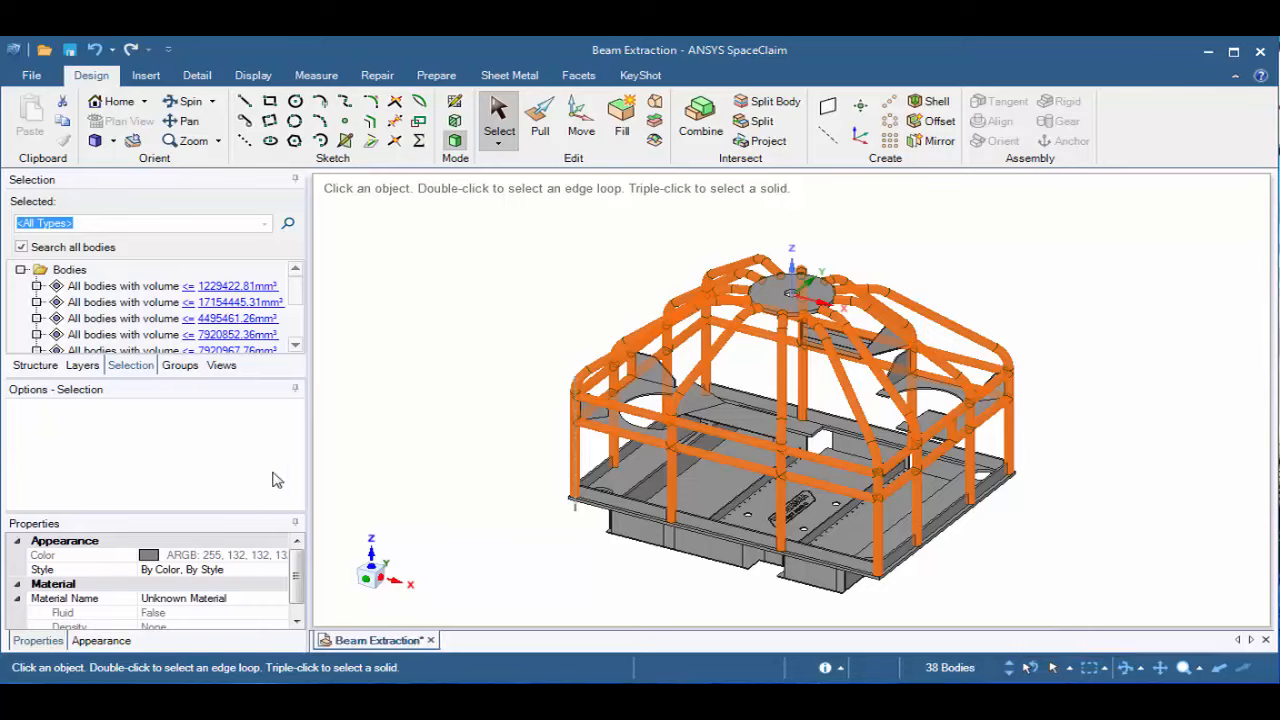
pyautogui.click(83, 366)
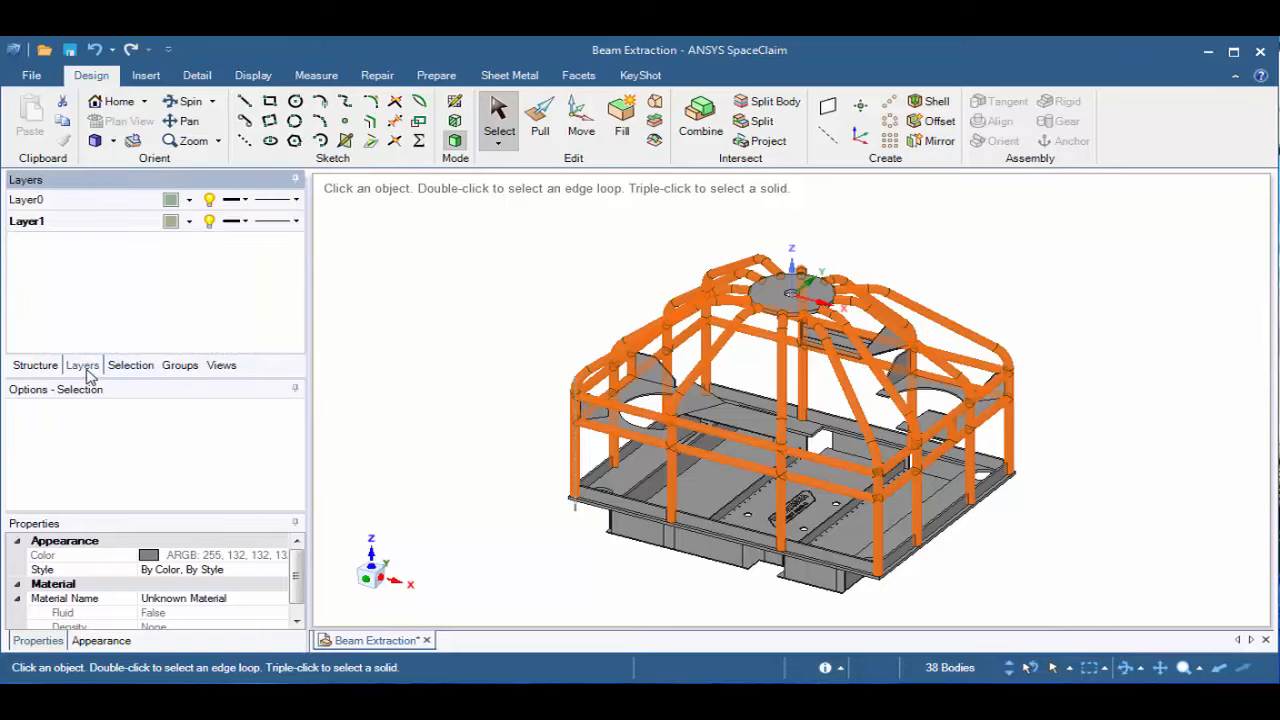
pyautogui.rightClick(73, 226)
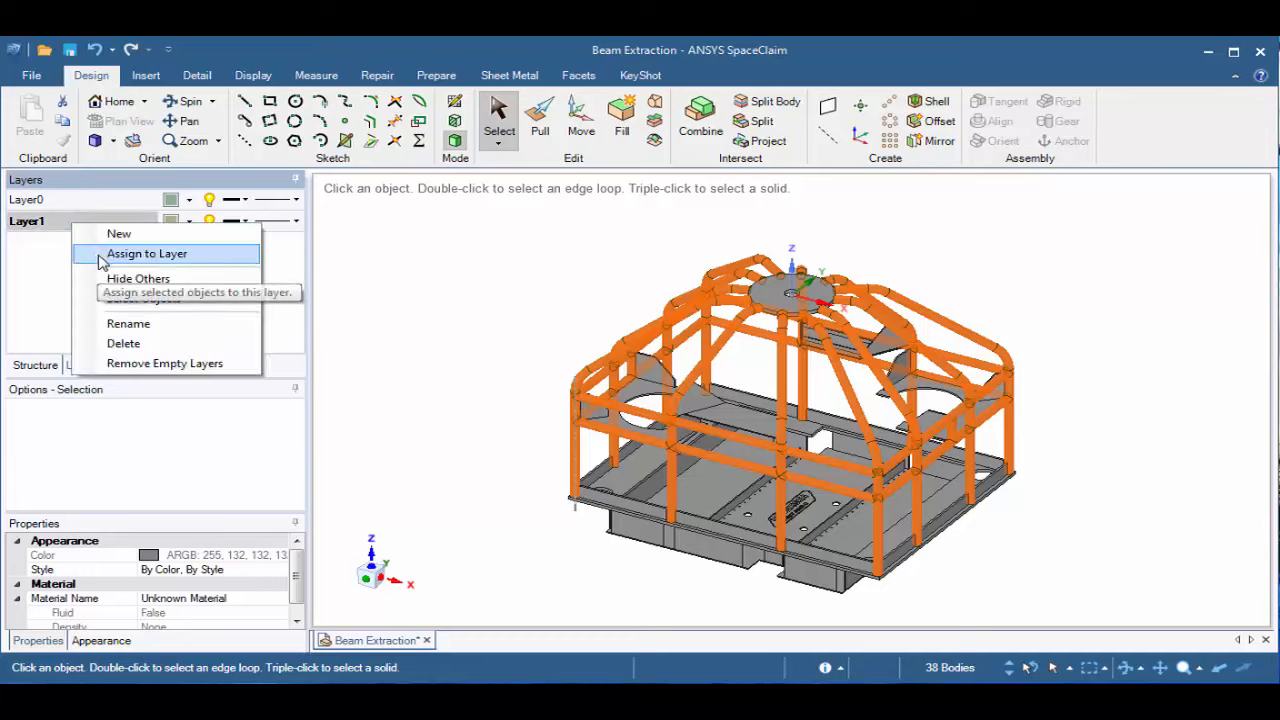
pyautogui.click(101, 256)
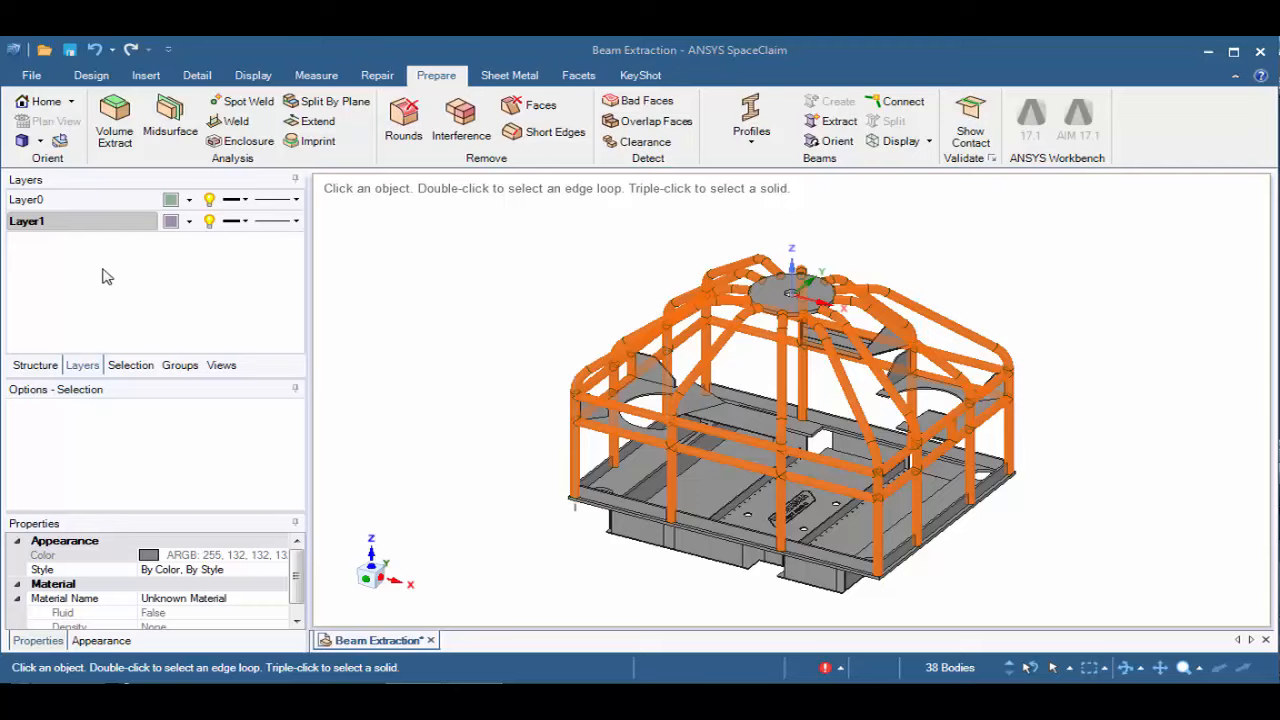
# Clear the tube selection and add another layer for the remaining bodies
pyautogui.click(370, 276)
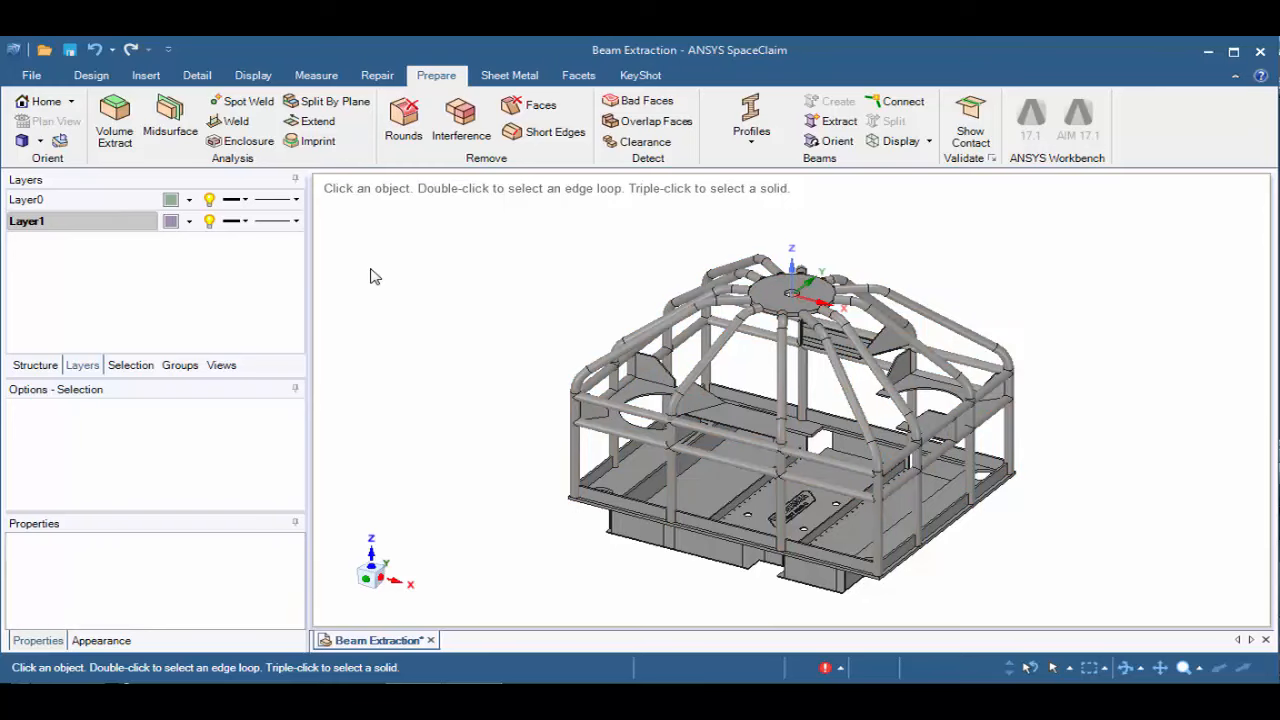
pyautogui.rightClick(55, 258)
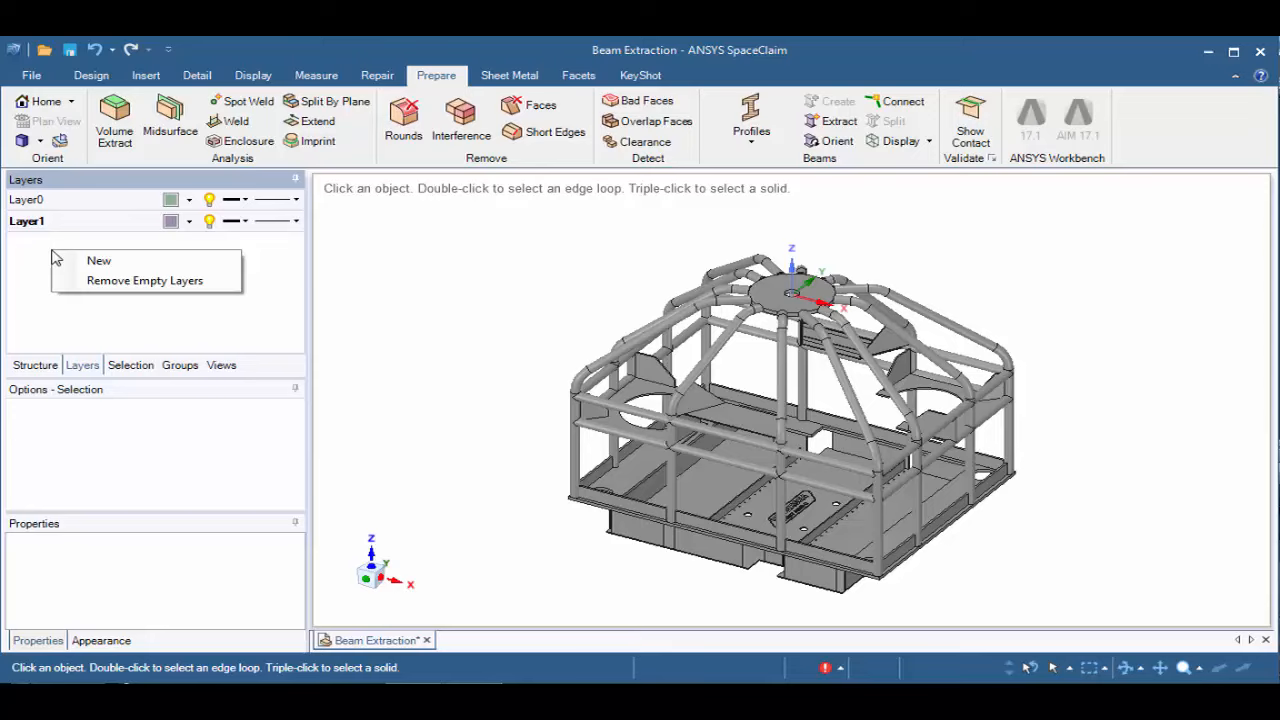
pyautogui.click(98, 264)
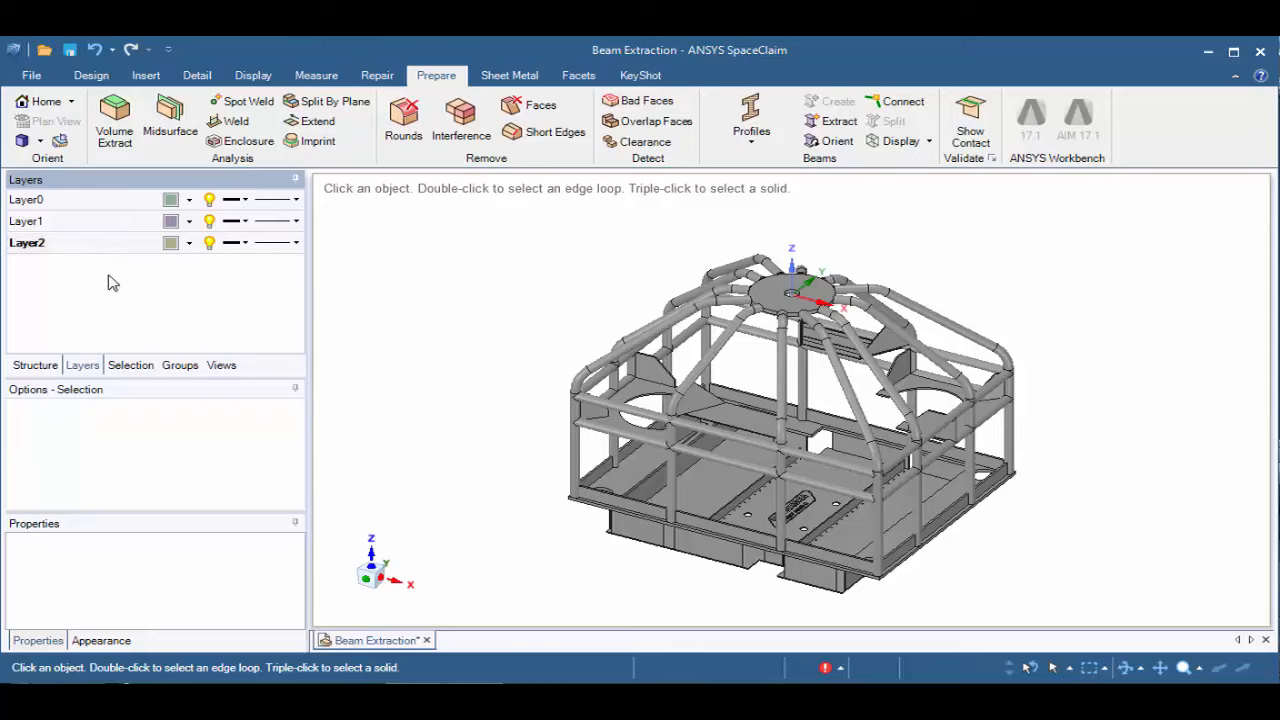
# Hide Layer1 and assign all the remaining visible plate and panel bodies to Layer2
pyautogui.click(210, 221)
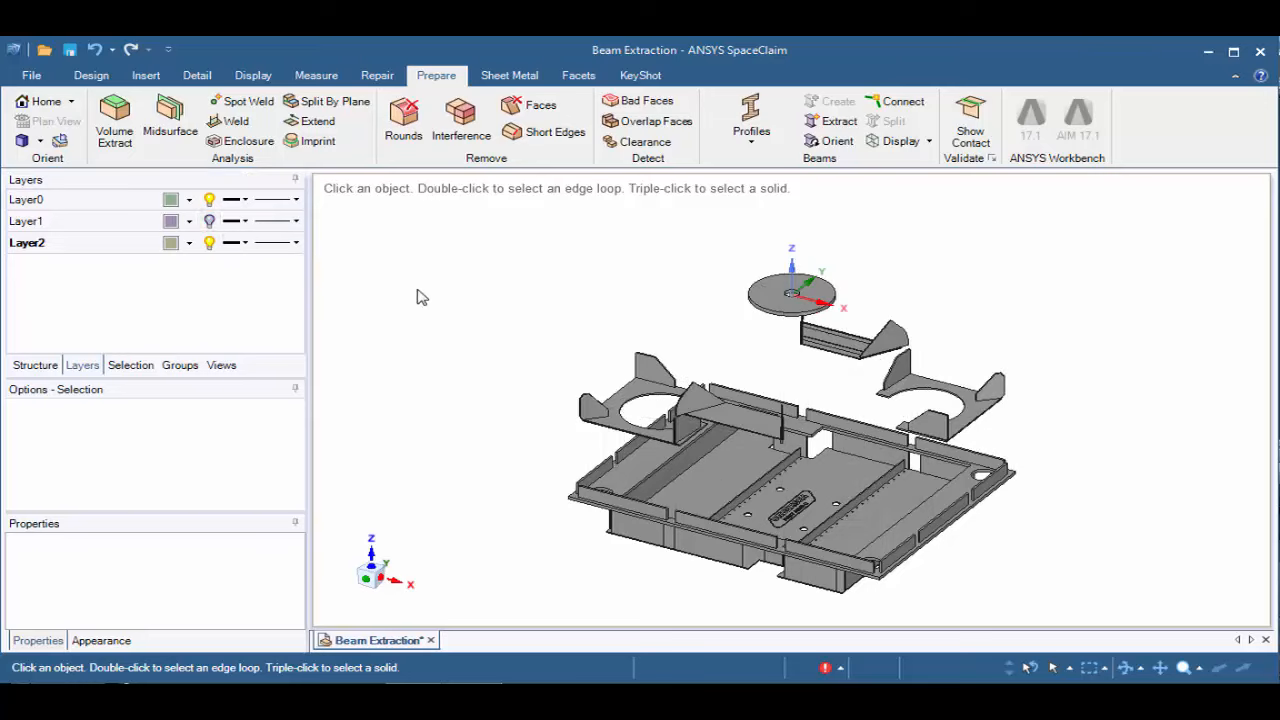
pyautogui.moveTo(510, 228); pyautogui.dragTo(1158, 618)
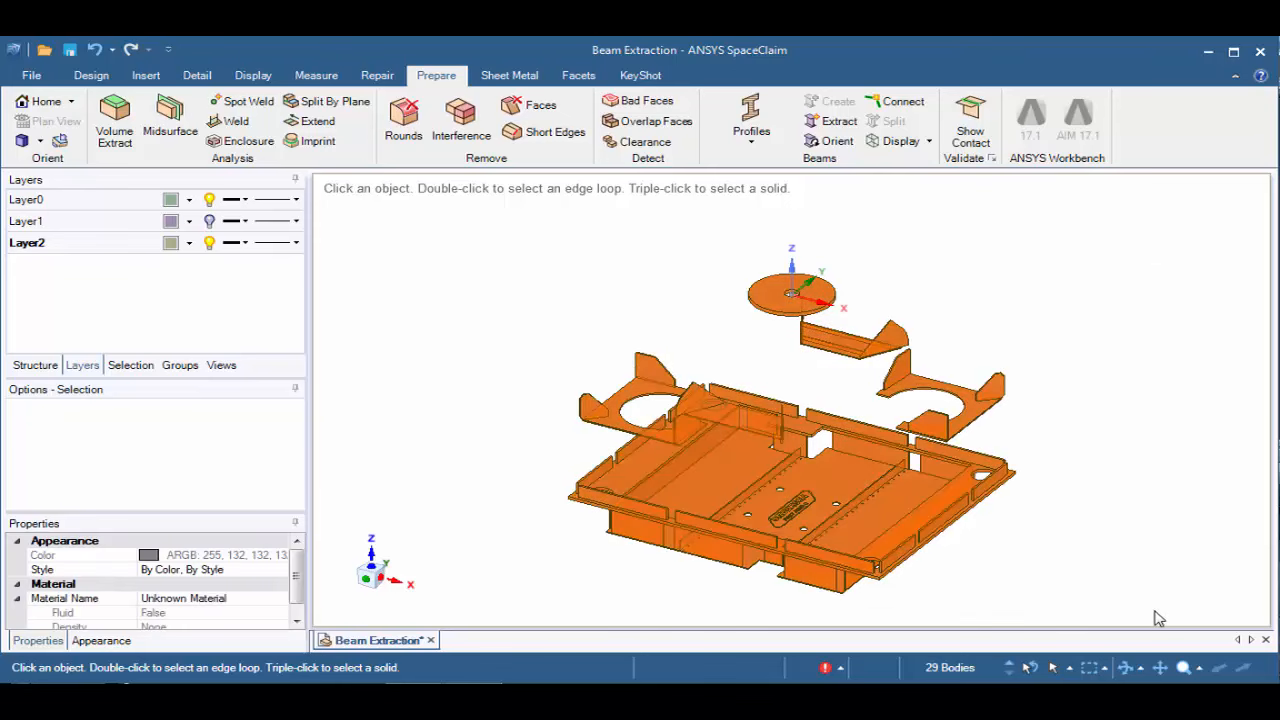
pyautogui.moveTo(939, 672)
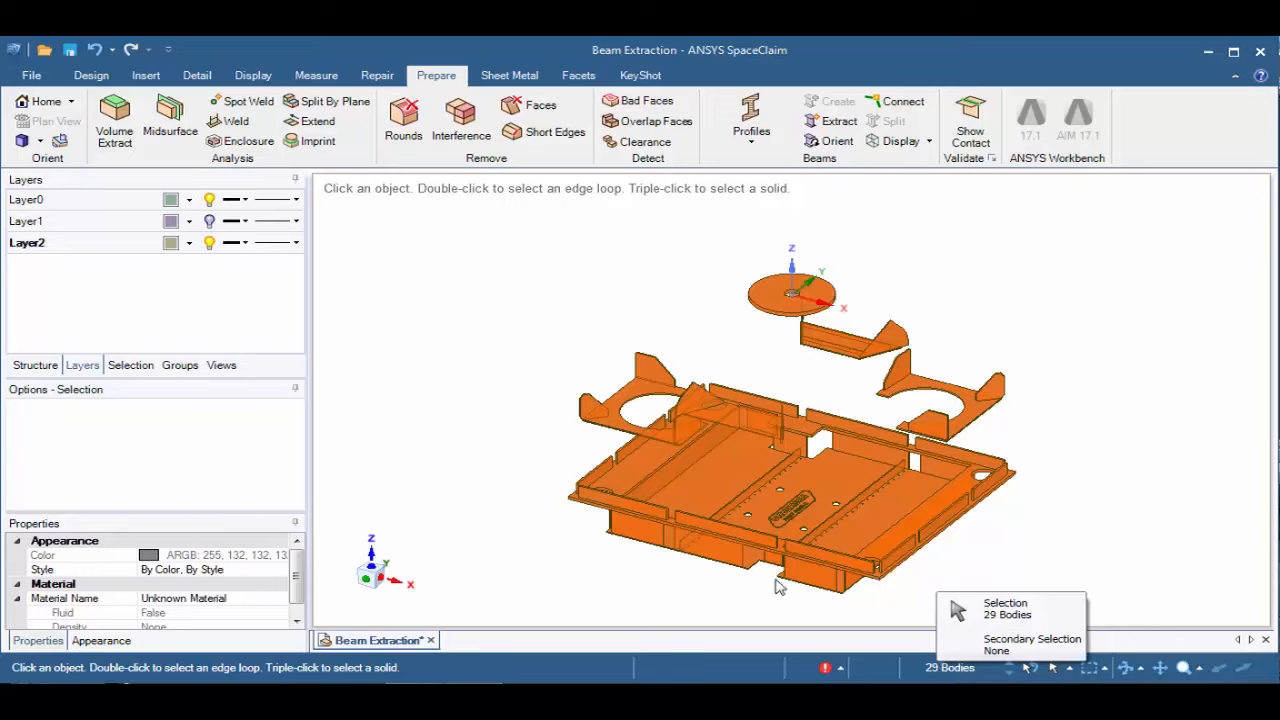
pyautogui.rightClick(96, 249)
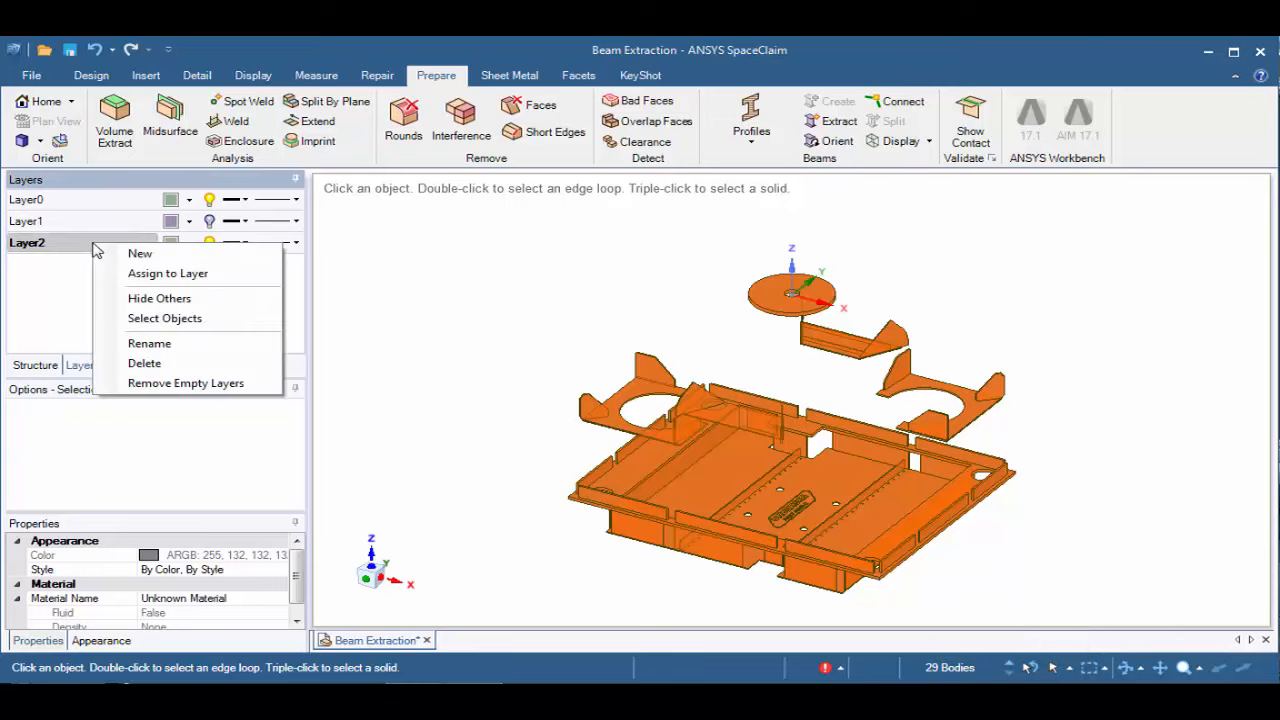
pyautogui.click(155, 275)
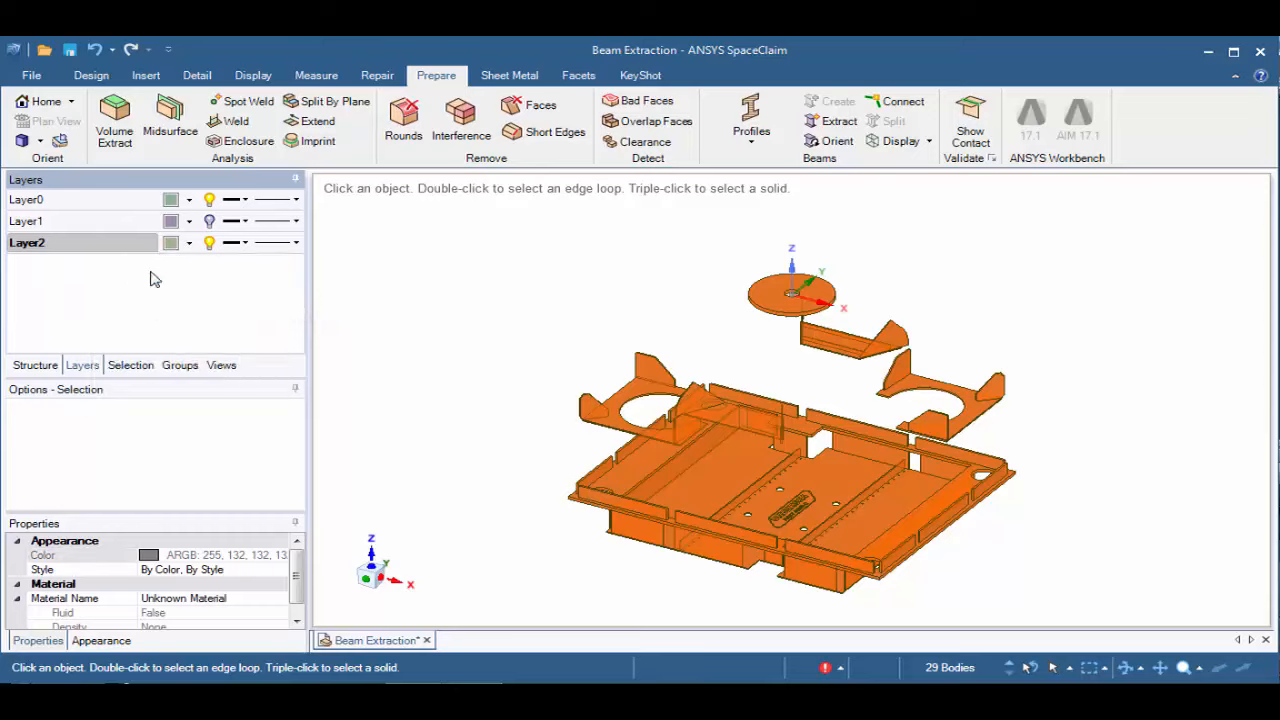
# Make Layer0 the active layer and extract beams from all the tube solids, with the Beams layer shown and Panels hidden
pyautogui.rightClick(107, 204)
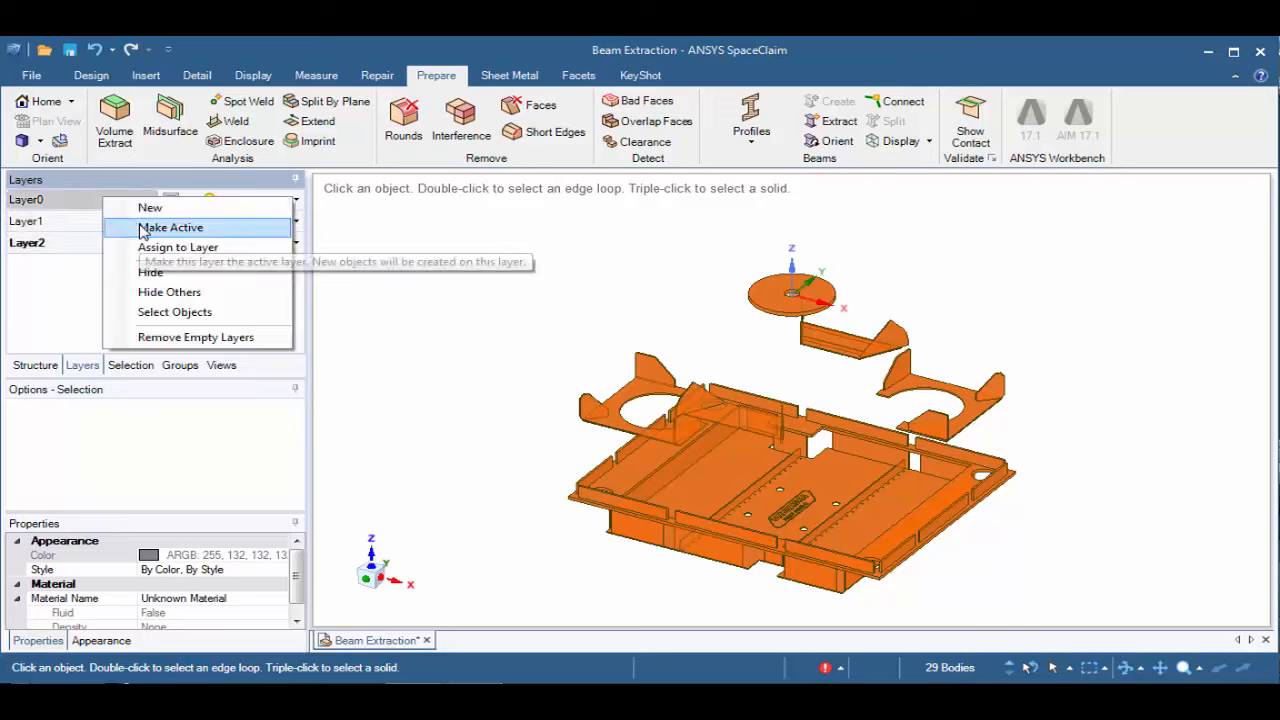
pyautogui.click(142, 228)
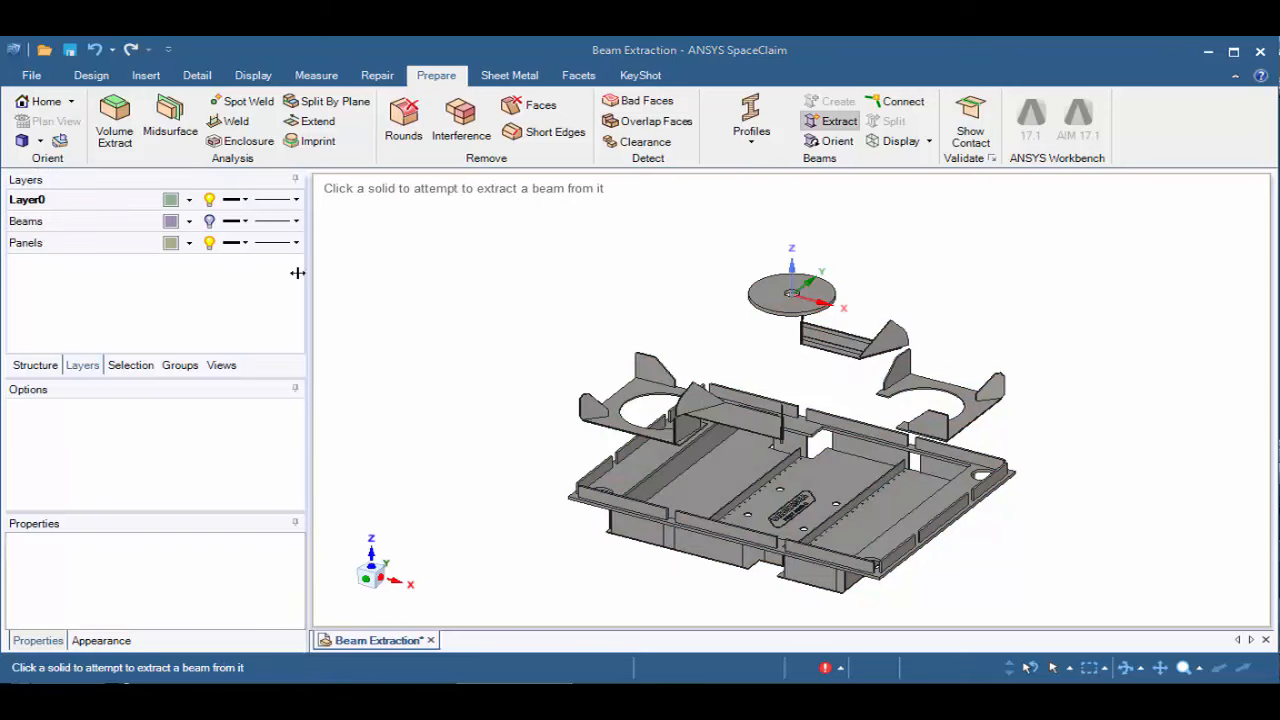
pyautogui.click(210, 221)
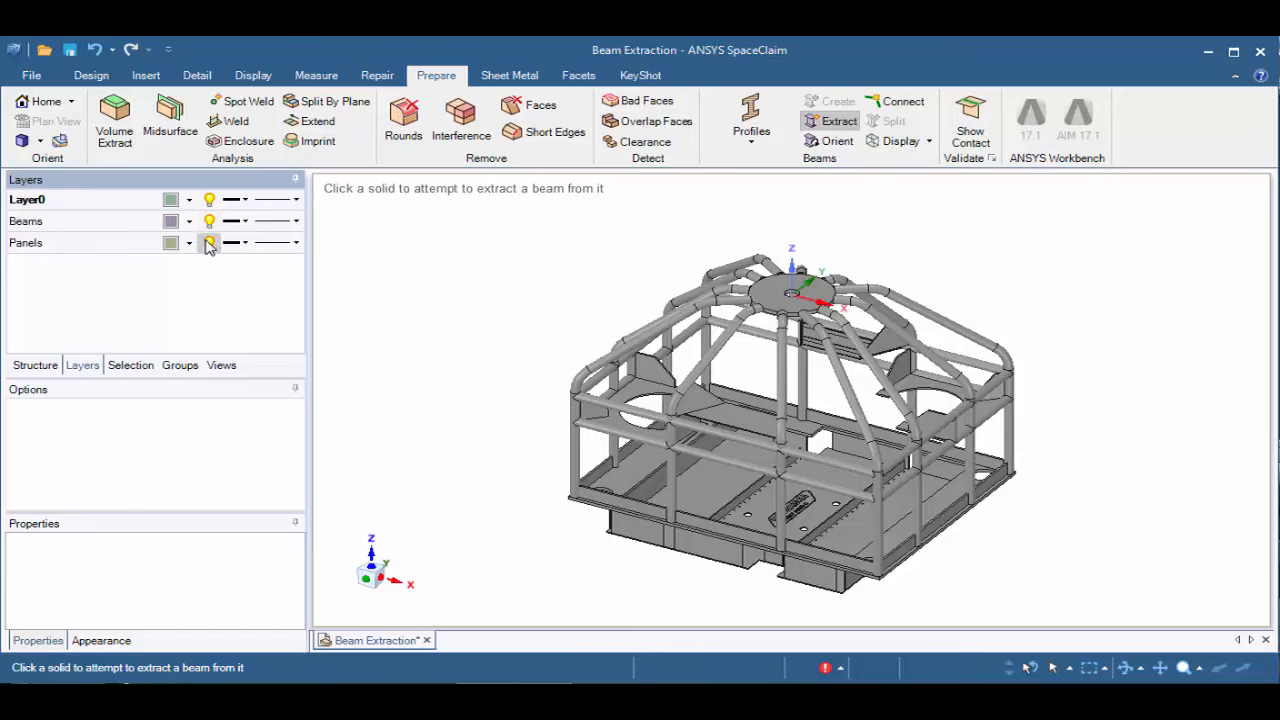
pyautogui.click(210, 242)
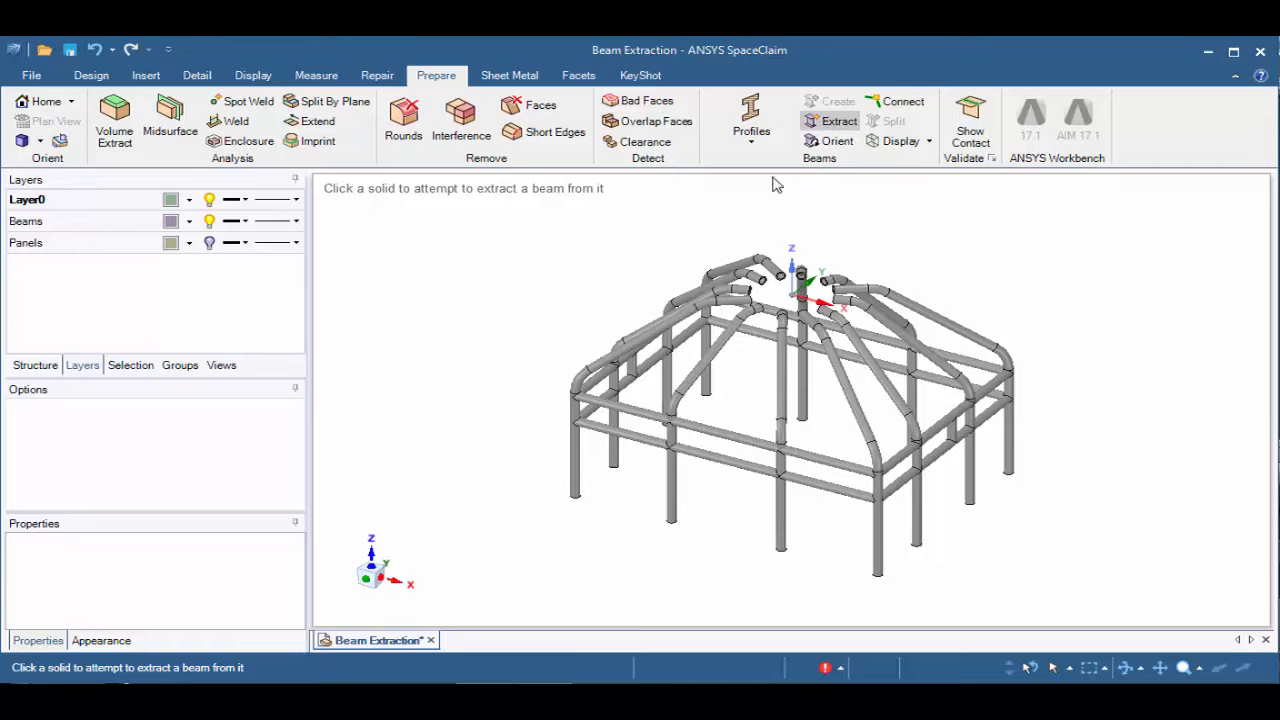
pyautogui.moveTo(486, 210); pyautogui.dragTo(1087, 609)
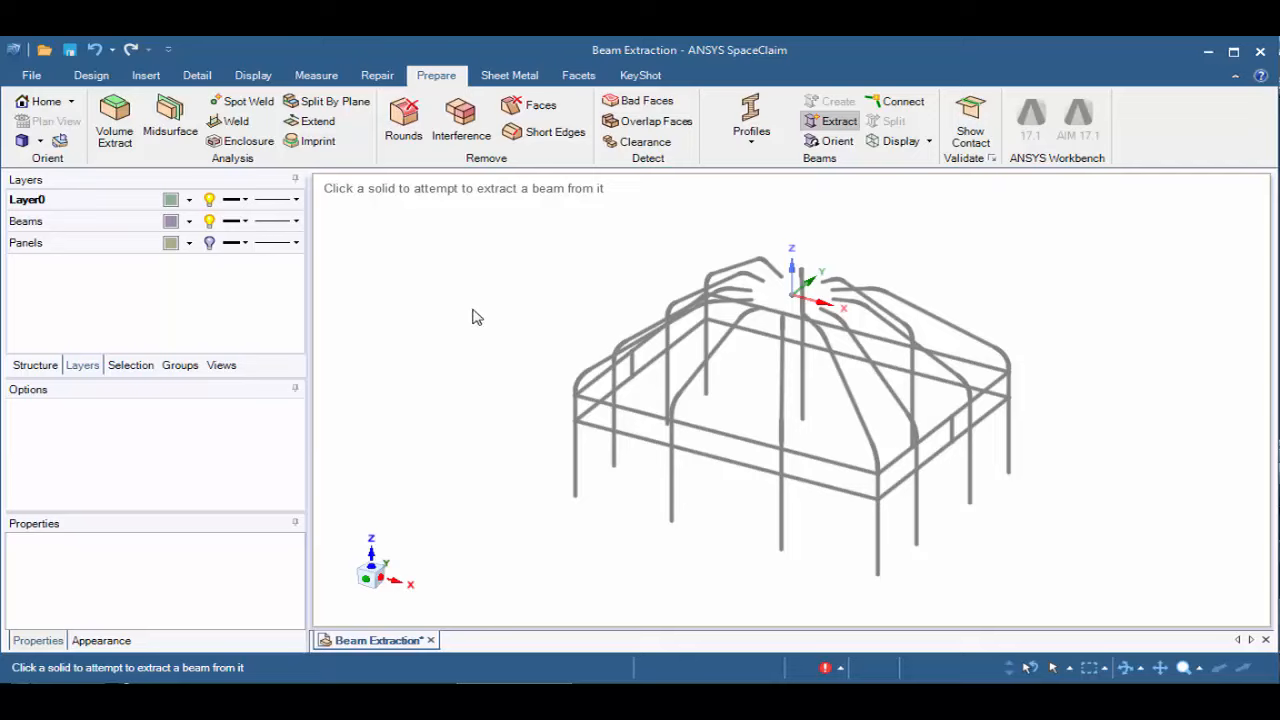
# Expand the Beams folder in the structure tree to examine the extracted beams
pyautogui.click(36, 366)
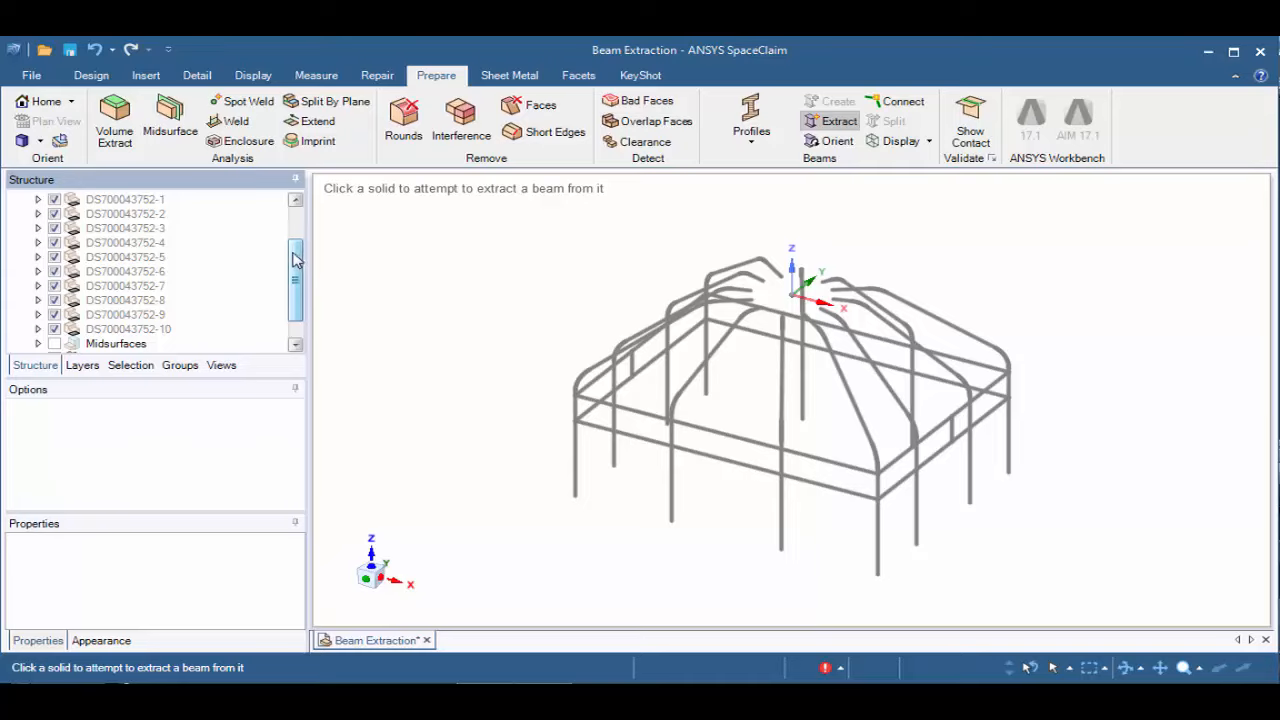
pyautogui.moveTo(296, 260); pyautogui.dragTo(294, 274)
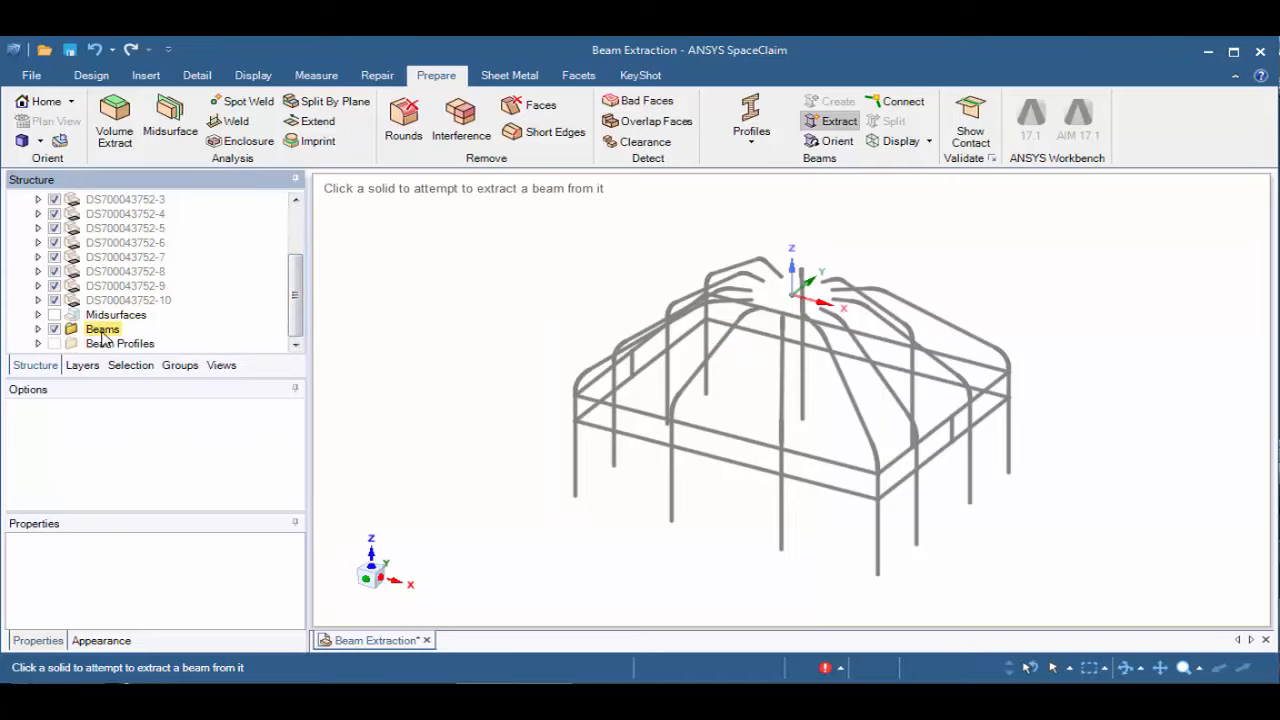
pyautogui.click(38, 329)
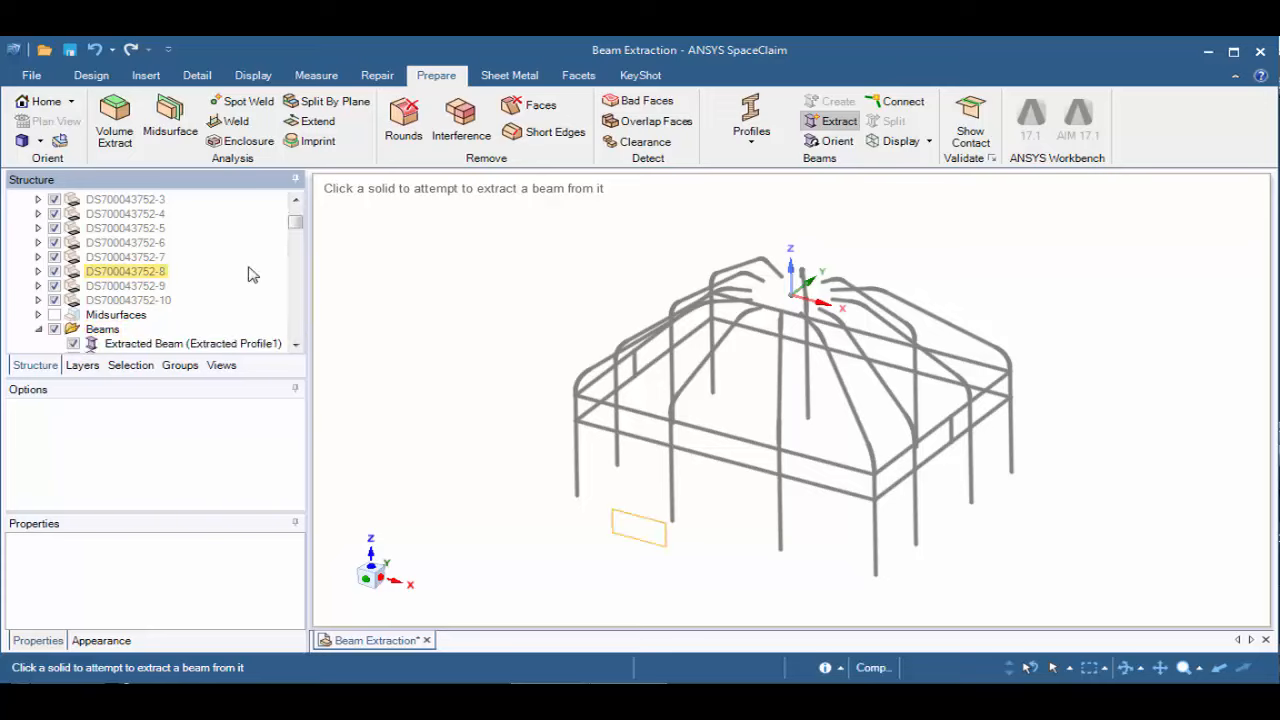
# Open Extracted Profile1 from the Beam Profiles folder to examine its cross-section, and return to the profile list in the frame model
pyautogui.moveTo(296, 225); pyautogui.dragTo(297, 235)
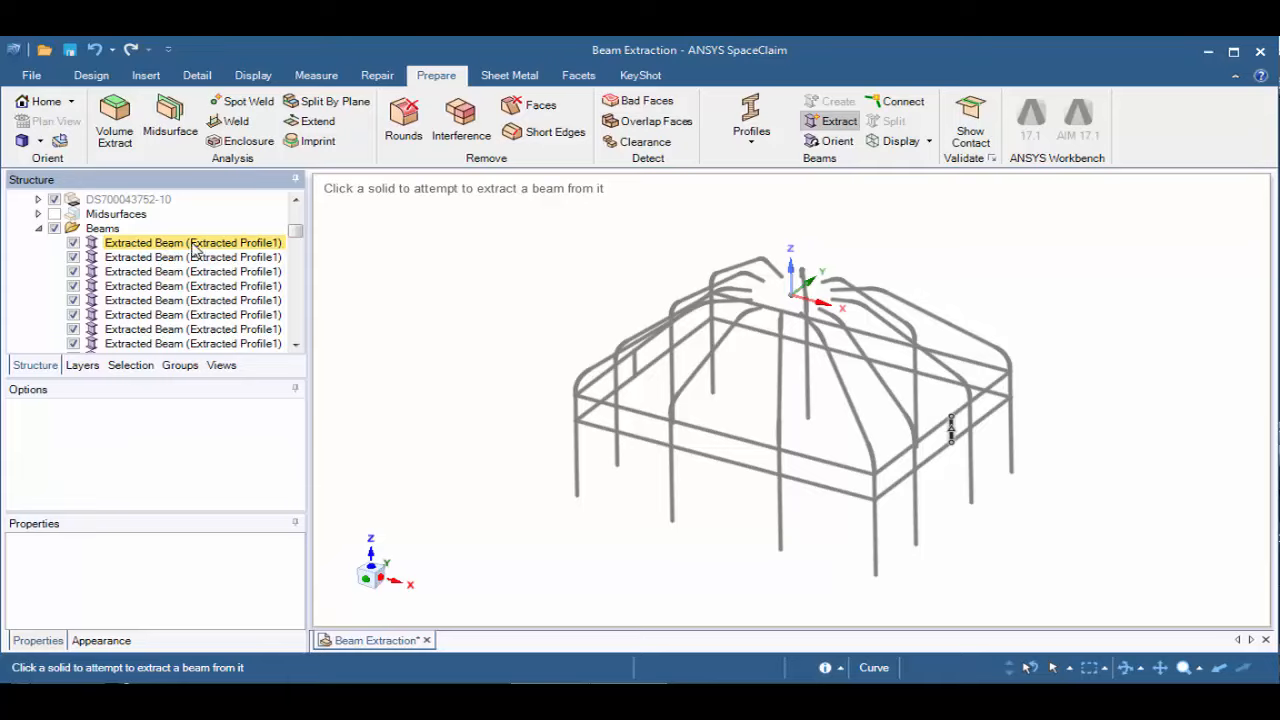
pyautogui.click(38, 228)
pyautogui.click(38, 343)
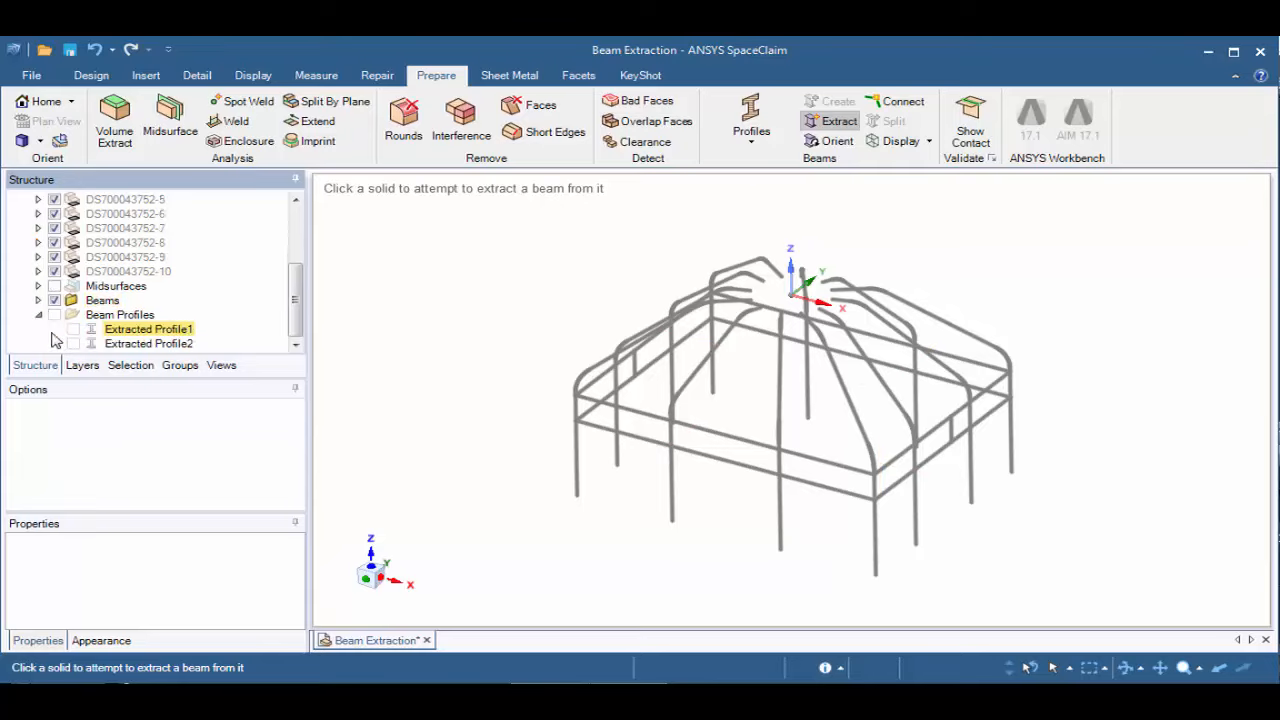
pyautogui.click(128, 330)
pyautogui.rightClick(127, 337)
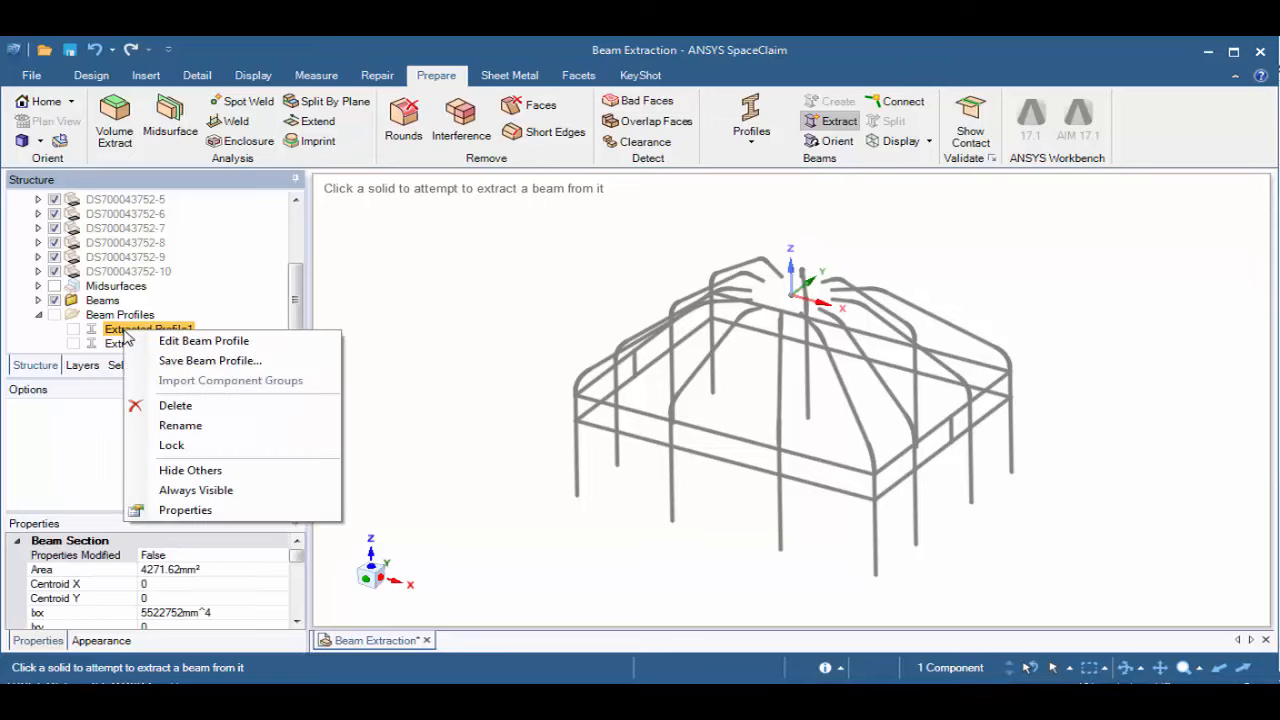
pyautogui.click(172, 341)
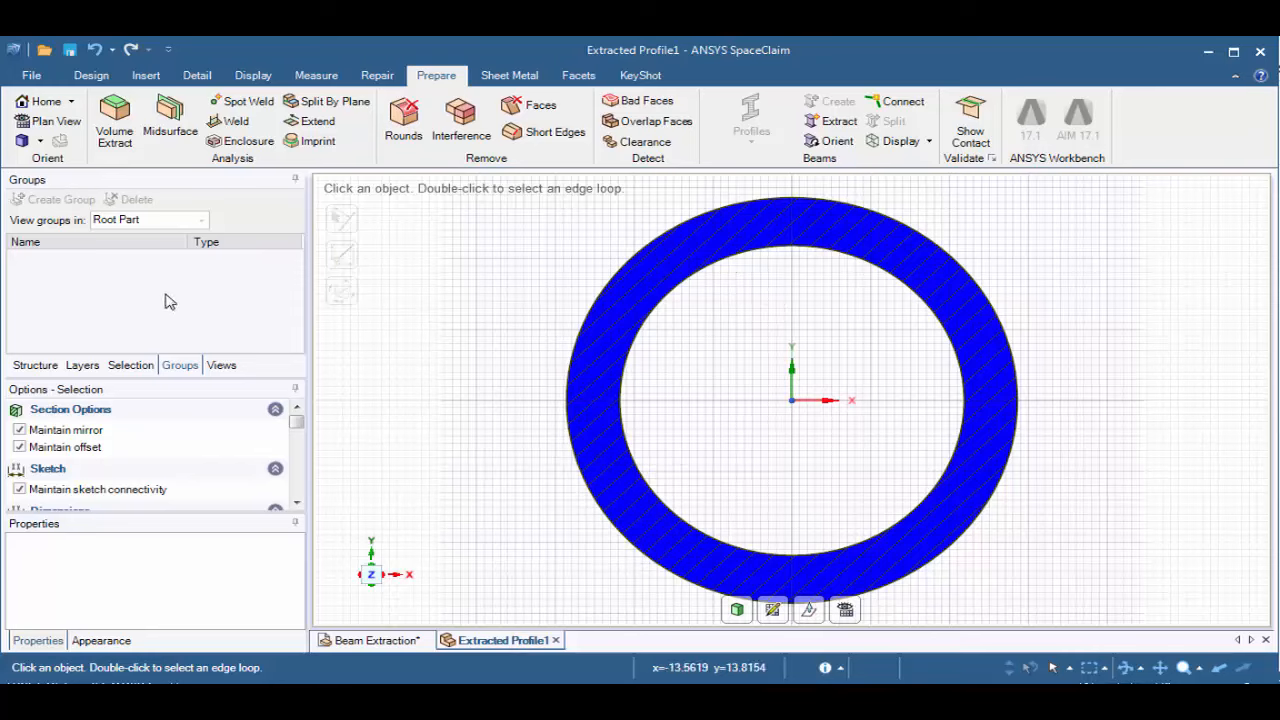
pyautogui.click(556, 641)
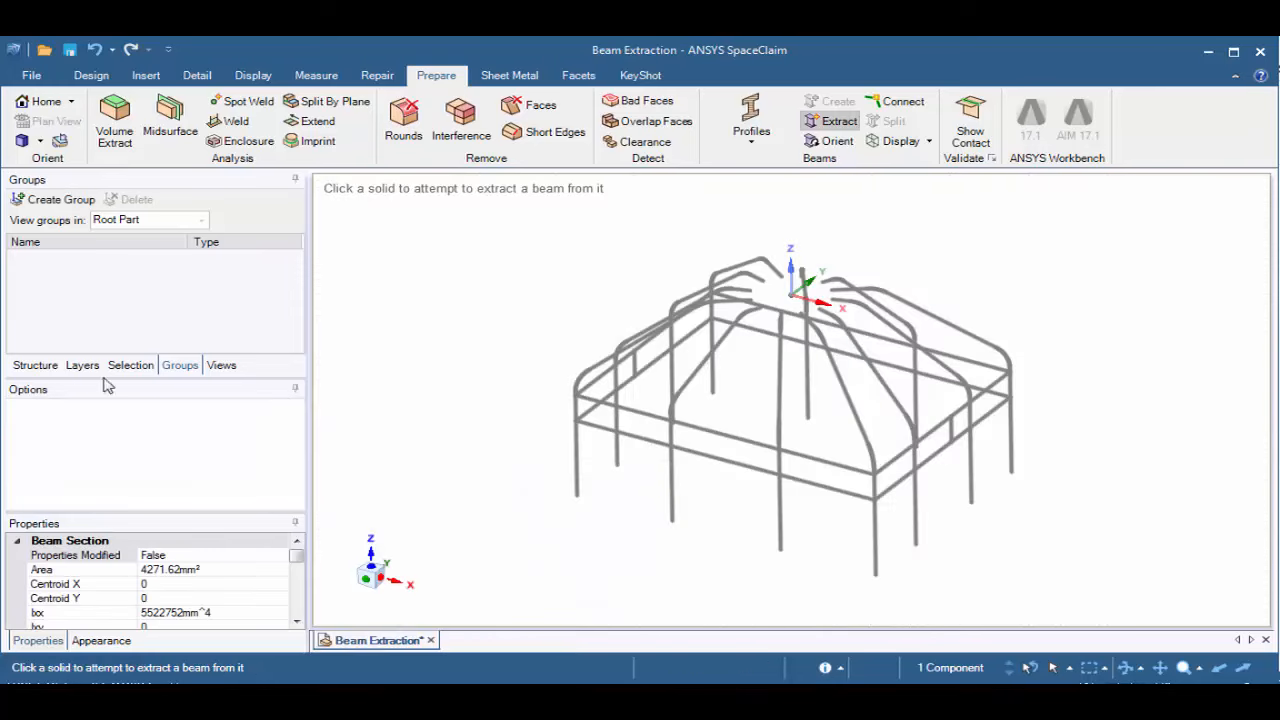
pyautogui.click(38, 366)
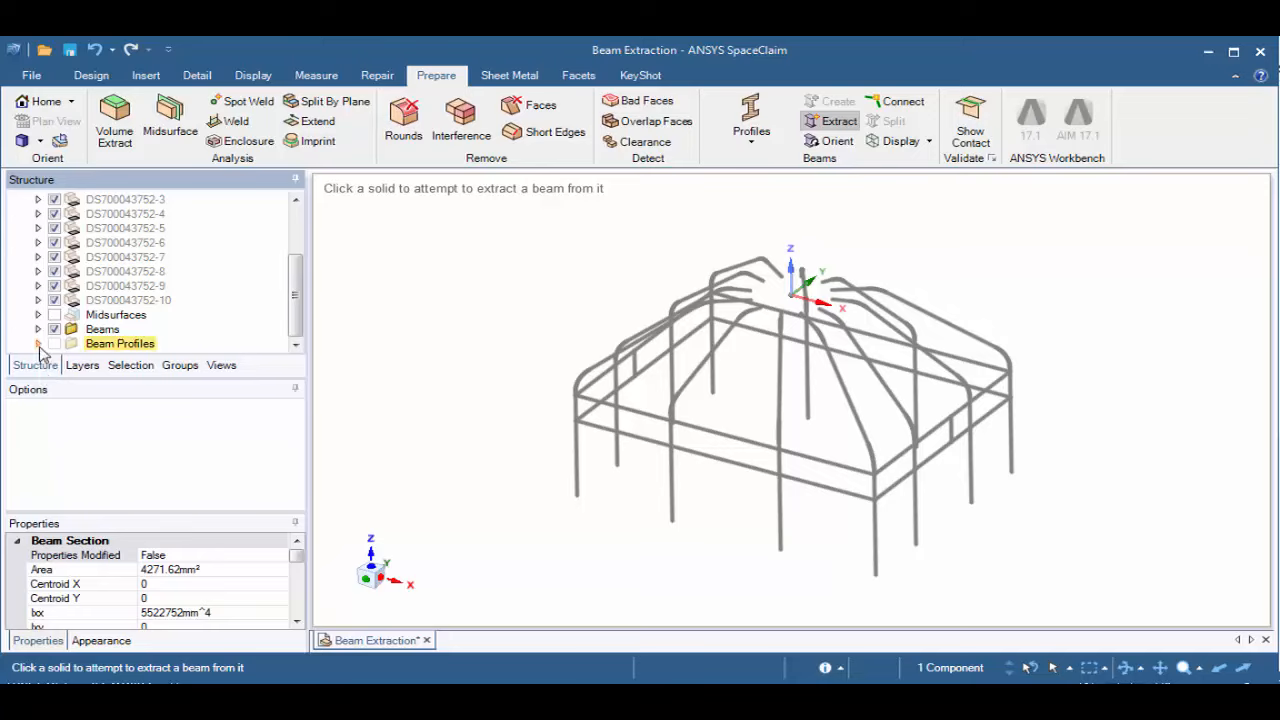
pyautogui.click(39, 343)
pyautogui.click(190, 325)
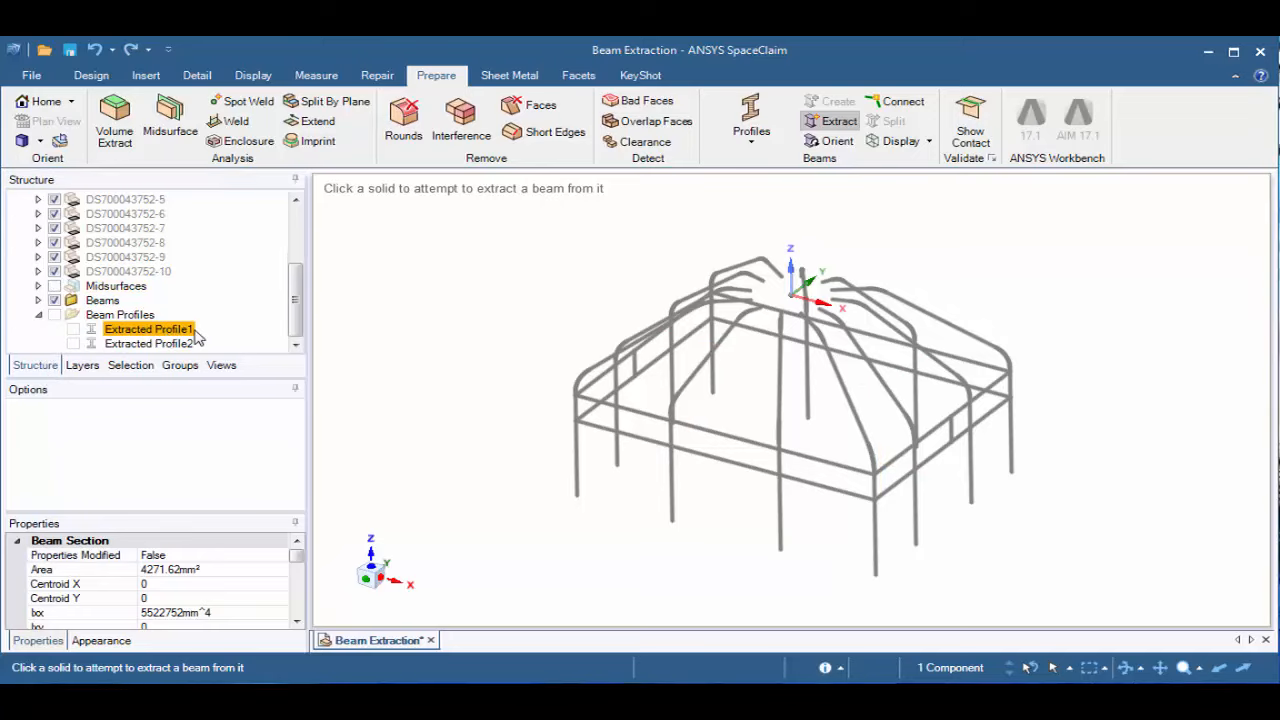
# Search for gaps between the extracted beams using Connect with a maximum distance of 50 mm
pyautogui.click(897, 104)
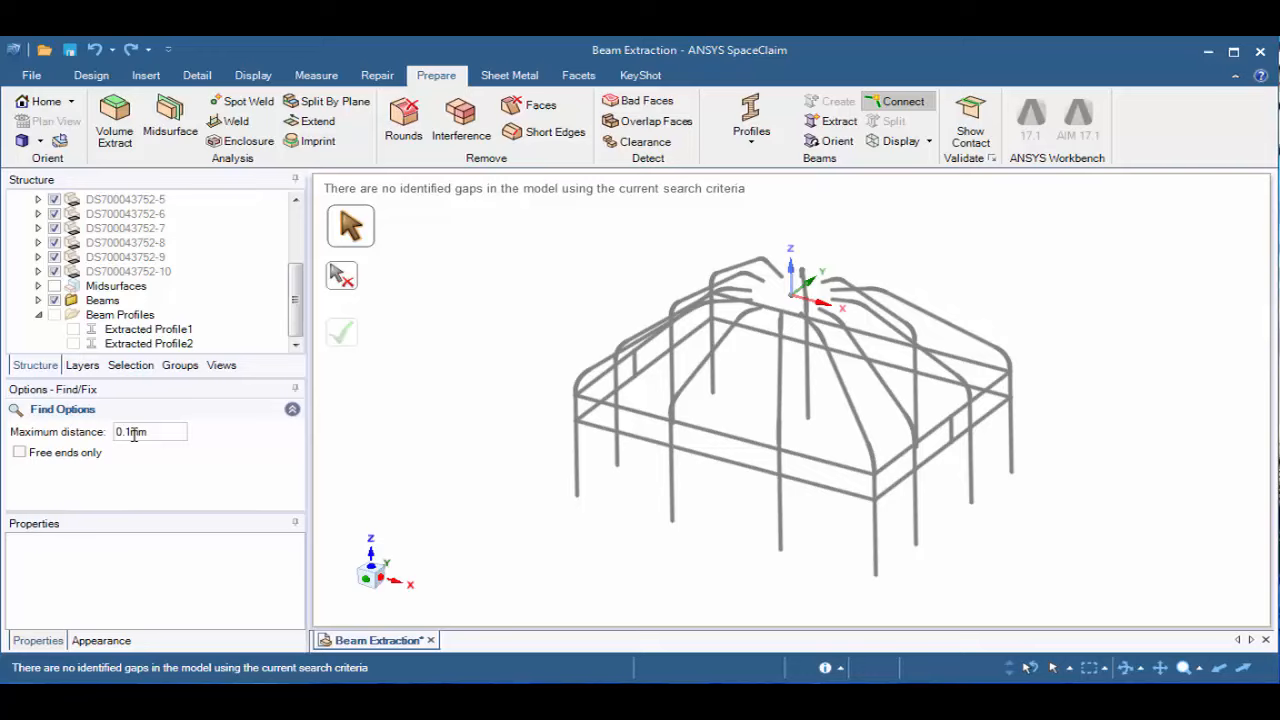
pyautogui.doubleClick(169, 436)
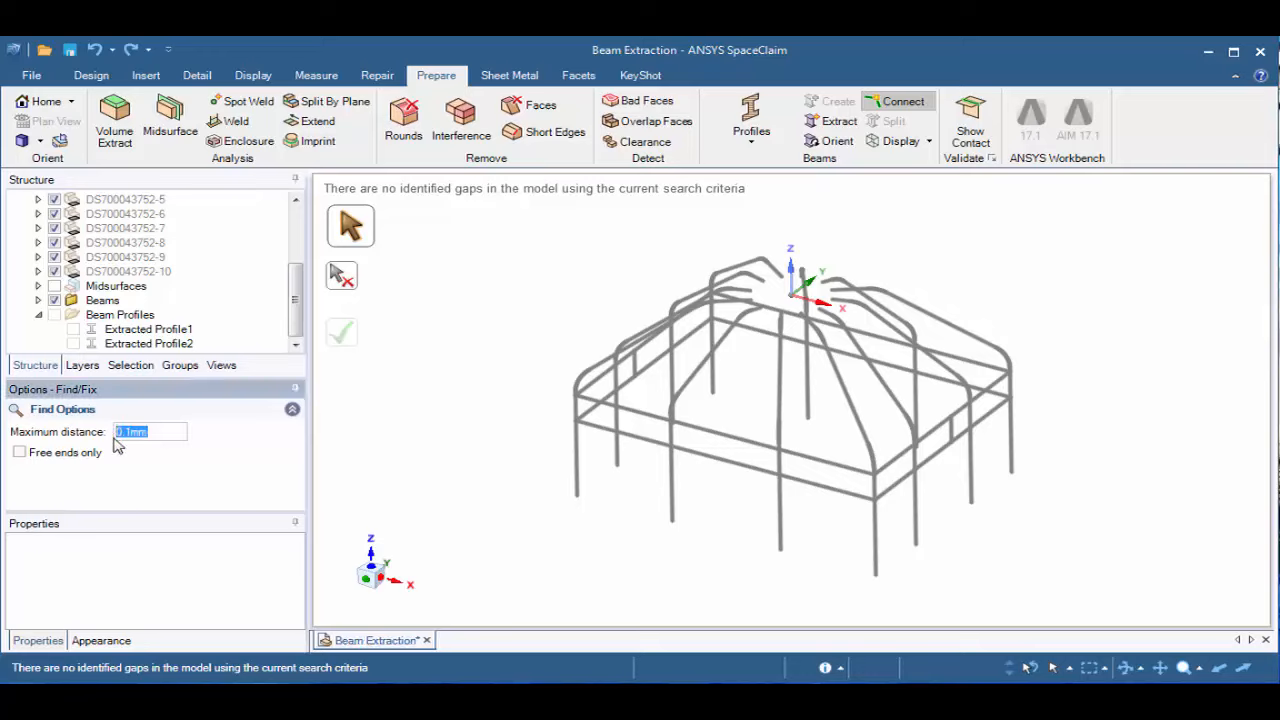
pyautogui.write('50')
pyautogui.press('Return')
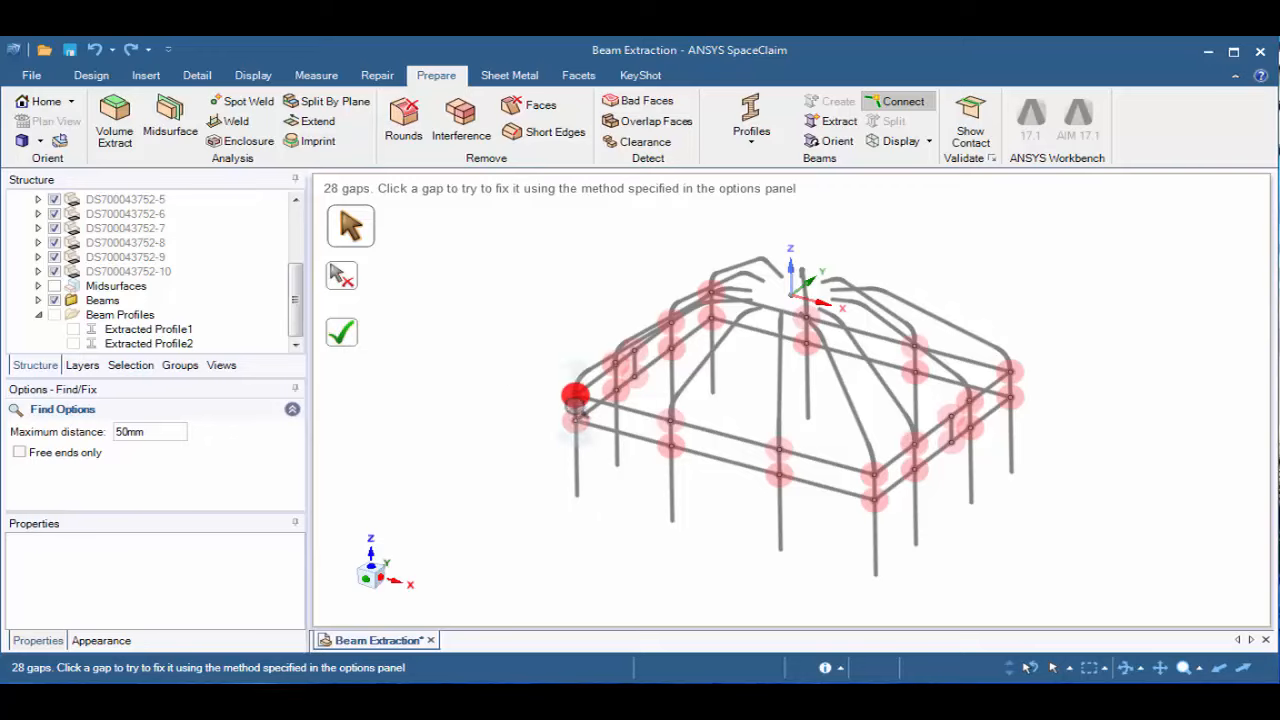
# Fix the gap at the upper rail corner where the two horizontal beams overshoot the corner post
pyautogui.scroll(6, 575, 397)
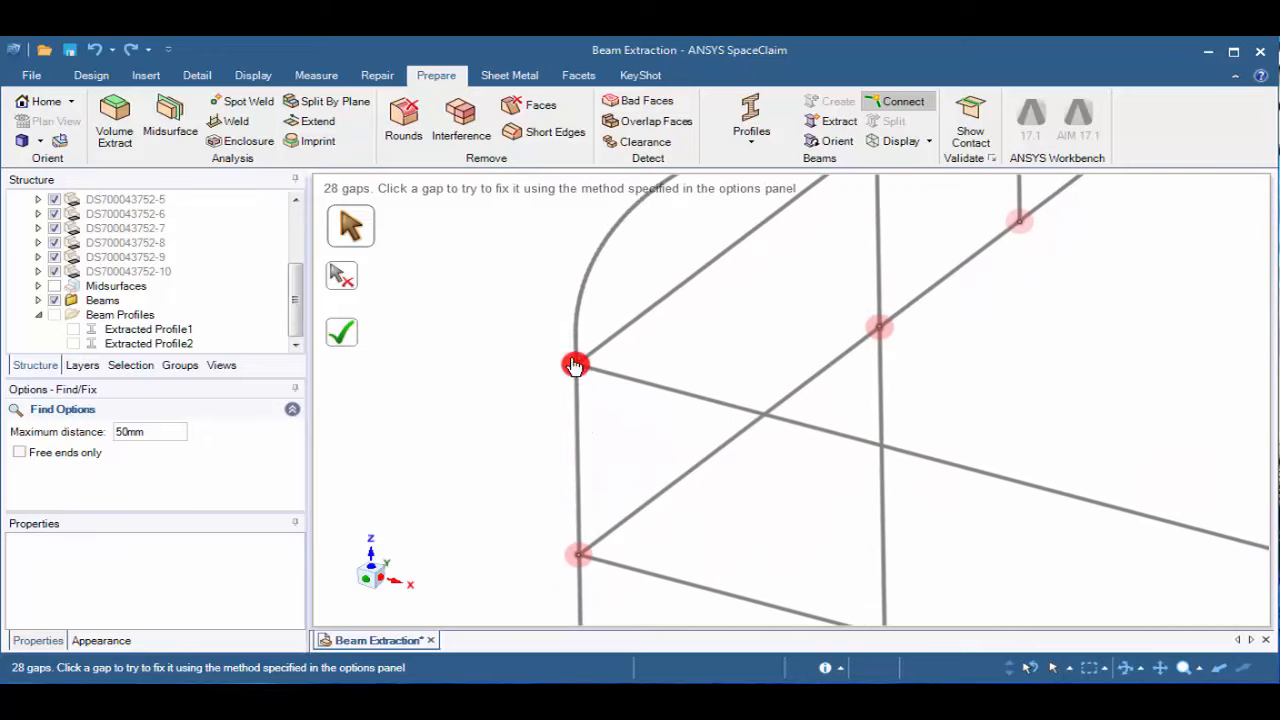
pyautogui.scroll(5, 575, 365)
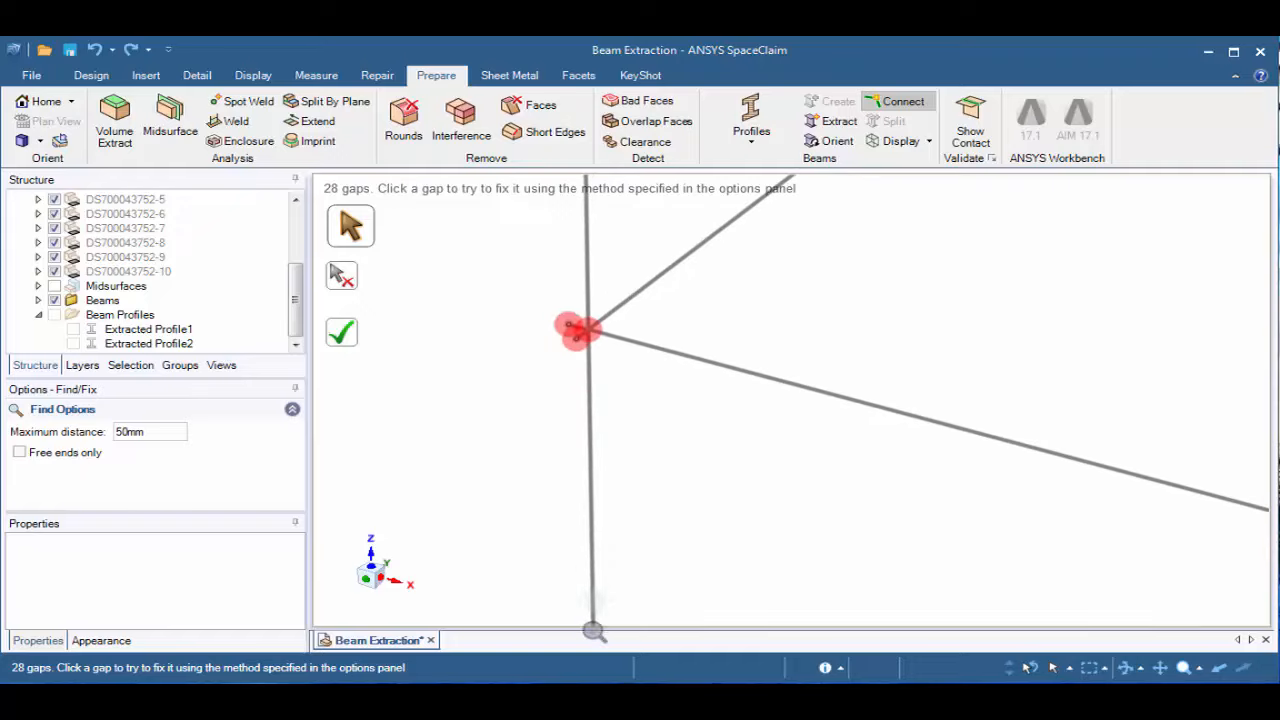
pyautogui.scroll(-8, 594, 457)
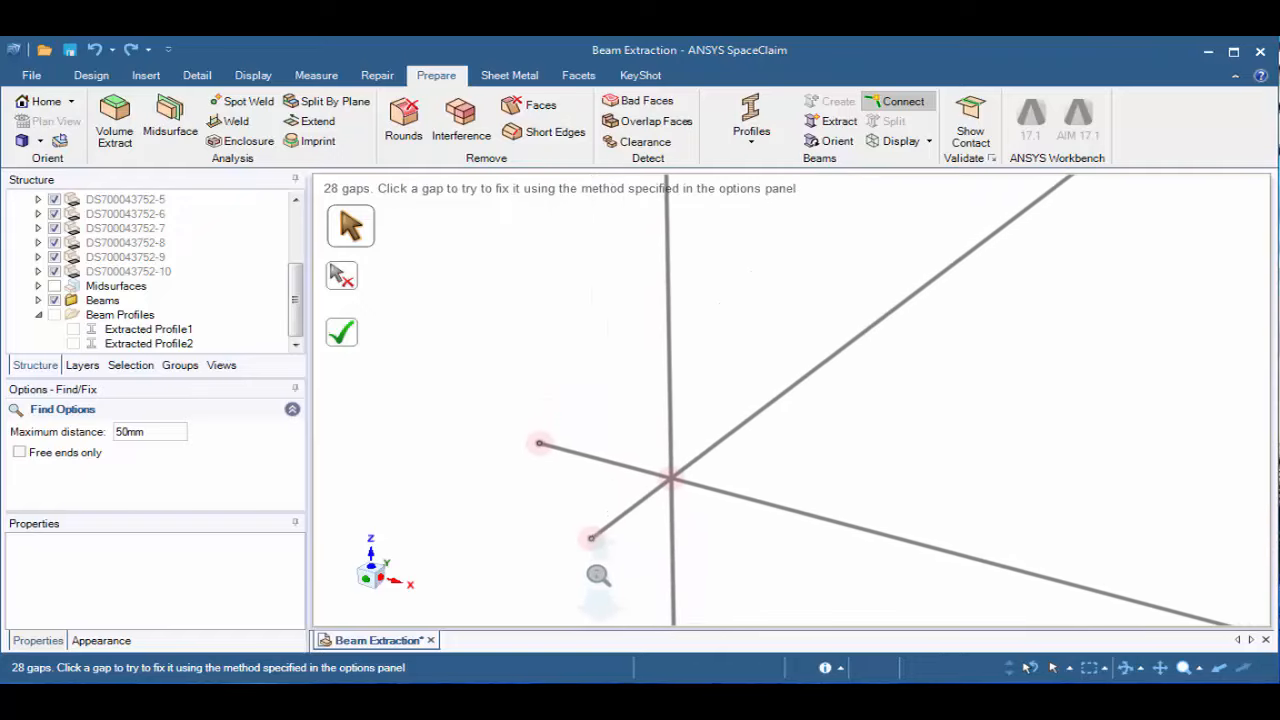
pyautogui.keyDown('shift'); pyautogui.moveTo(597, 575); pyautogui.dragTo(606, 489, button='middle'); pyautogui.keyUp('shift')
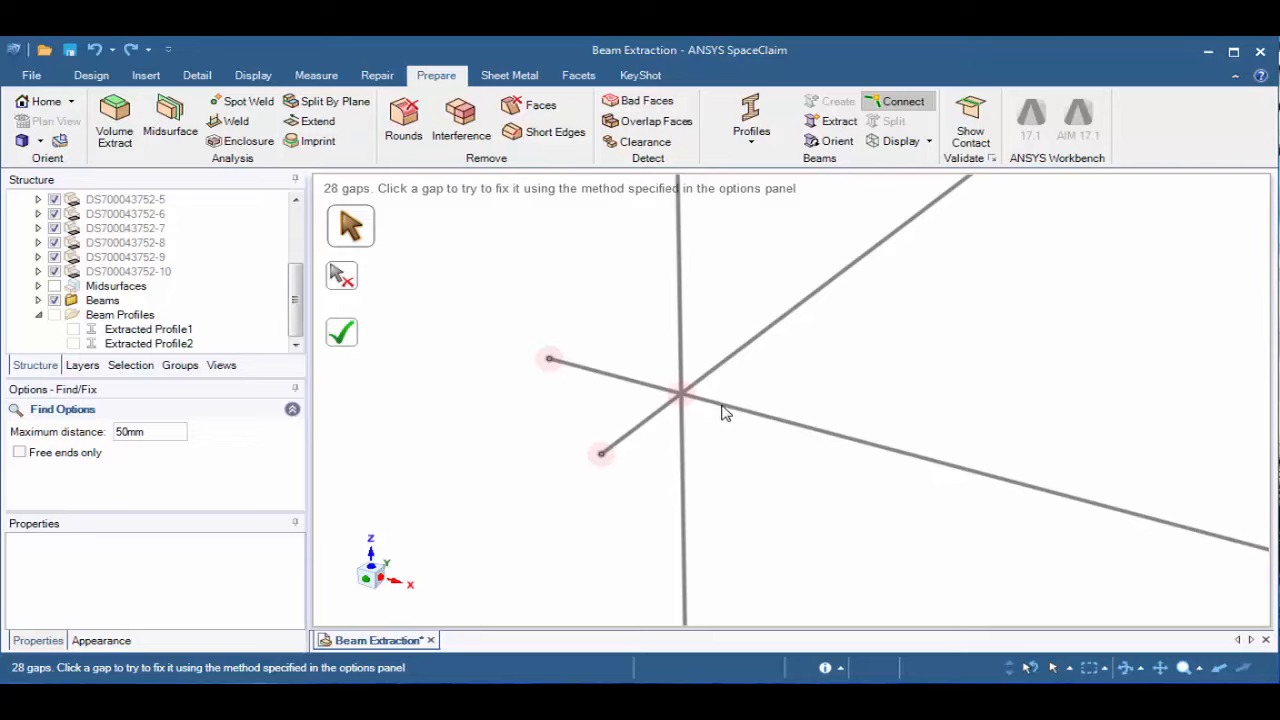
pyautogui.click(548, 364)
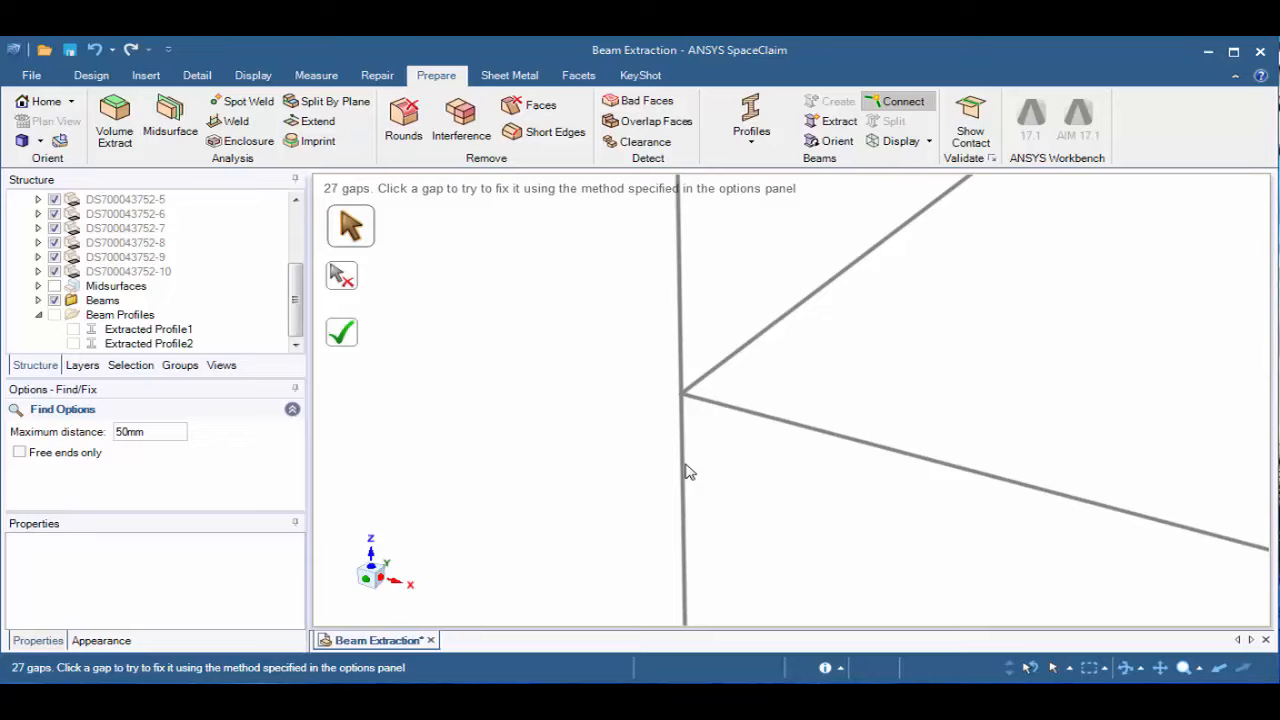
# Fix the gap at the neighbouring side post so its separated upper and lower beams join at the upper rail
pyautogui.keyDown('shift'); pyautogui.moveTo(723, 519); pyautogui.dragTo(728, 376, button='middle'); pyautogui.keyUp('shift')
pyautogui.scroll(4, 903, 360)
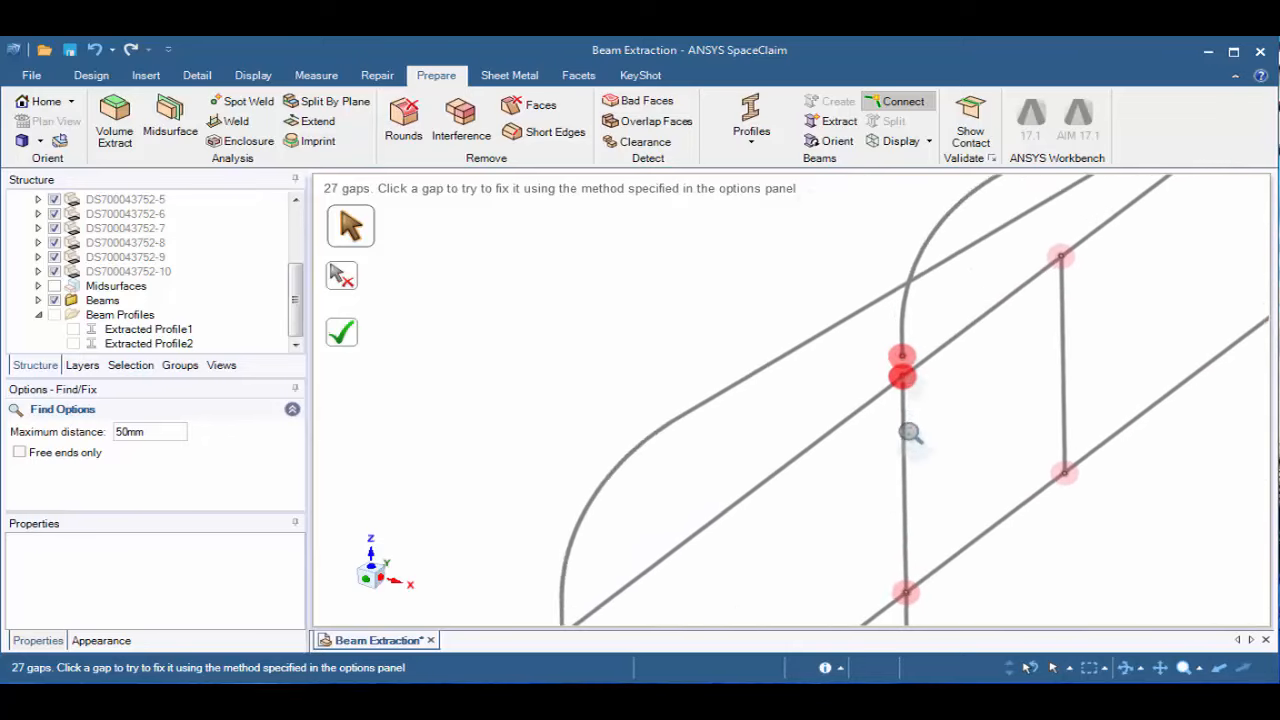
pyautogui.scroll(5, 920, 472)
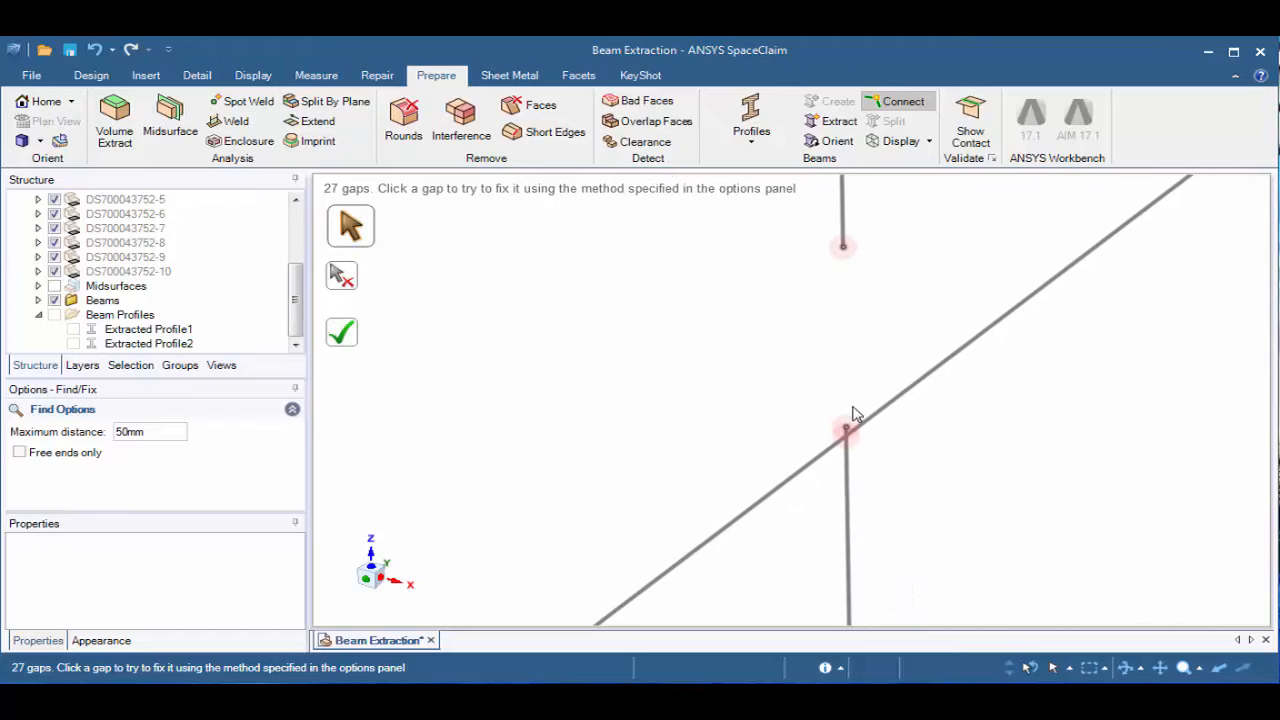
pyautogui.moveTo(880, 383)
pyautogui.keyDown('shift'); pyautogui.mouseDown(button='middle')
pyautogui.moveTo(866, 429)
pyautogui.moveTo(820, 460)
pyautogui.mouseUp(button='middle'); pyautogui.keyUp('shift')
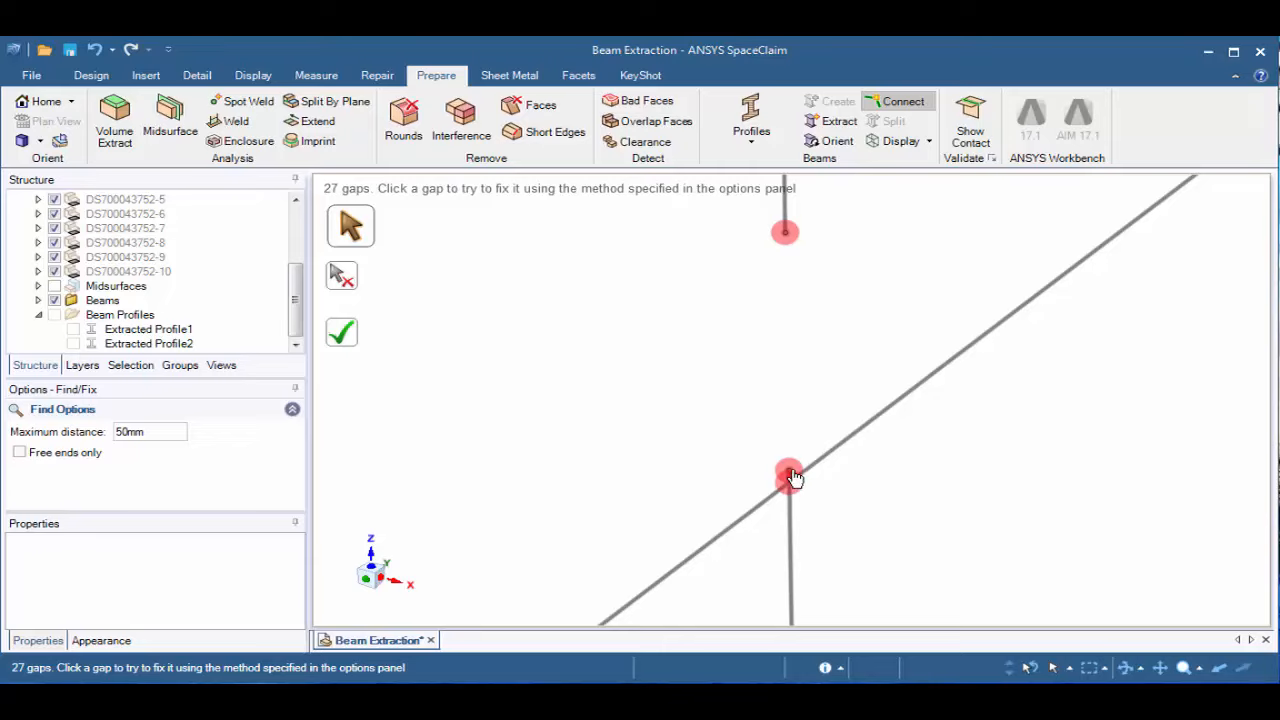
pyautogui.click(790, 477)
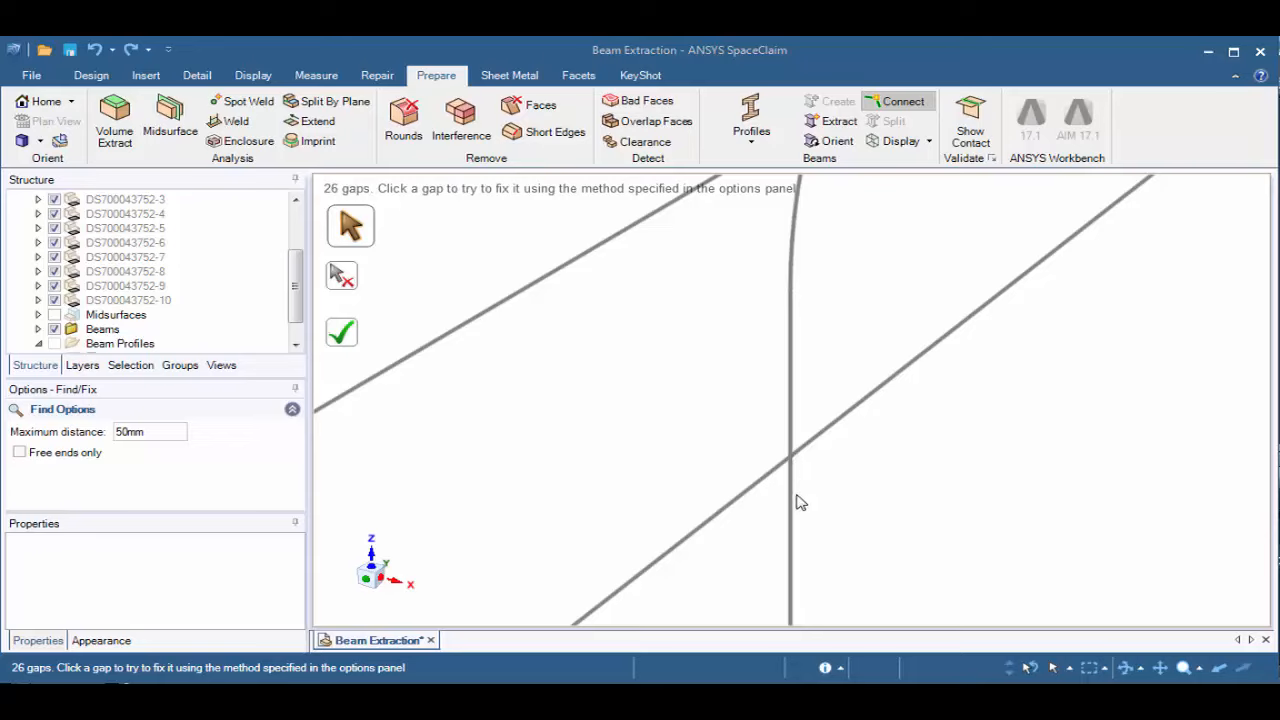
# Connect all the remaining beam gaps at once and show the Midsurfaces component
pyautogui.click(42, 104)
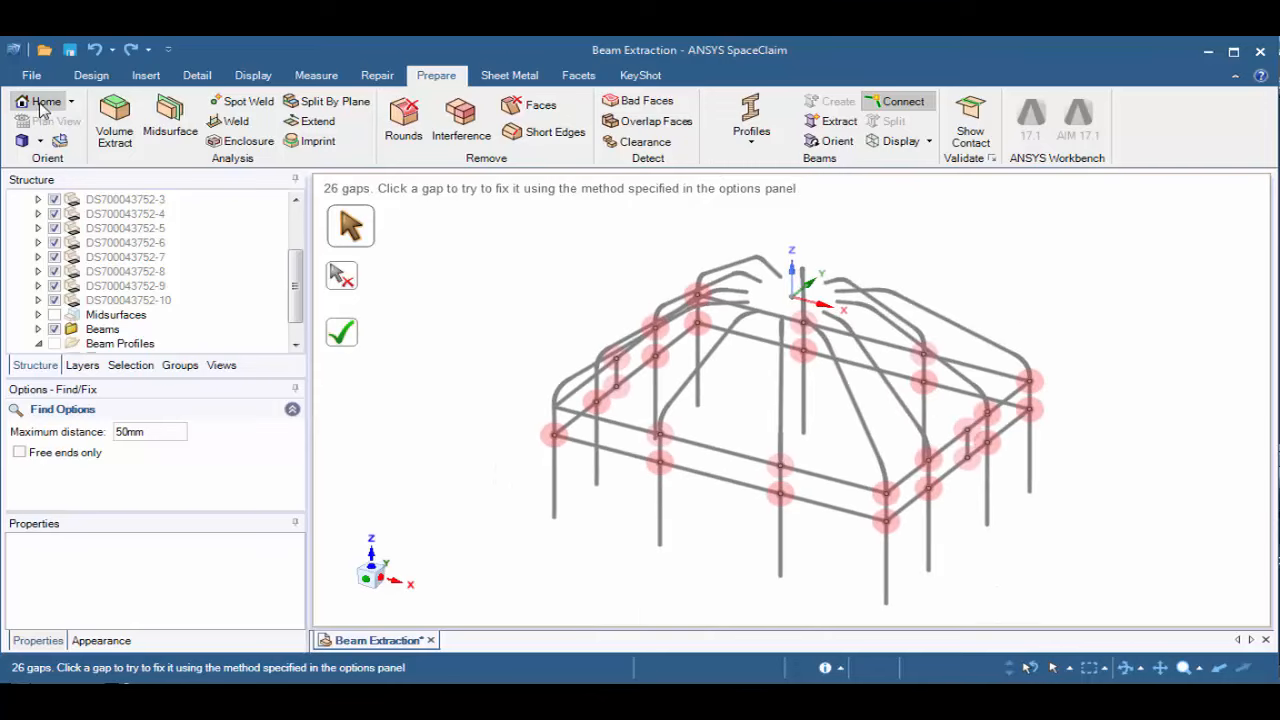
pyautogui.click(346, 338)
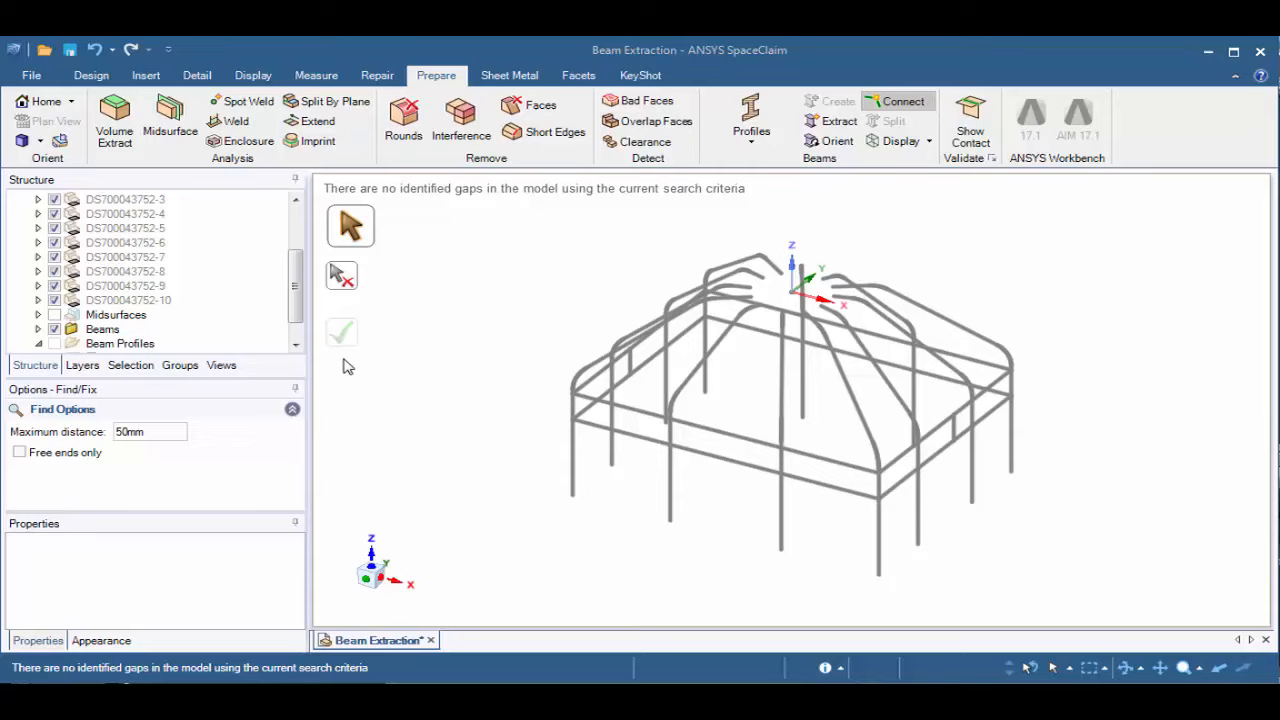
pyautogui.click(55, 315)
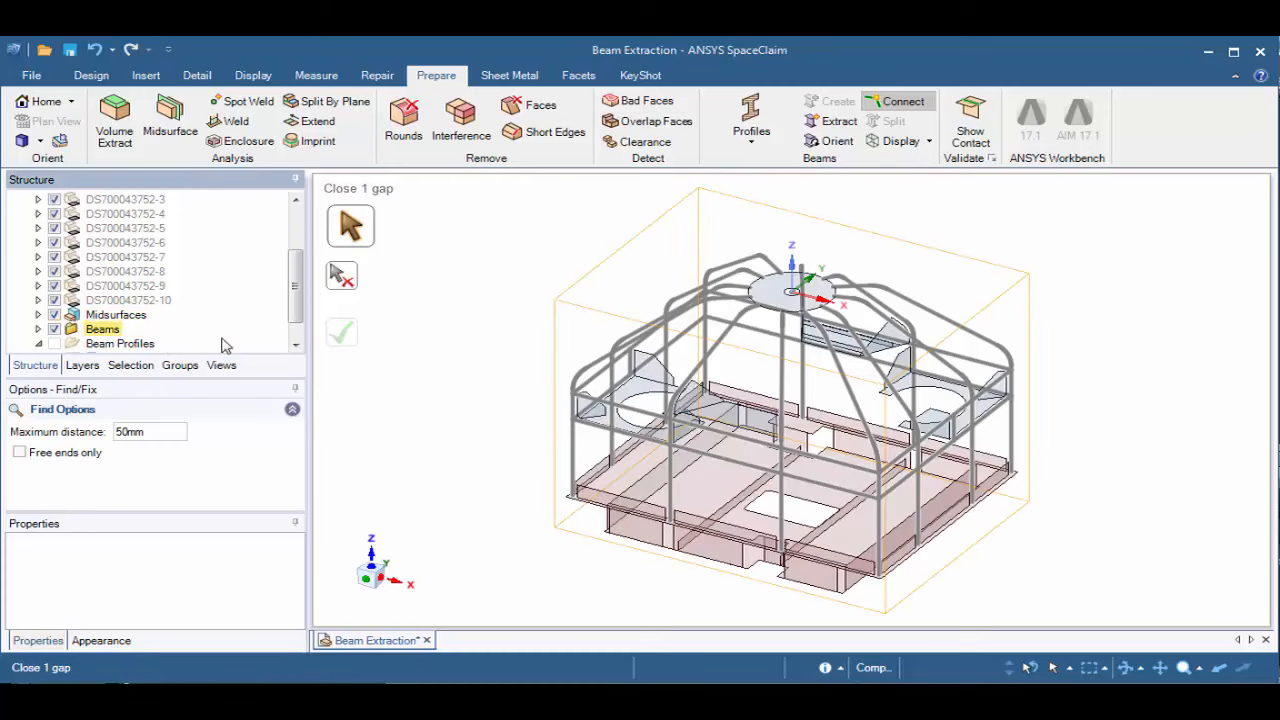
# Search for surface and beam extensions using Extend with Extend to curves enabled and a maximum distance of 60 mm
pyautogui.scroll(1, 588, 408)
pyautogui.scroll(10, 590, 410)
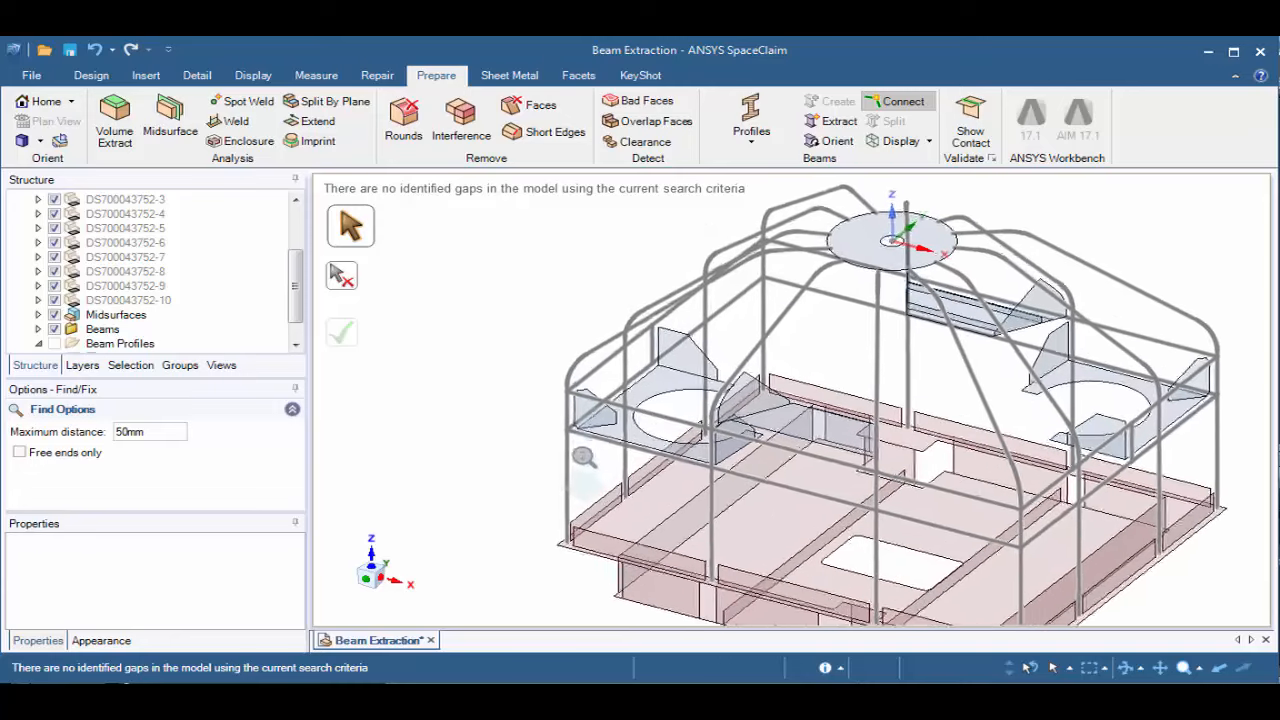
pyautogui.scroll(3, 592, 589)
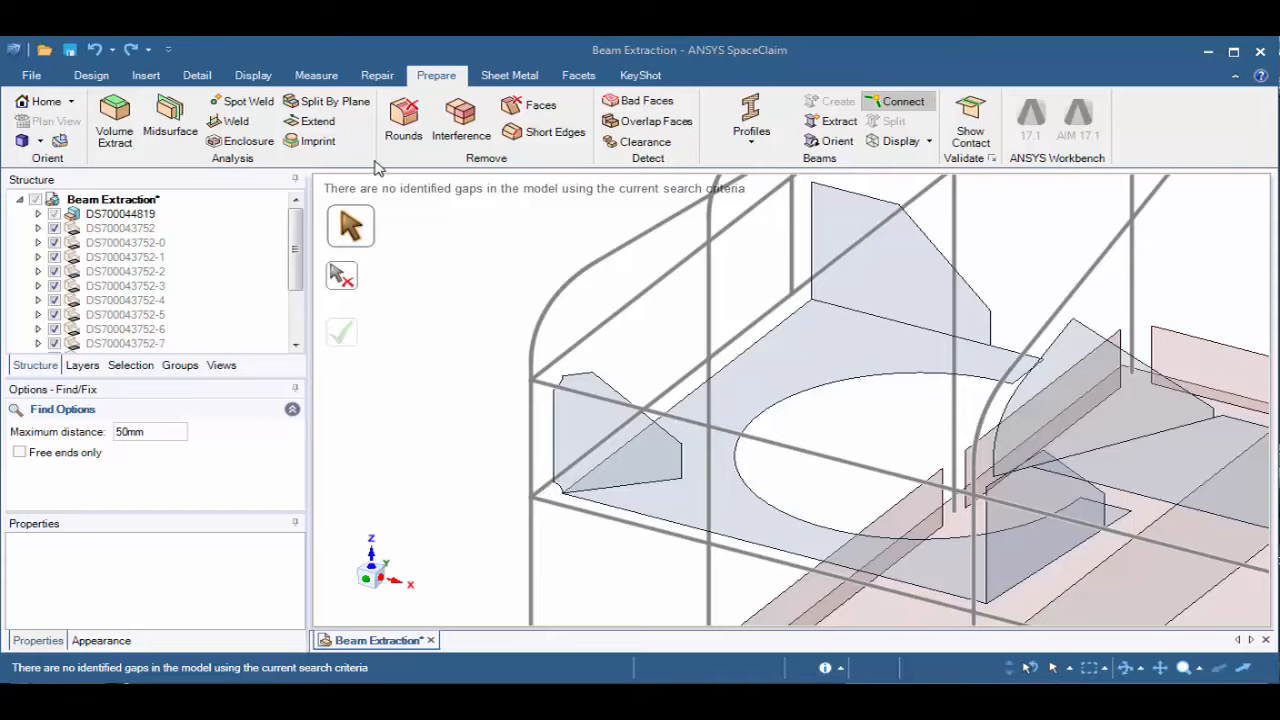
pyautogui.click(318, 121)
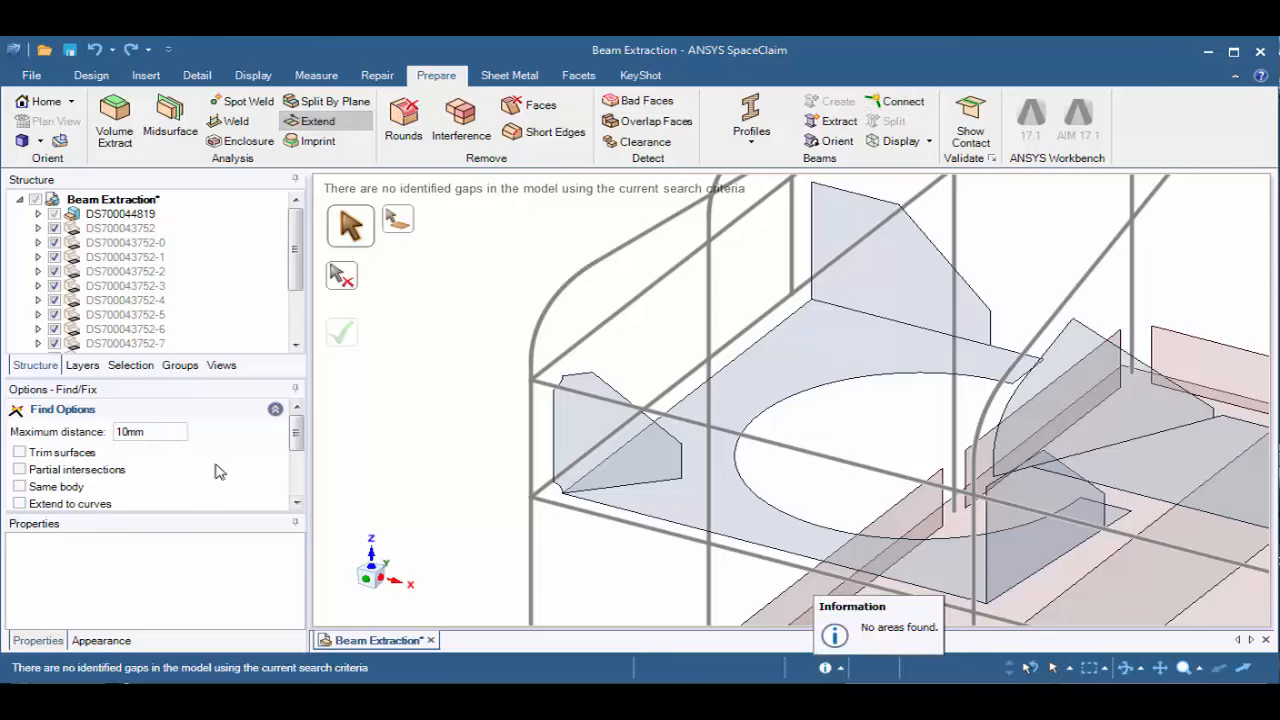
pyautogui.click(20, 505)
pyautogui.moveTo(147, 434); pyautogui.dragTo(110, 434)
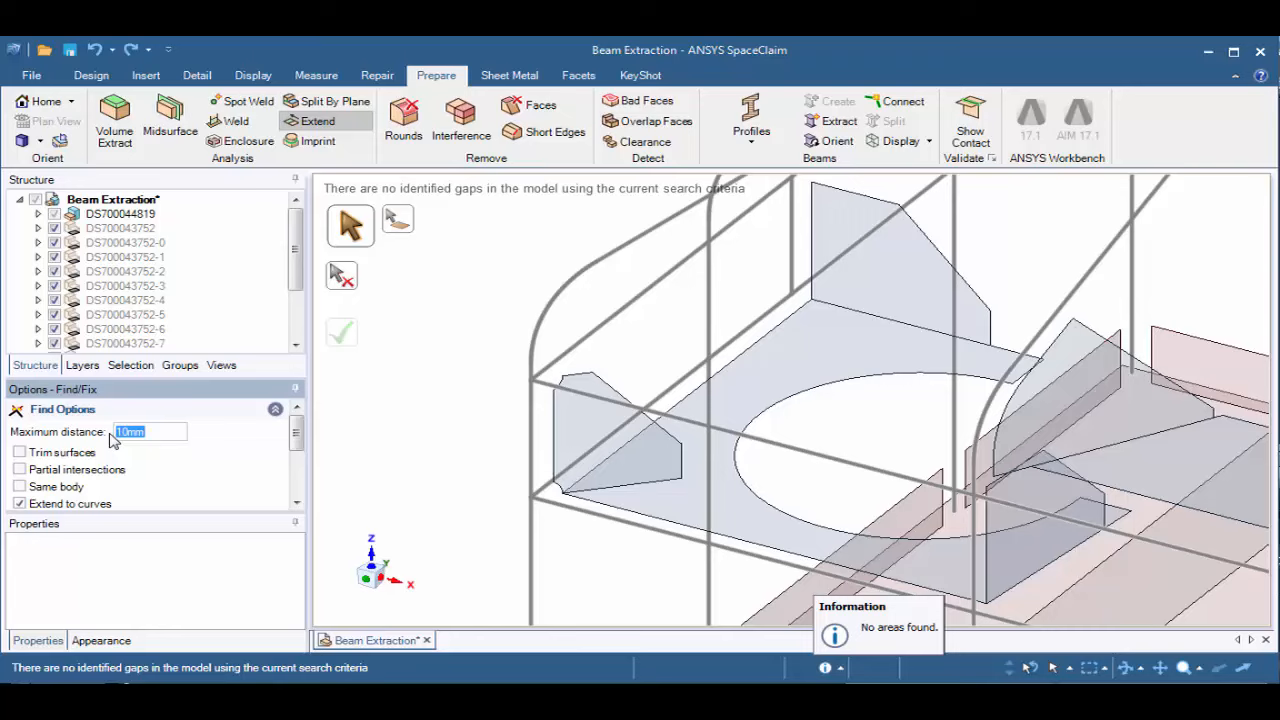
pyautogui.write('60')
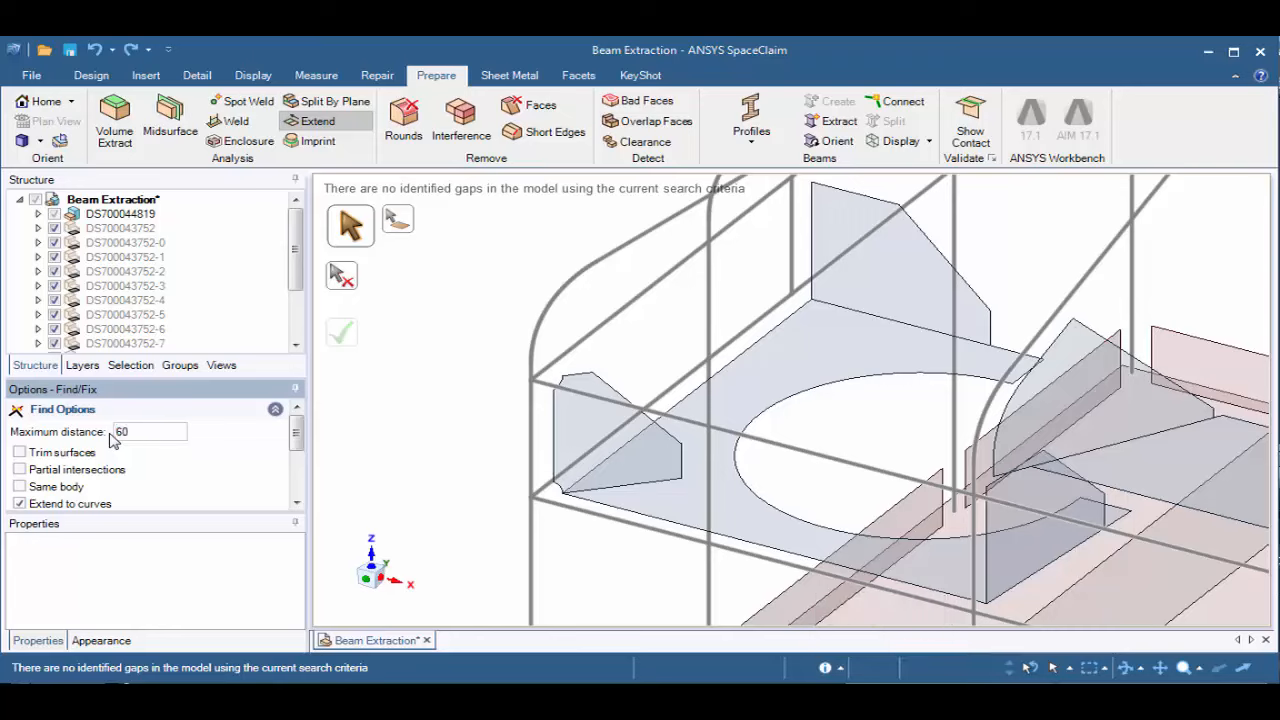
pyautogui.press('Return')
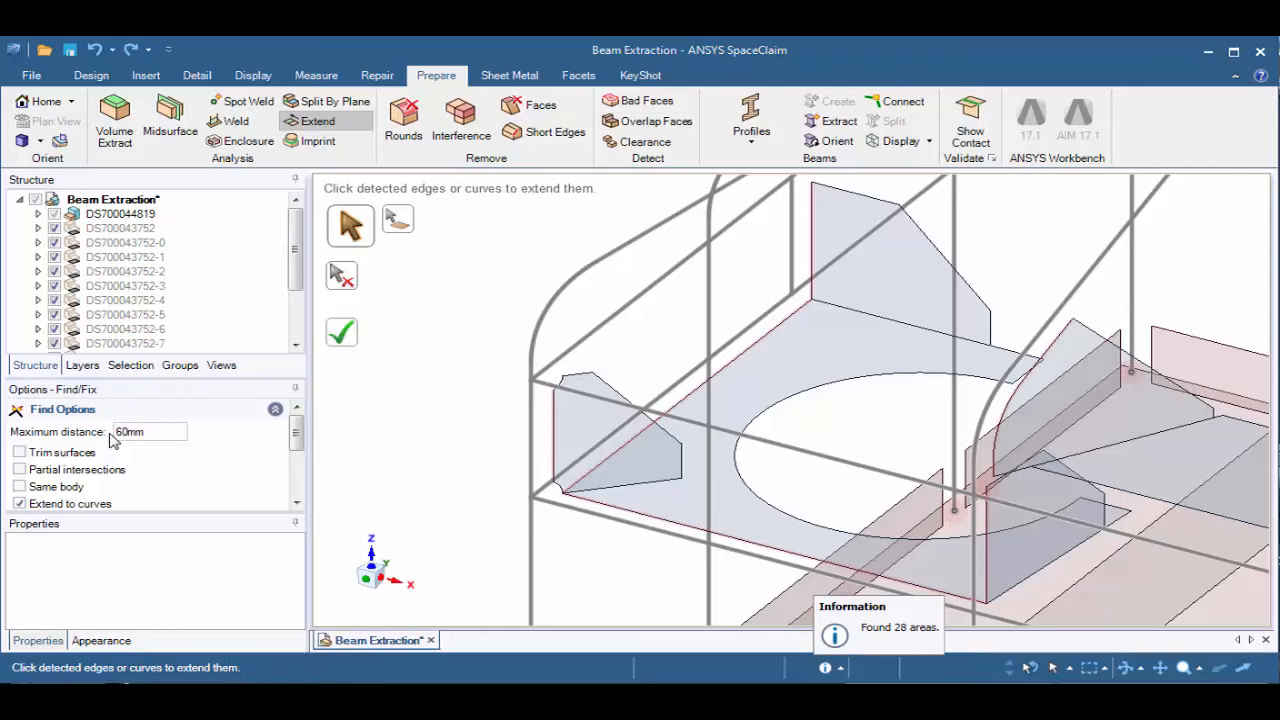
# Extend the small corner gusset's vertical edge and the large gusset's curved edge to their adjacent frame beams
pyautogui.click(555, 432)
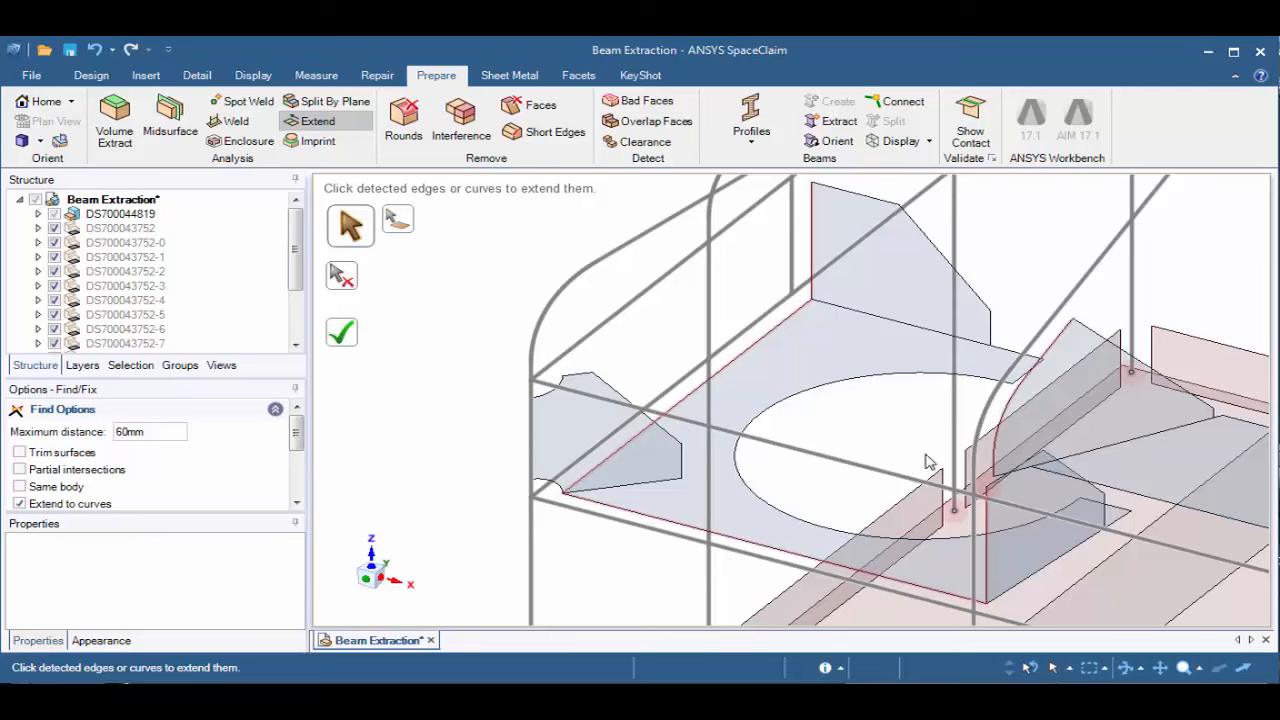
pyautogui.moveTo(1098, 420); pyautogui.dragTo(1126, 372, button='middle')
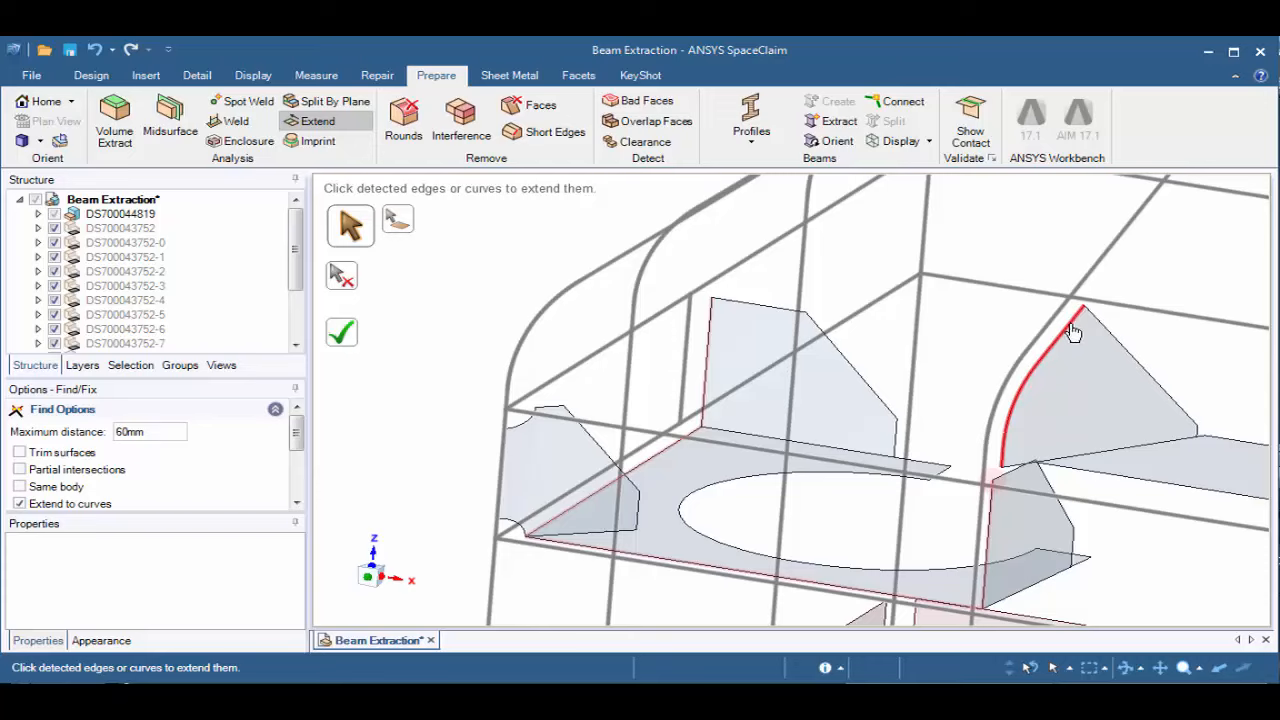
pyautogui.click(1013, 422)
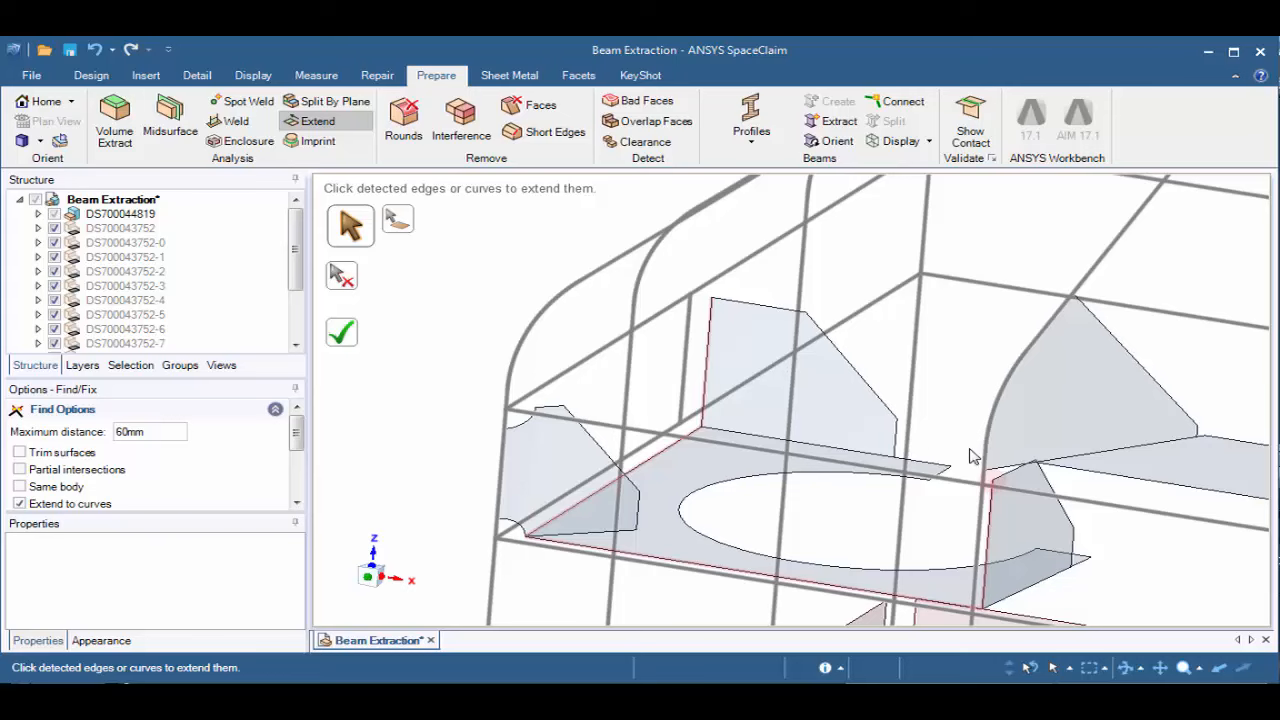
# Extend the near corner post's lower beam end to the base panel, and complete all the remaining detected extensions together
pyautogui.moveTo(958, 440); pyautogui.dragTo(848, 294, button='middle')
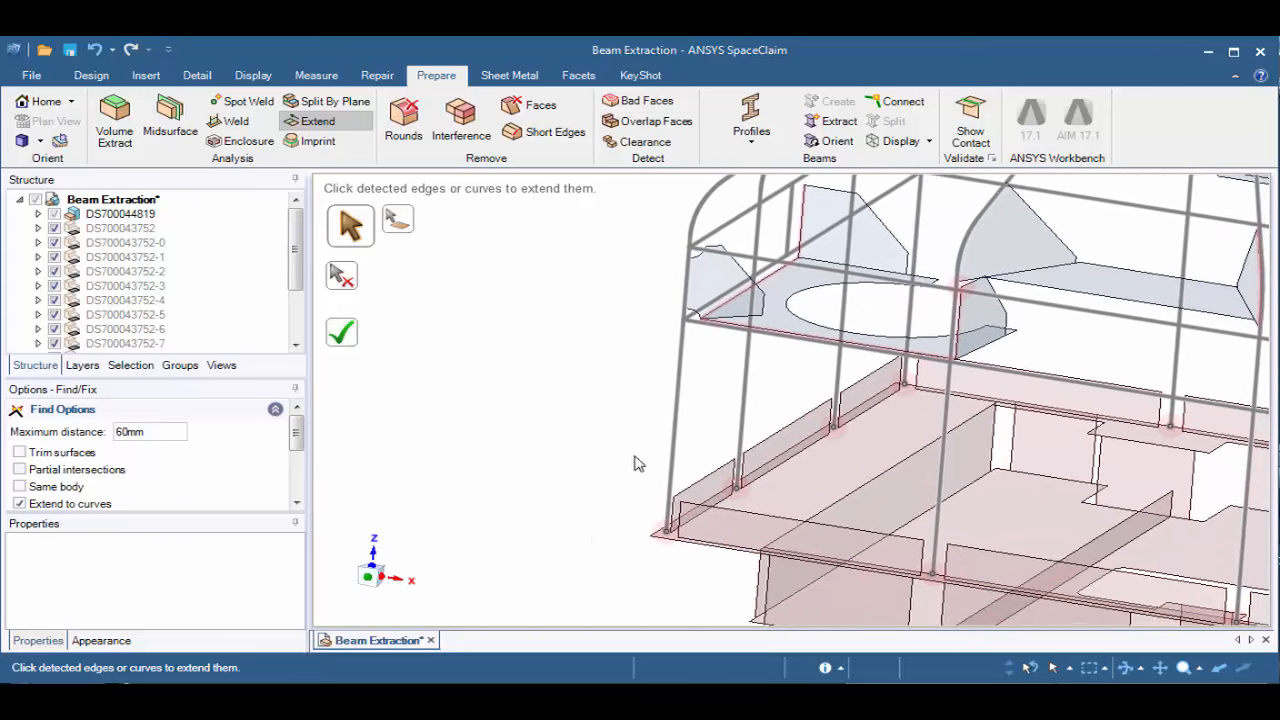
pyautogui.scroll(5, 662, 530)
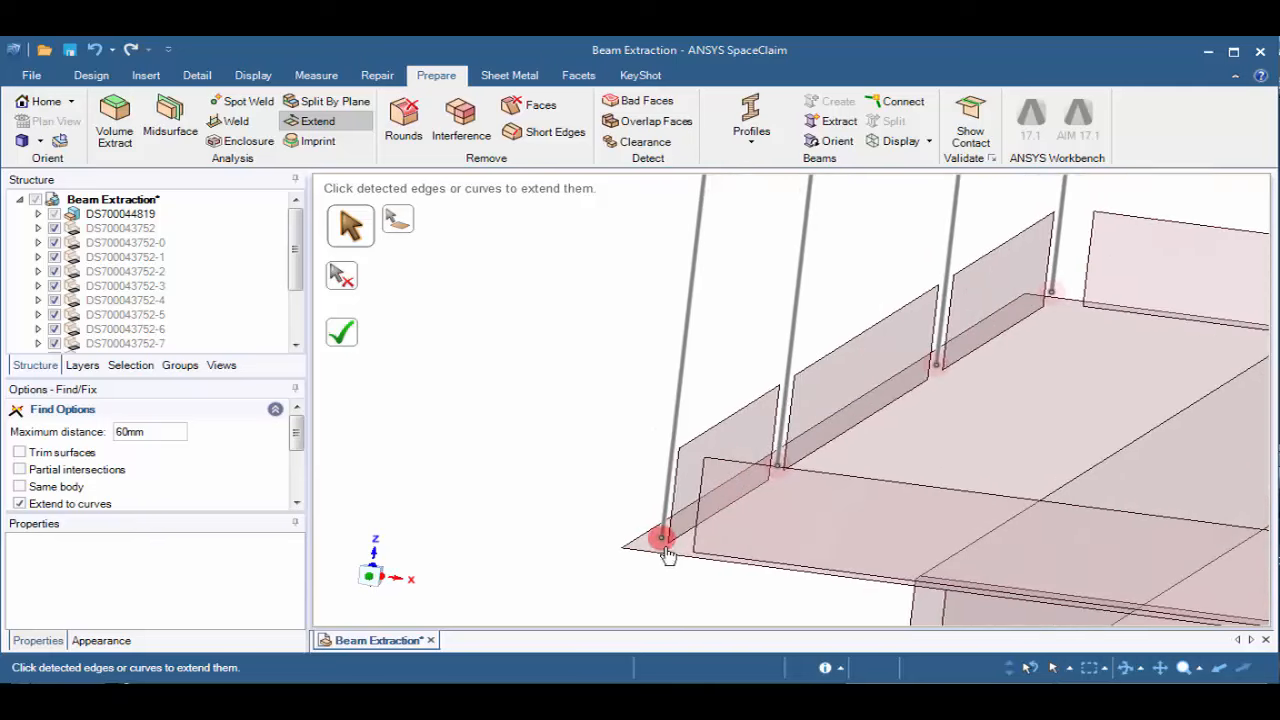
pyautogui.moveTo(668, 555); pyautogui.dragTo(731, 594, button='middle')
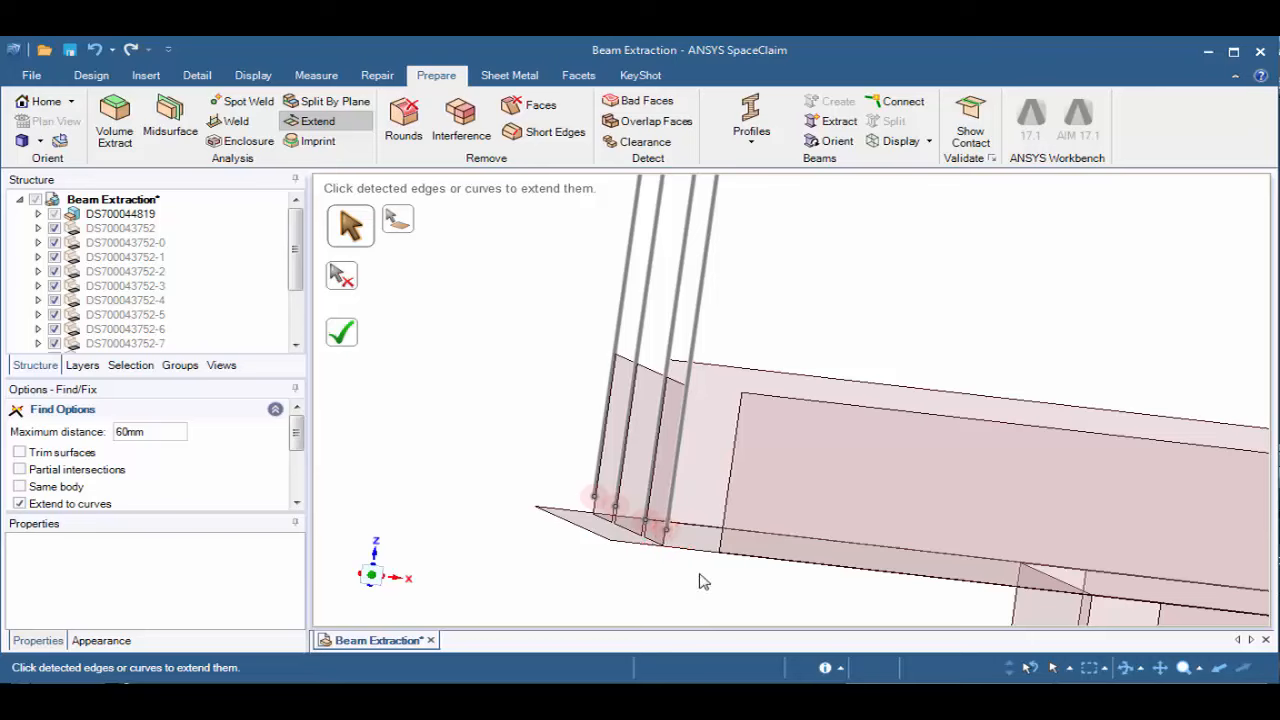
pyautogui.moveTo(668, 545); pyautogui.dragTo(684, 640, button='middle')
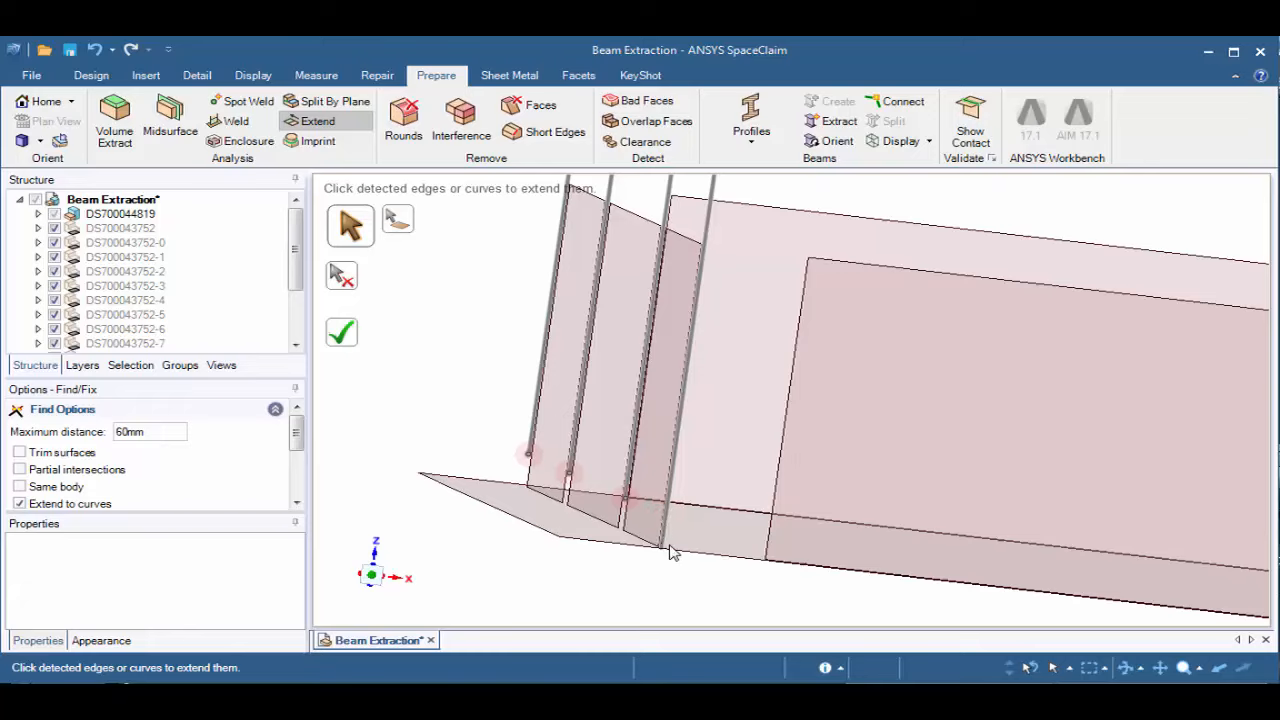
pyautogui.click(346, 338)
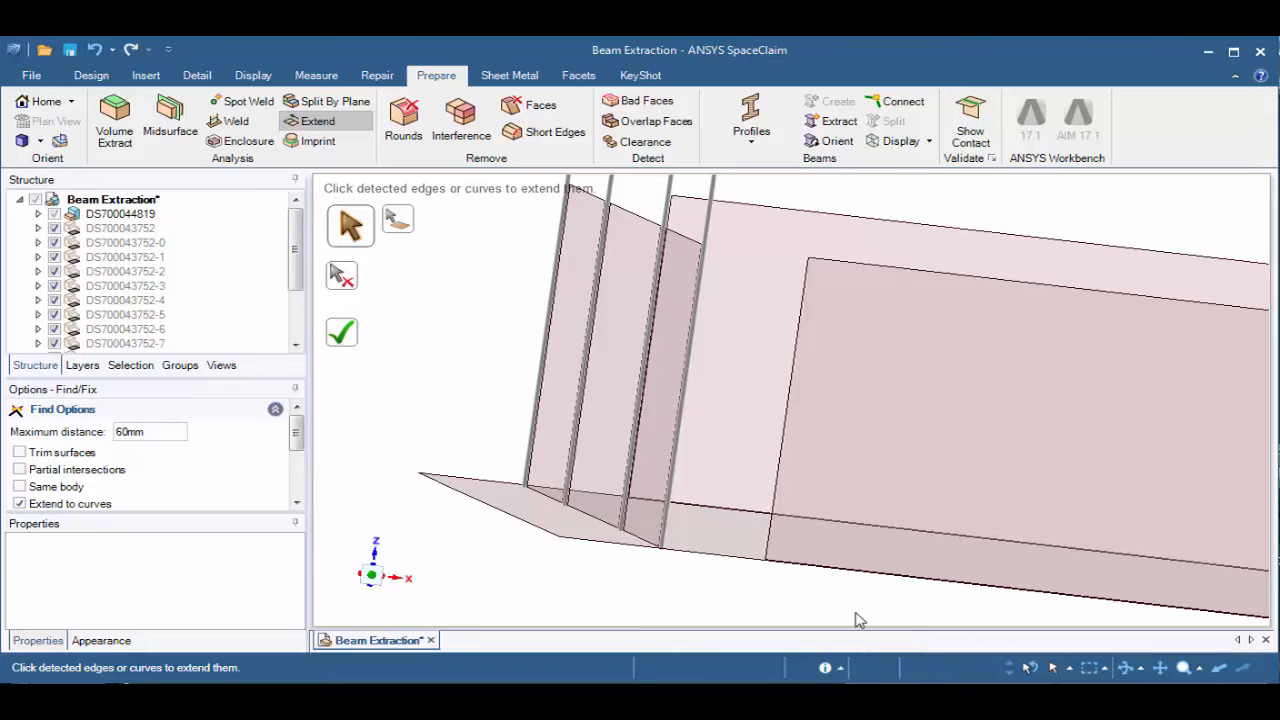
# Refresh the search by toggling Extend to curves off and on, and extend the two base flange edges beside the near corner post to its beam
pyautogui.moveTo(714, 594)
pyautogui.mouseDown(button='middle')
pyautogui.moveTo(700, 571)
pyautogui.moveTo(703, 587)
pyautogui.mouseUp(button='middle')
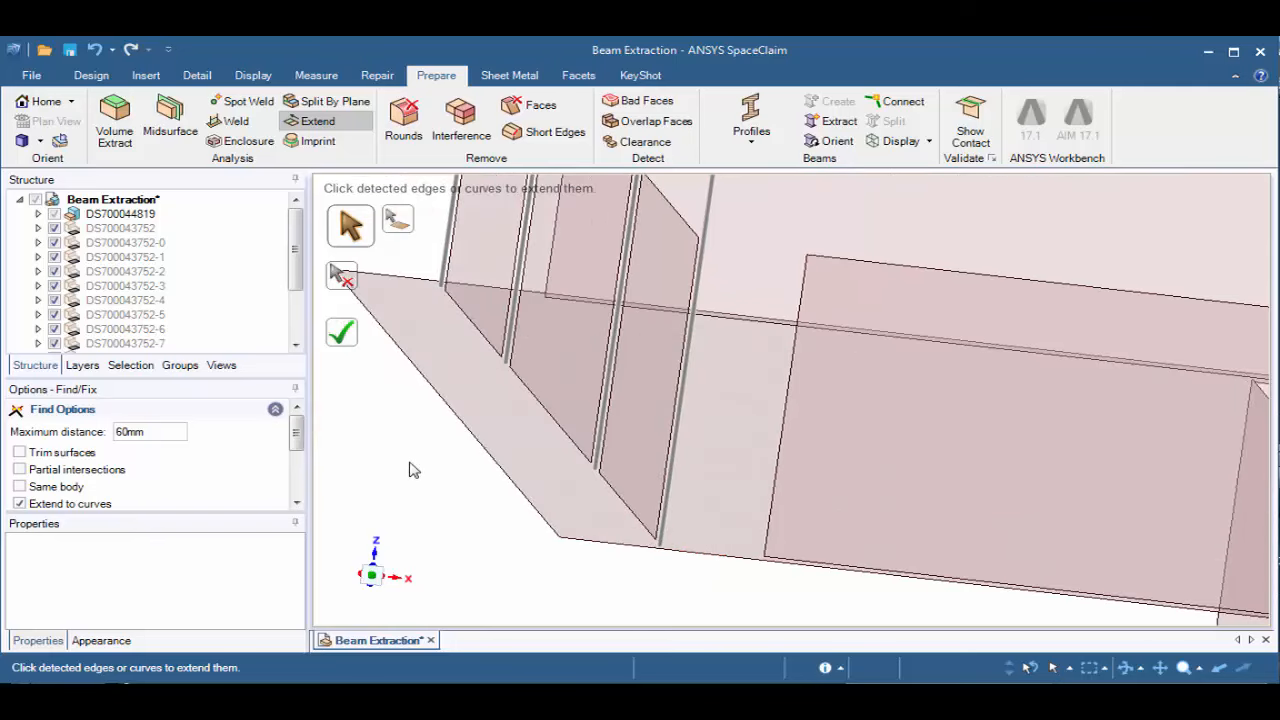
pyautogui.click(20, 505)
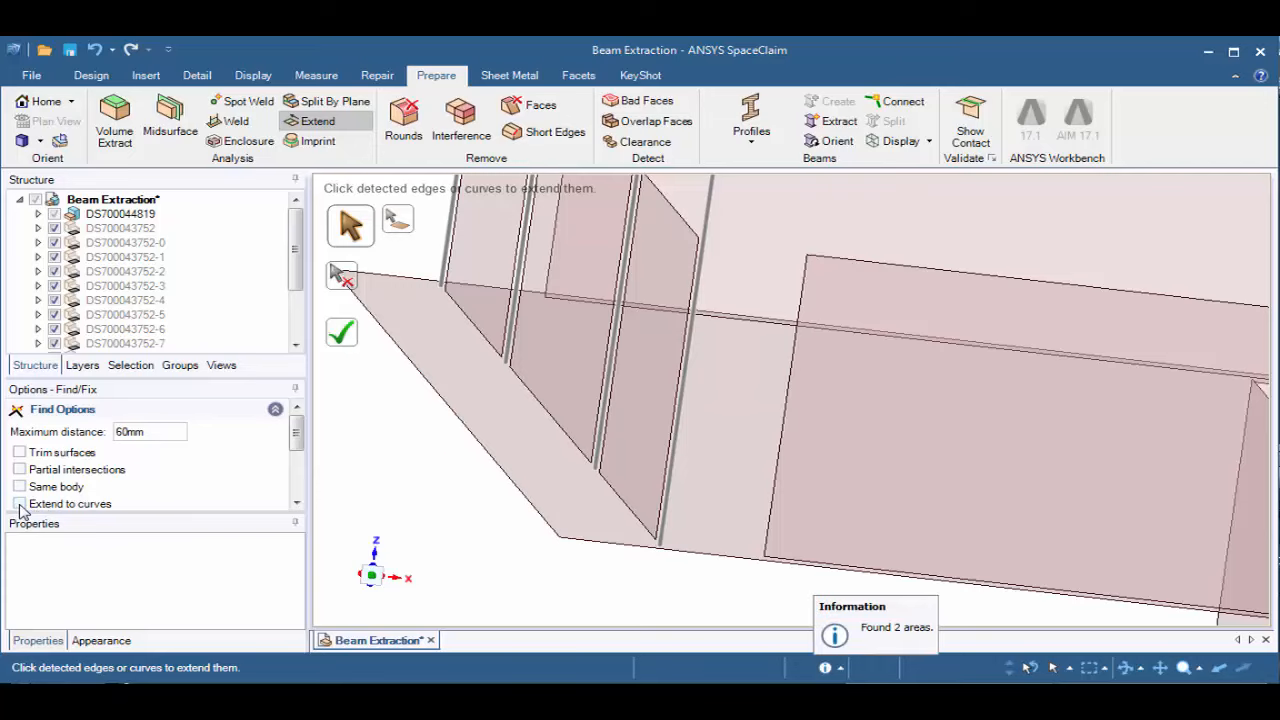
pyautogui.click(20, 505)
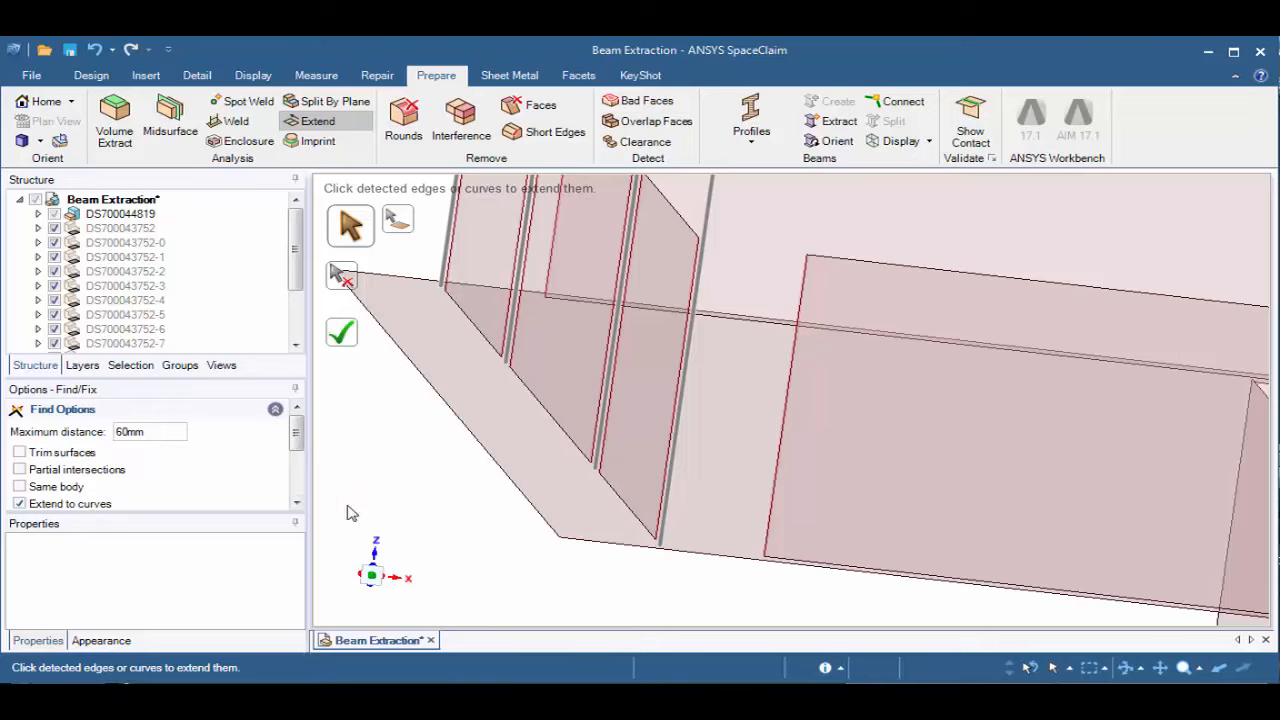
pyautogui.moveTo(668, 435); pyautogui.dragTo(682, 436, button='middle')
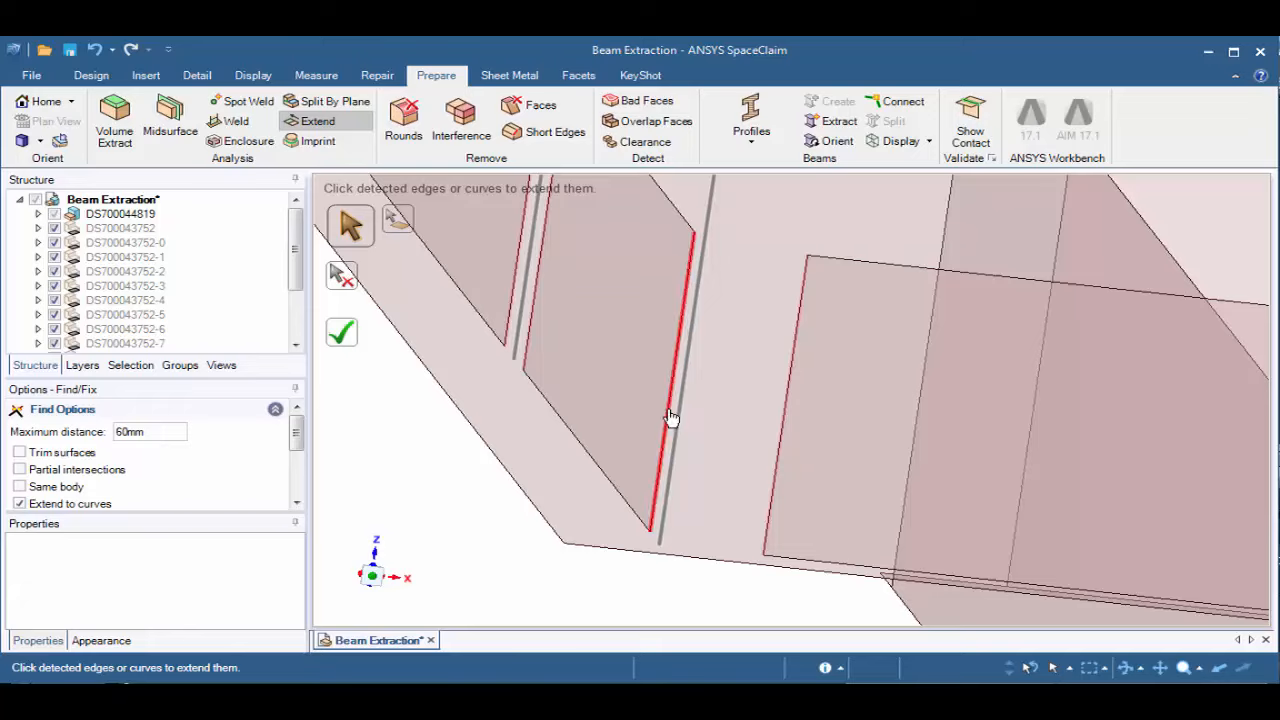
pyautogui.click(775, 455)
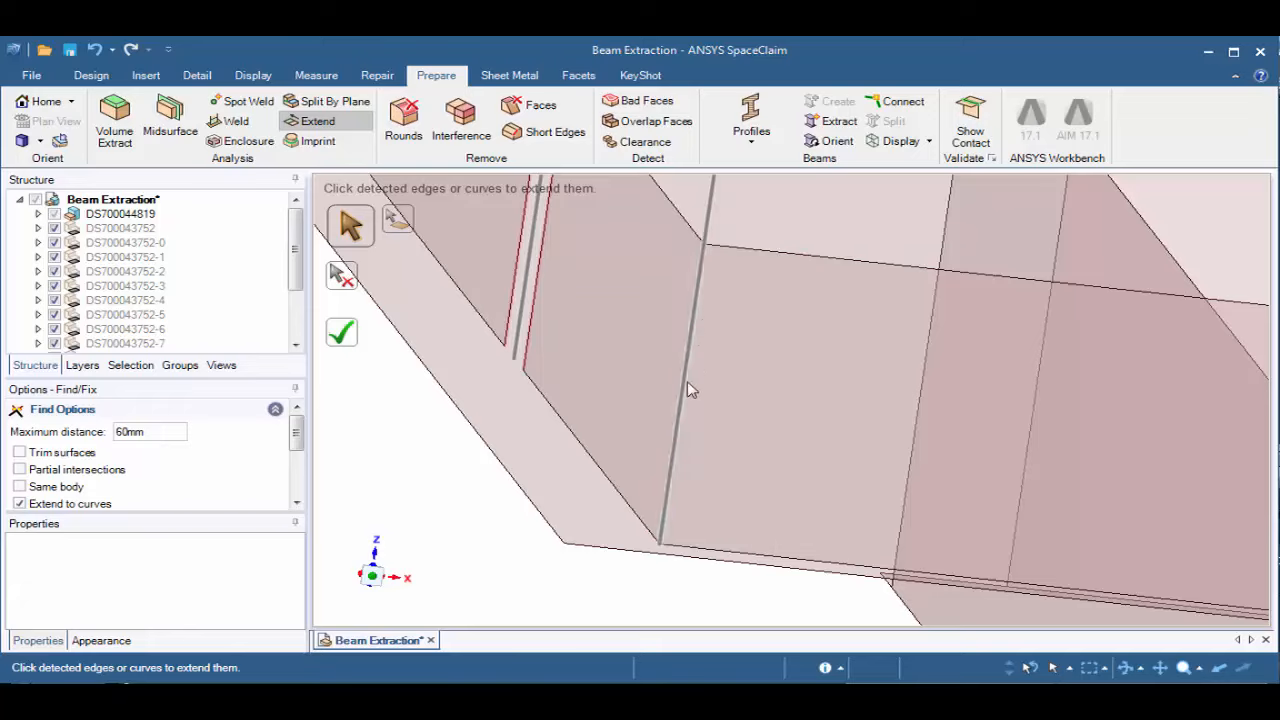
# Extend all the remaining detected flange edges to the post beams at once and leave Extend
pyautogui.keyDown('shift'); pyautogui.moveTo(648, 577); pyautogui.dragTo(689, 390, button='middle'); pyautogui.keyUp('shift')
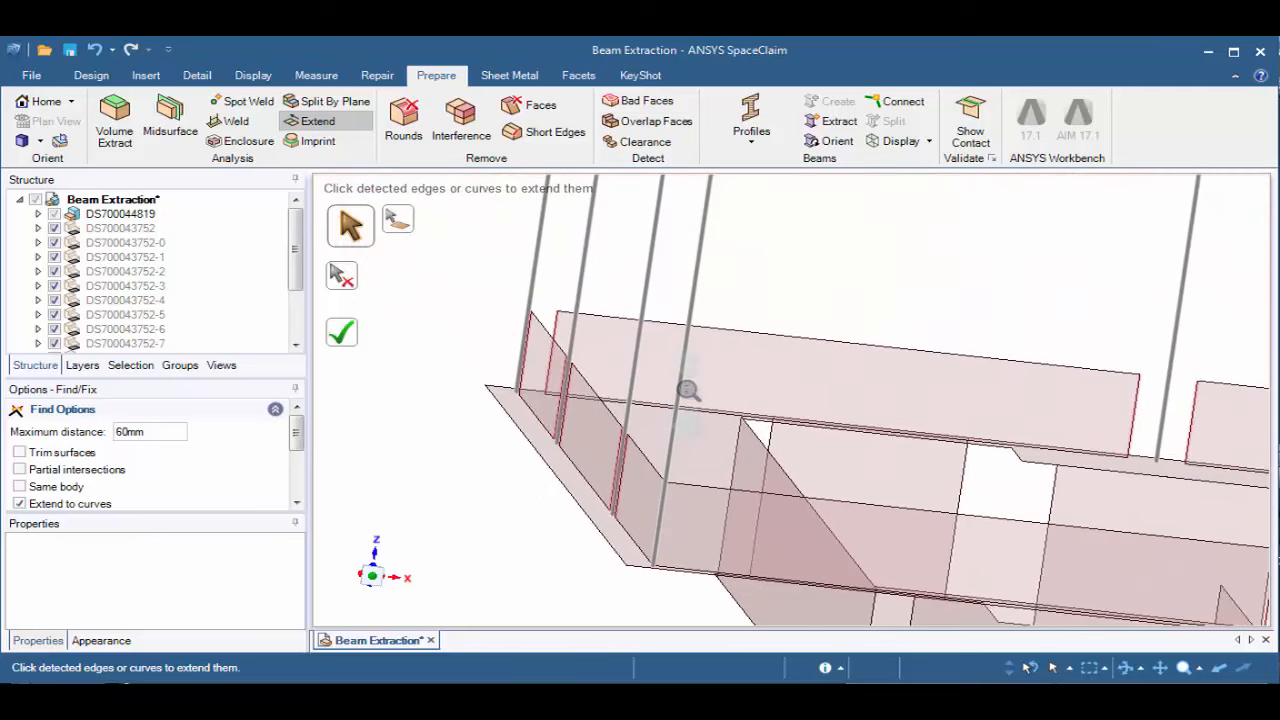
pyautogui.click(347, 336)
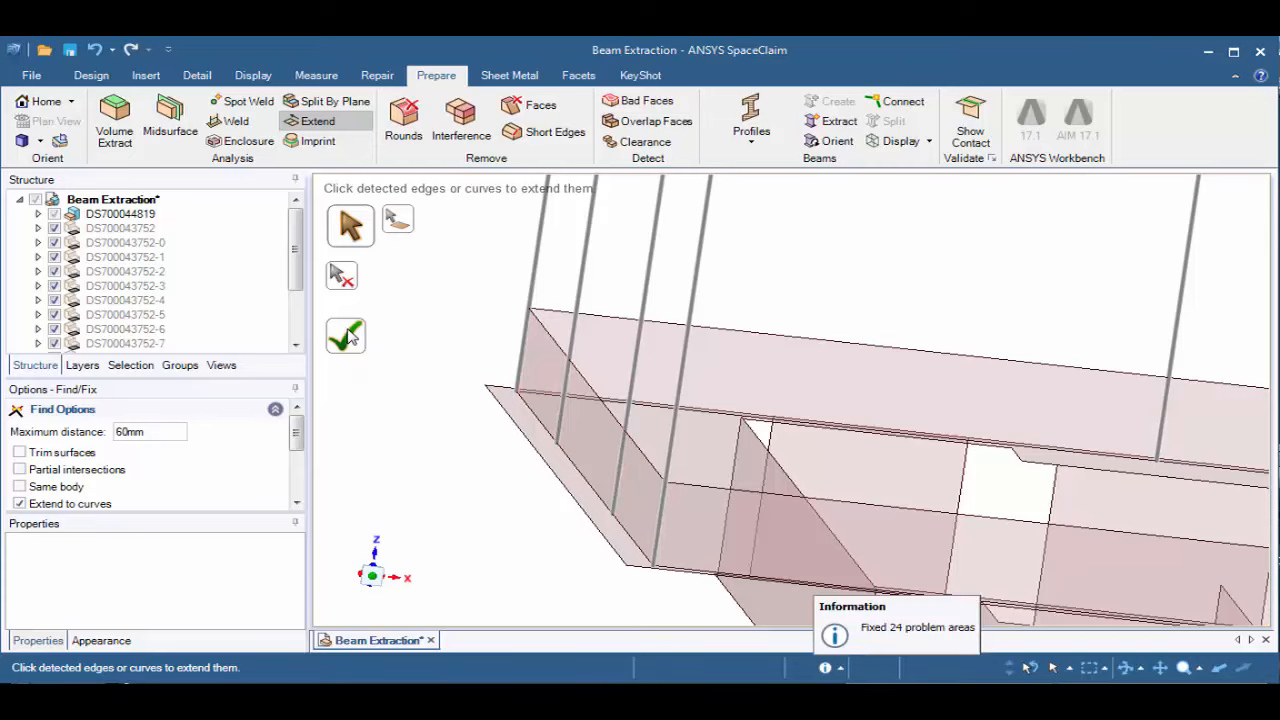
pyautogui.keyDown('shift'); pyautogui.moveTo(489, 542); pyautogui.dragTo(493, 506, button='middle'); pyautogui.keyUp('shift')
pyautogui.moveTo(496, 470); pyautogui.dragTo(444, 476, button='middle')
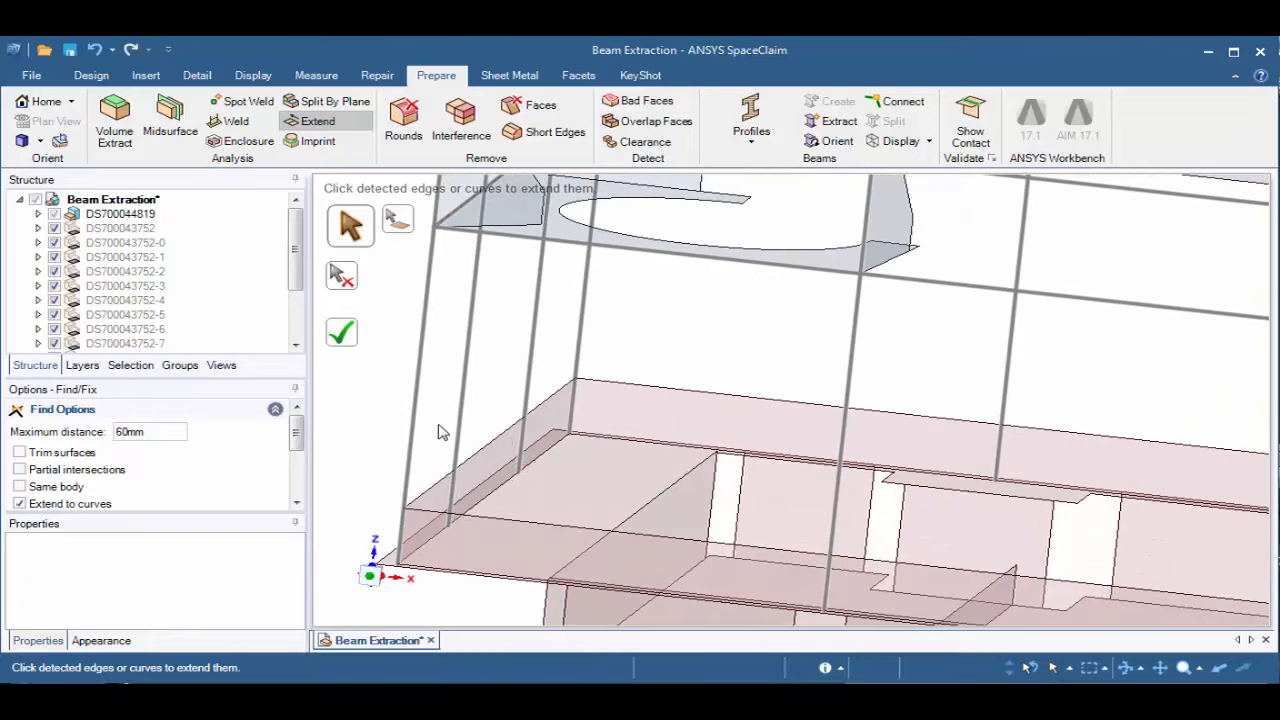
pyautogui.press('Escape')
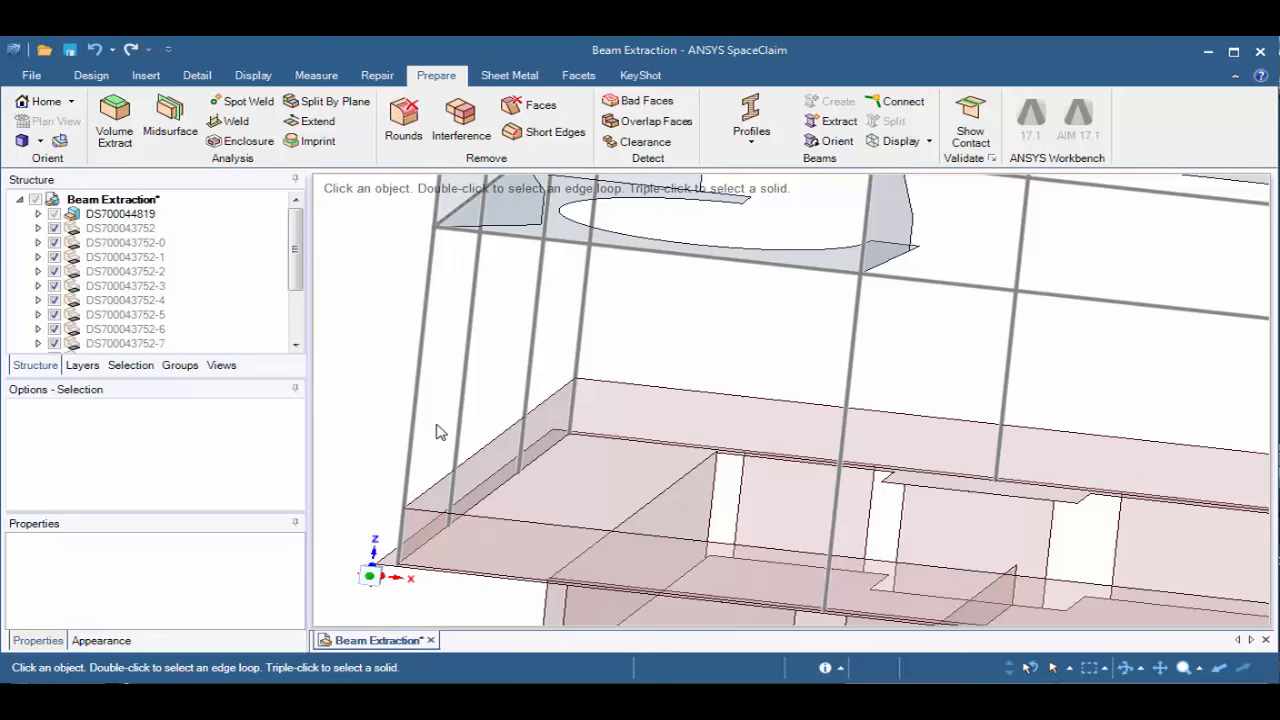
# Restore the home view and set Share Topology to Share for the top-level Beam Extraction part
pyautogui.moveTo(440, 432); pyautogui.dragTo(414, 423, button='middle')
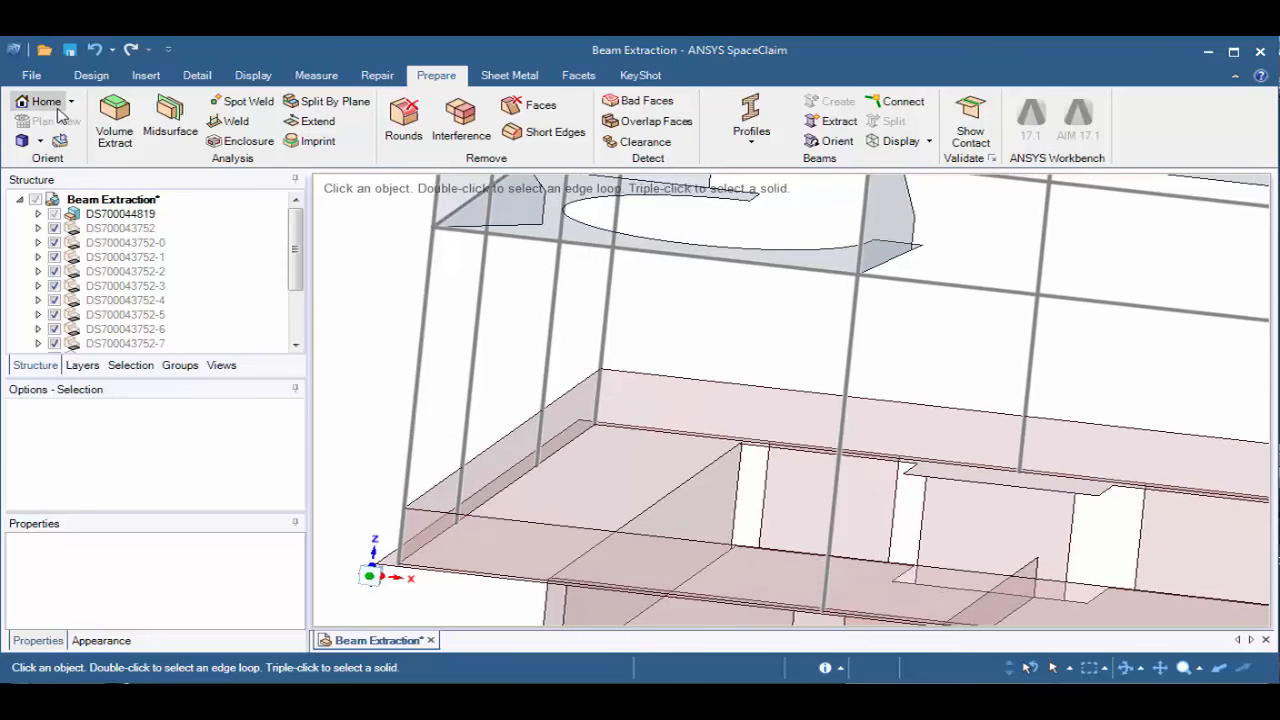
pyautogui.click(80, 200)
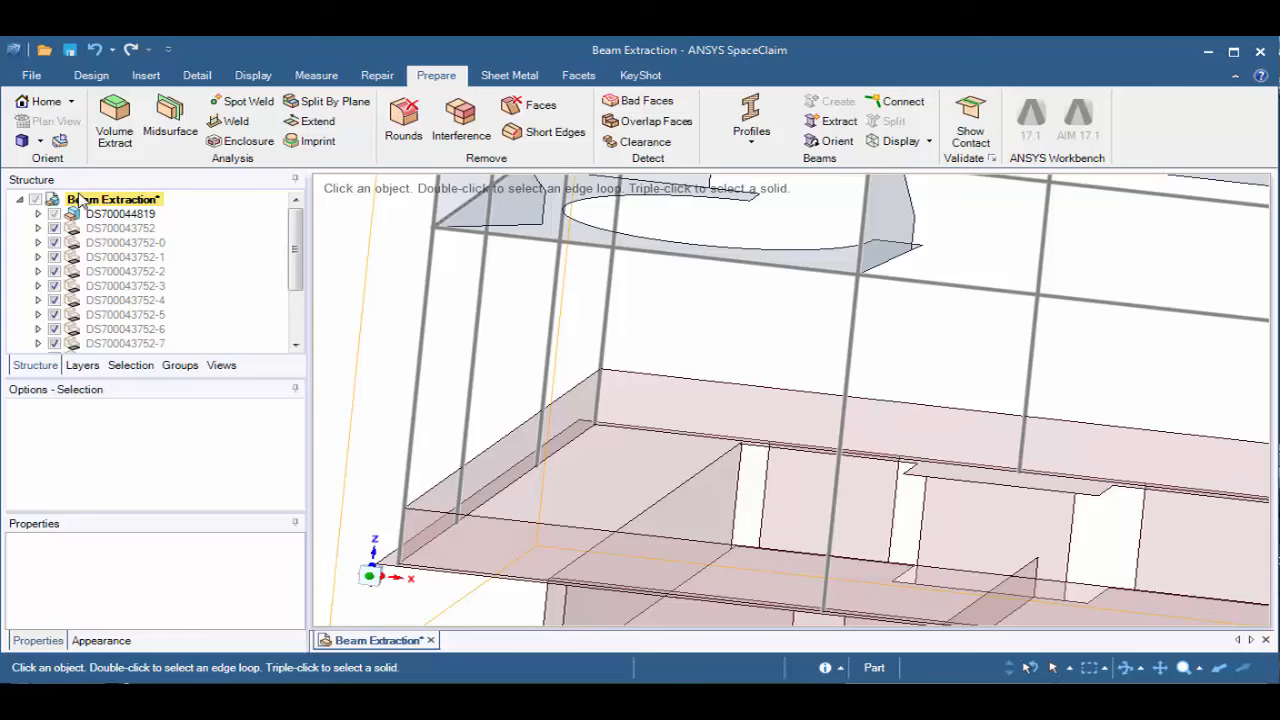
pyautogui.click(44, 102)
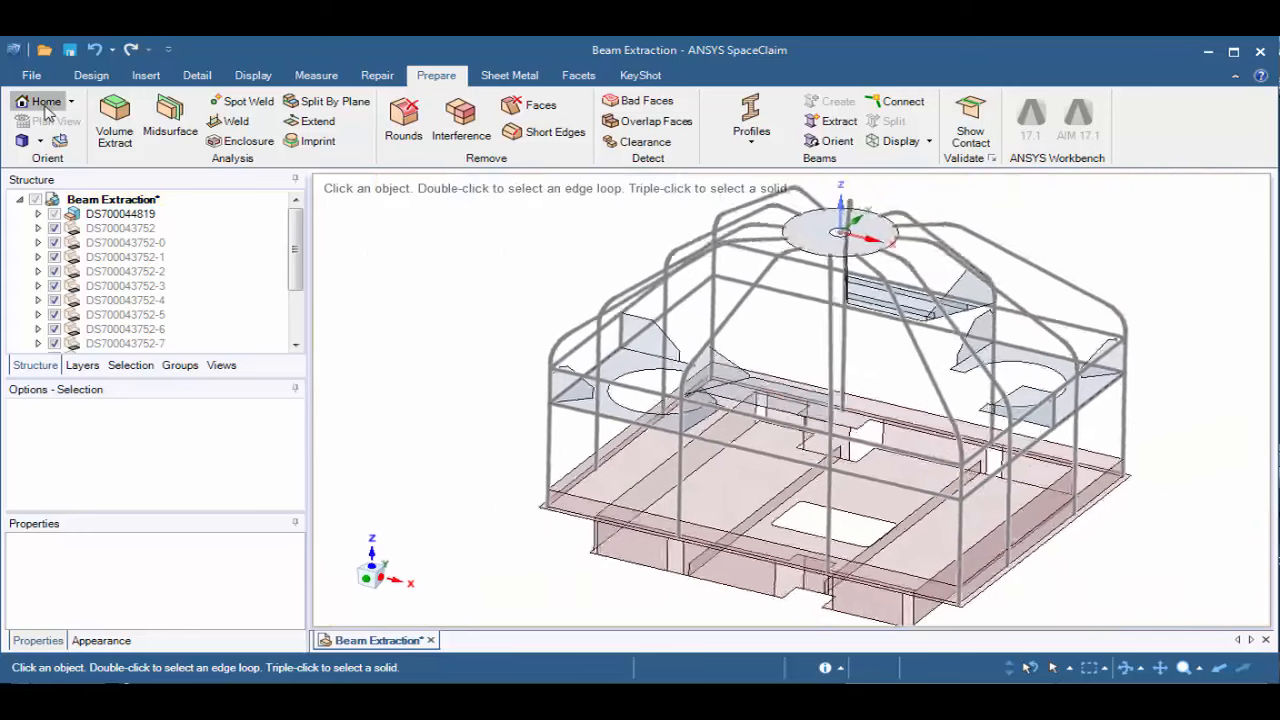
pyautogui.click(100, 200)
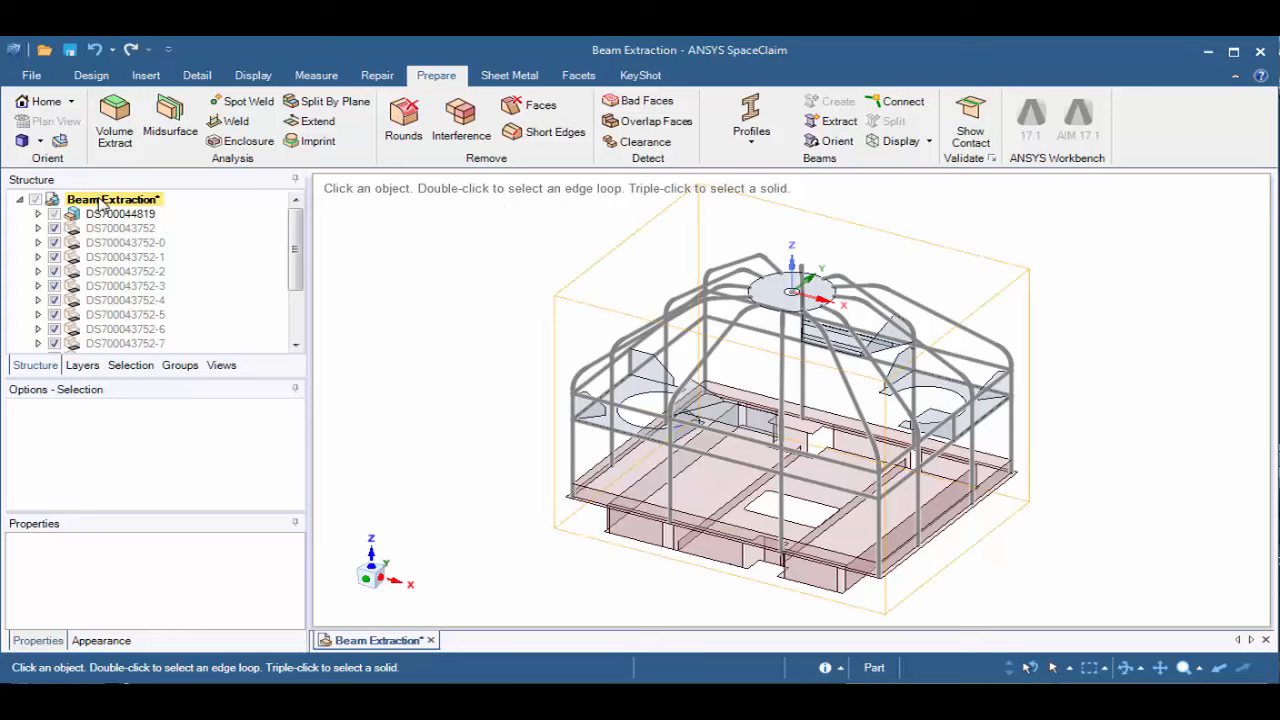
pyautogui.click(100, 201)
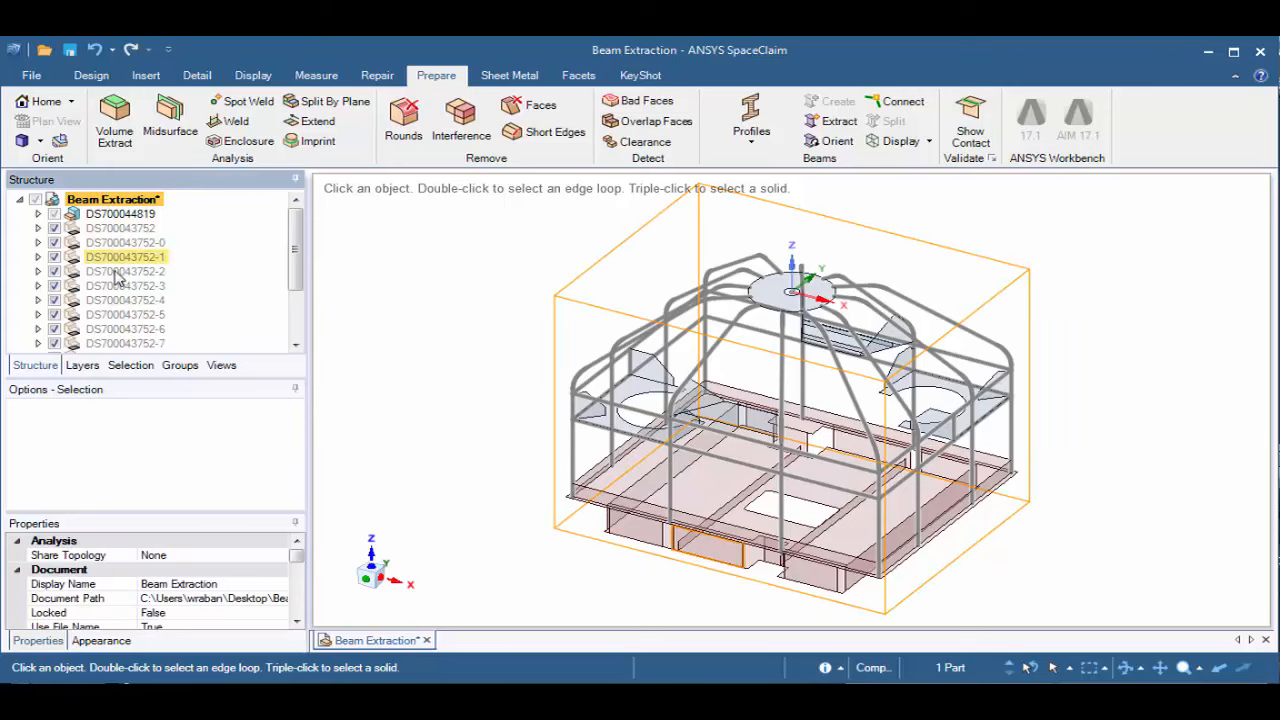
pyautogui.click(155, 556)
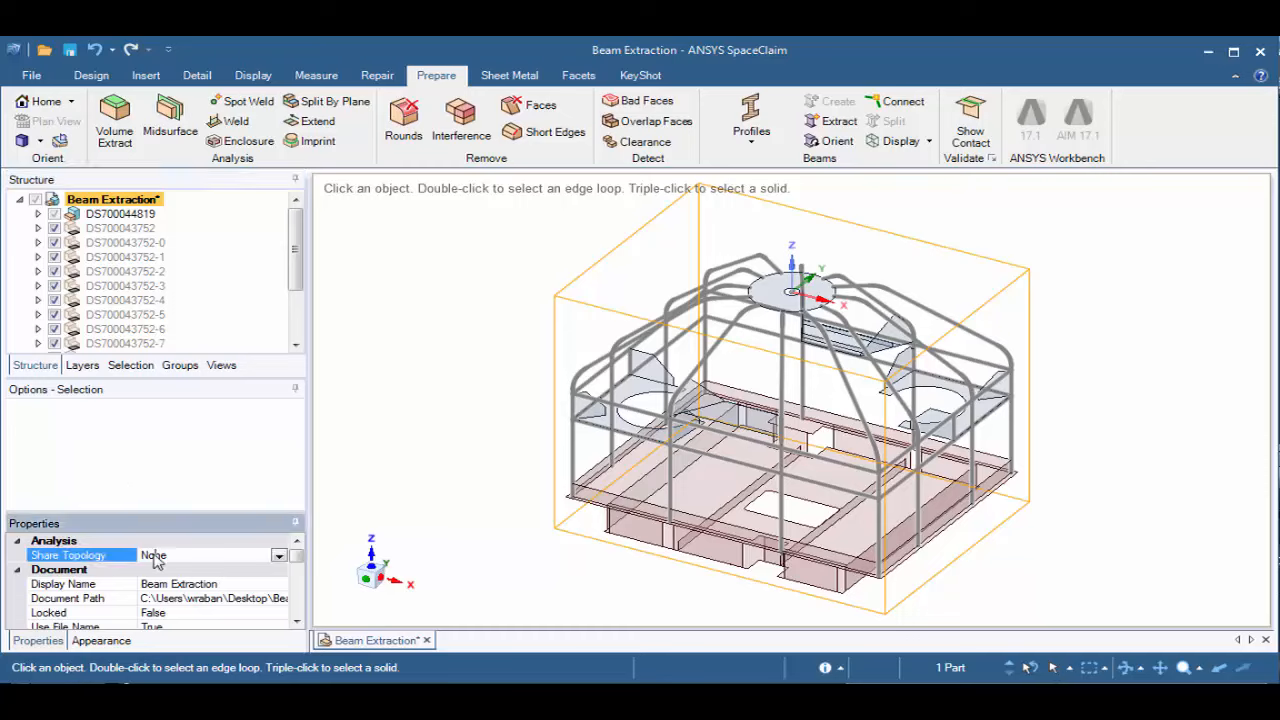
pyautogui.click(278, 557)
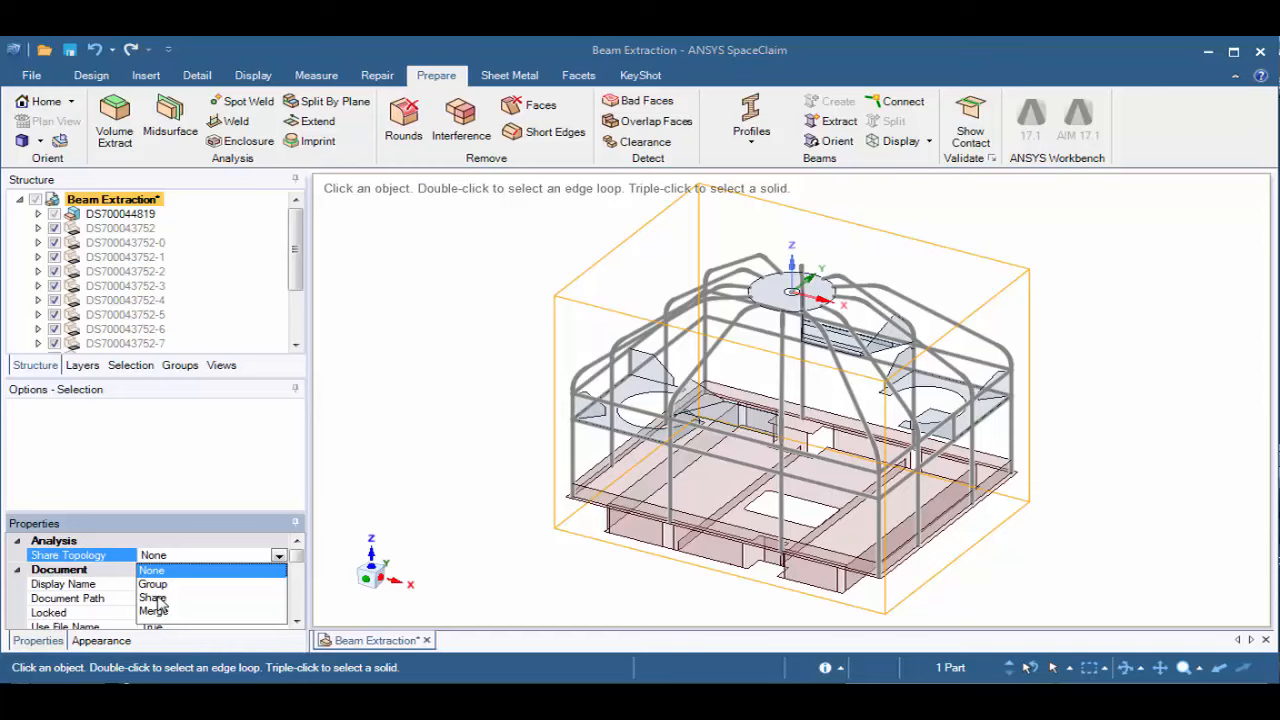
pyautogui.click(155, 597)
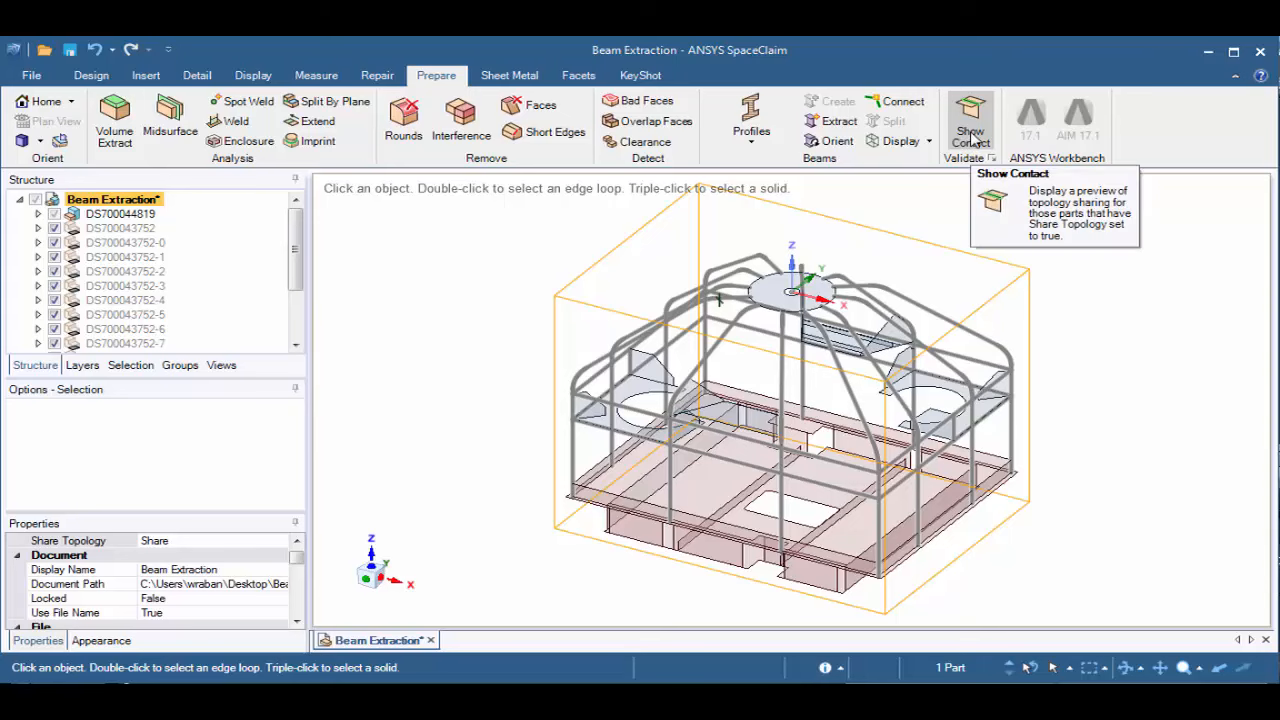
# Preview the topology sharing with Show Contact and examine the small corner gusset's connection around its curved cutout below the upper rail
pyautogui.click(970, 139)
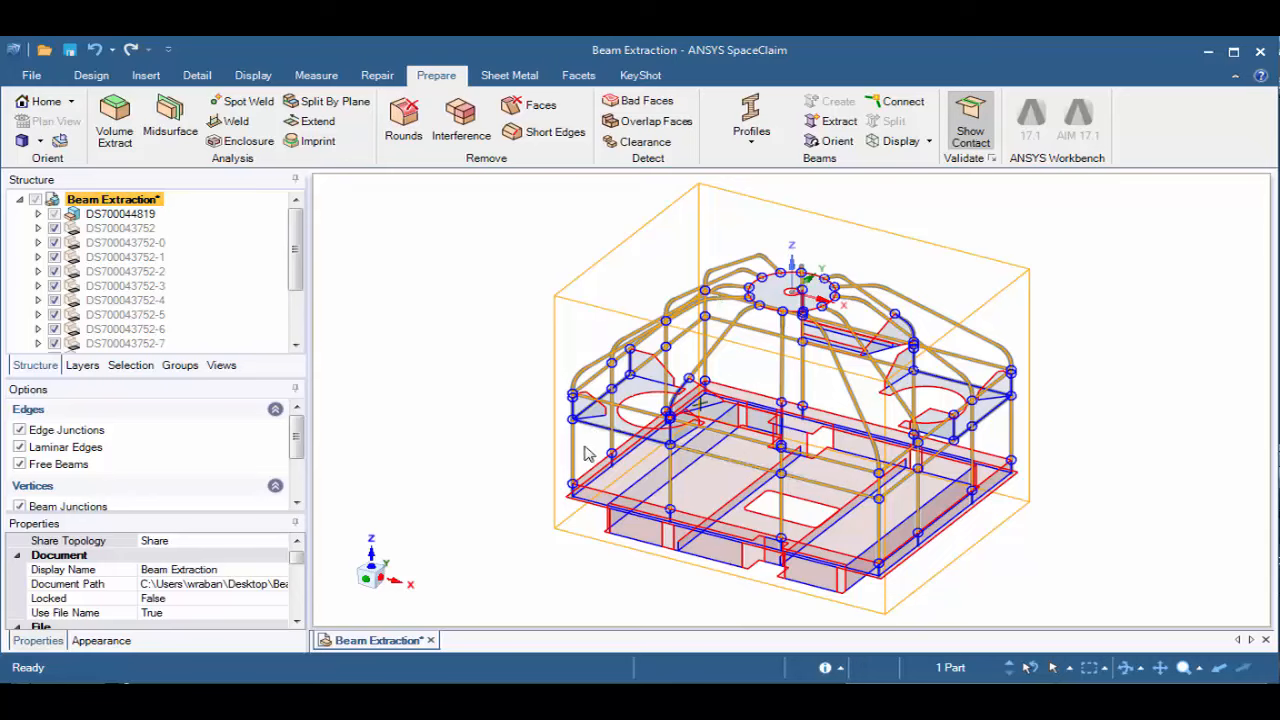
pyautogui.scroll(5, 590, 445)
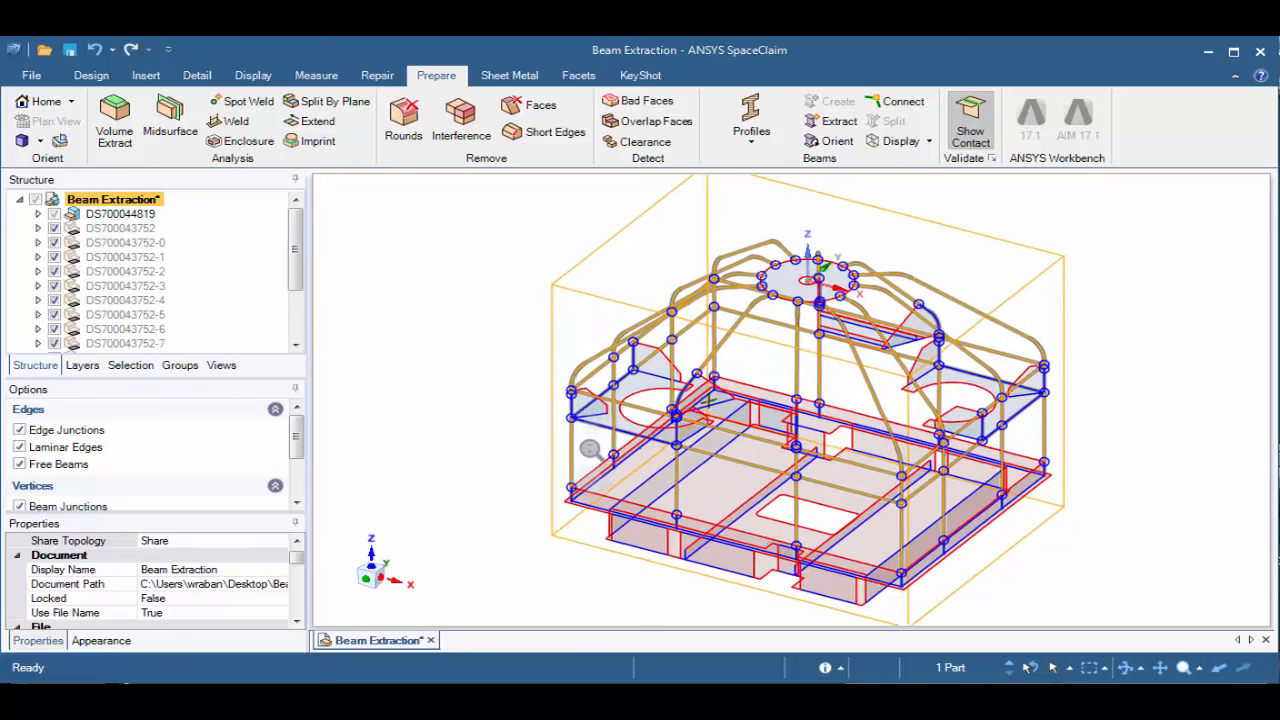
pyautogui.scroll(4, 600, 571)
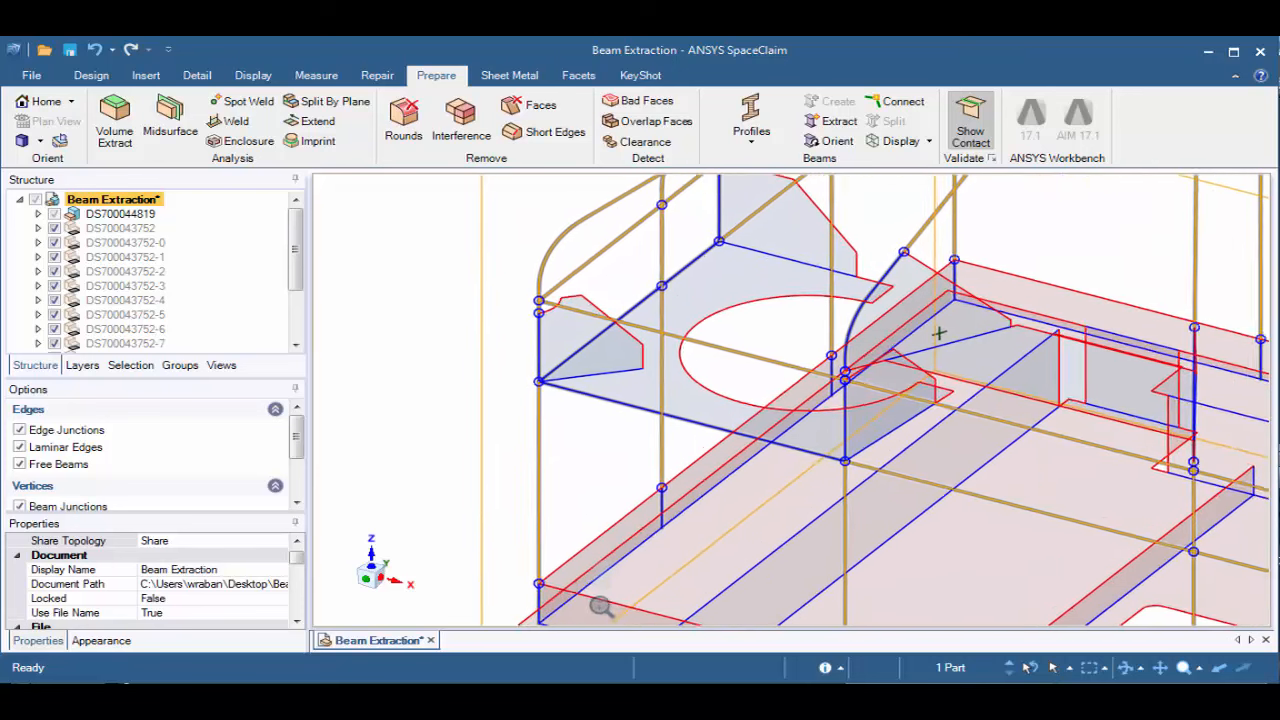
pyautogui.scroll(2, 563, 326)
pyautogui.scroll(2, 578, 370)
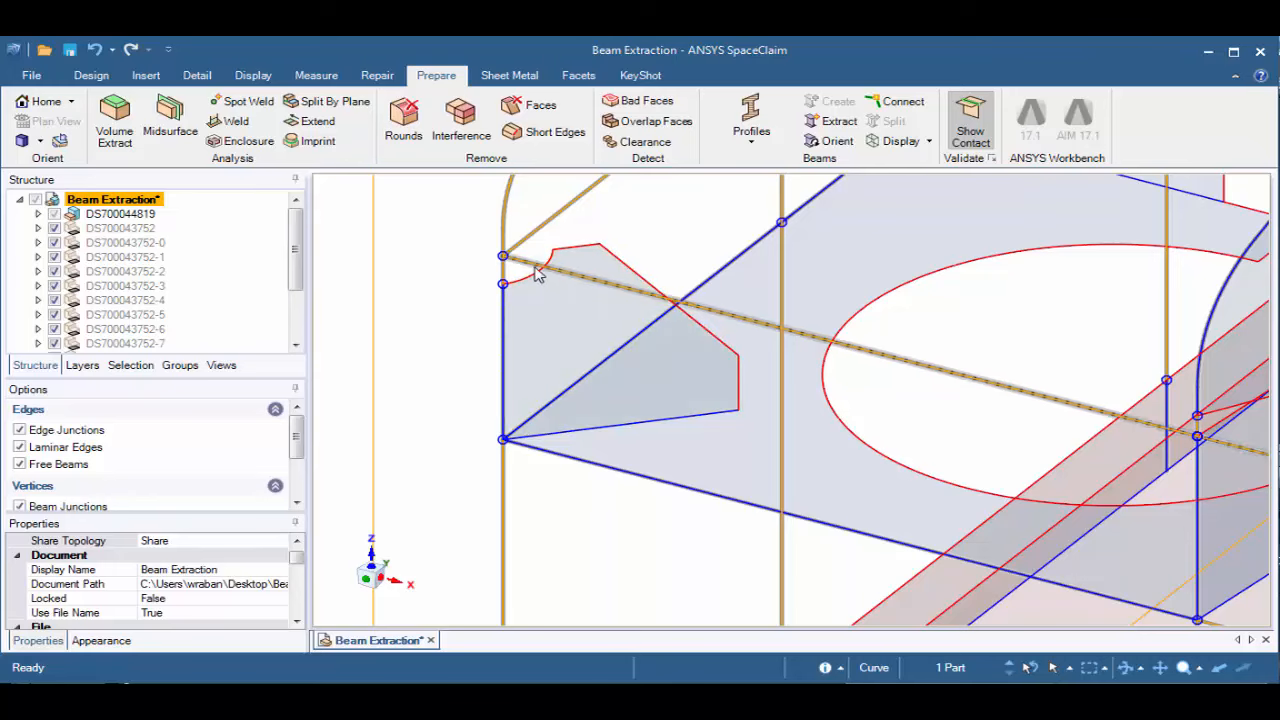
pyautogui.scroll(5, 515, 275)
pyautogui.keyDown('shift'); pyautogui.moveTo(562, 426); pyautogui.dragTo(562, 442, button='middle'); pyautogui.keyUp('shift')
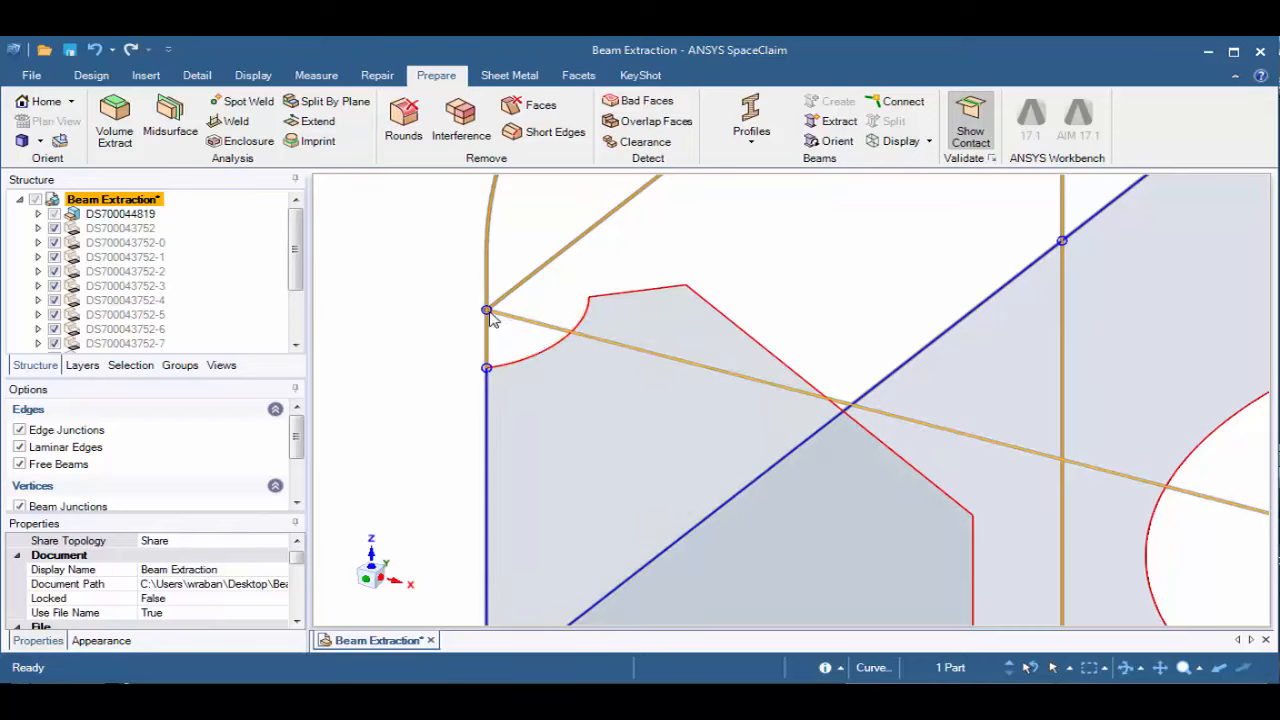
pyautogui.click(431, 299)
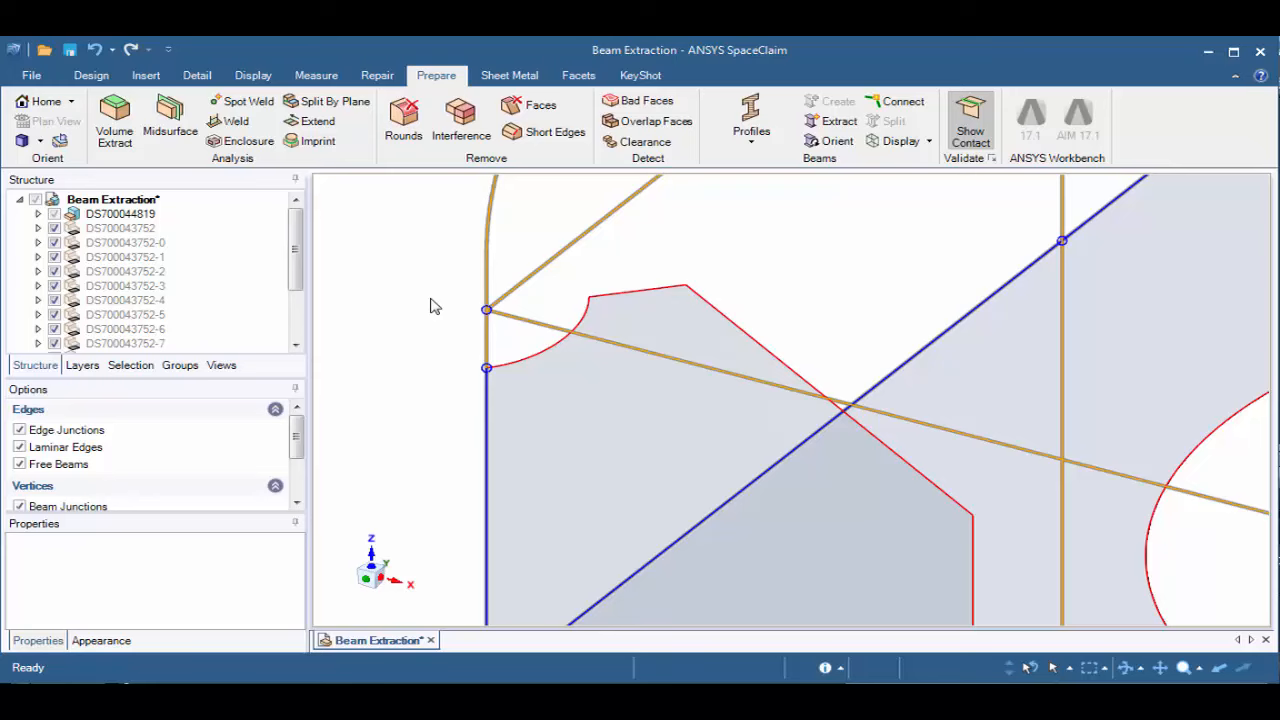
pyautogui.press('Escape')
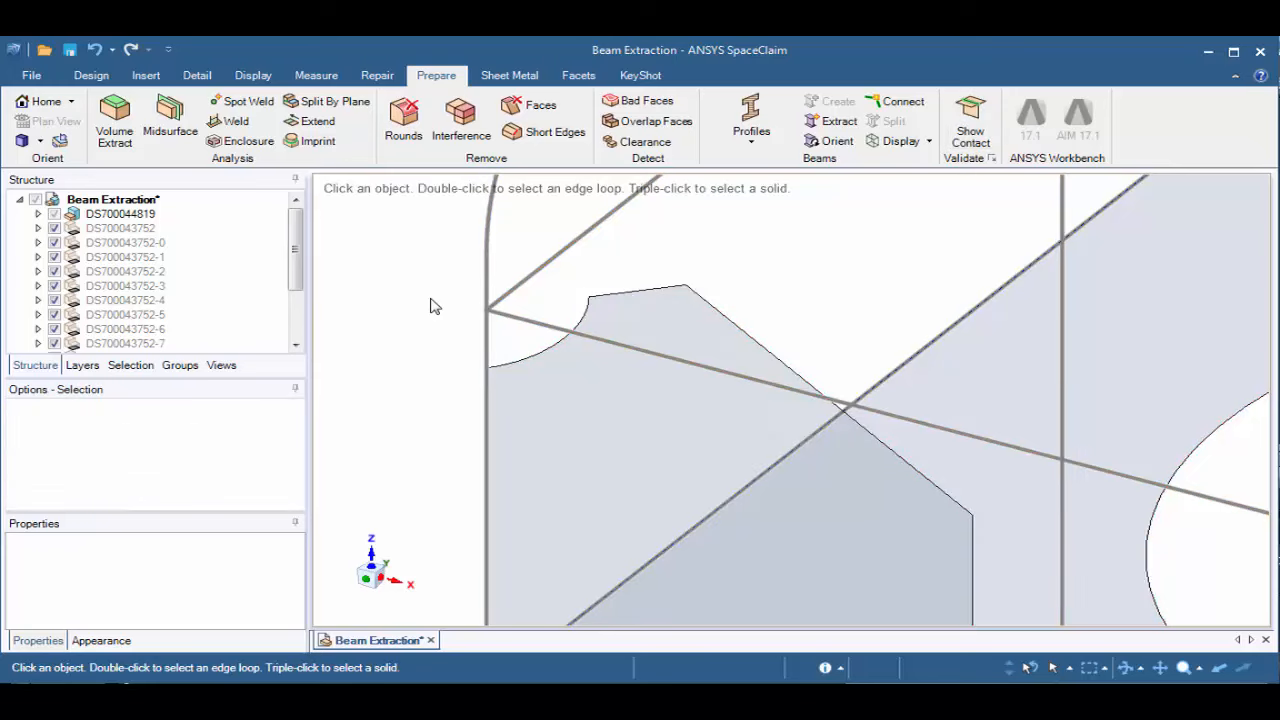
# Fill the small corner gusset's curved cutout so its corner meets the beam junction, and preview the topology sharing again with Show Contact
pyautogui.click(100, 78)
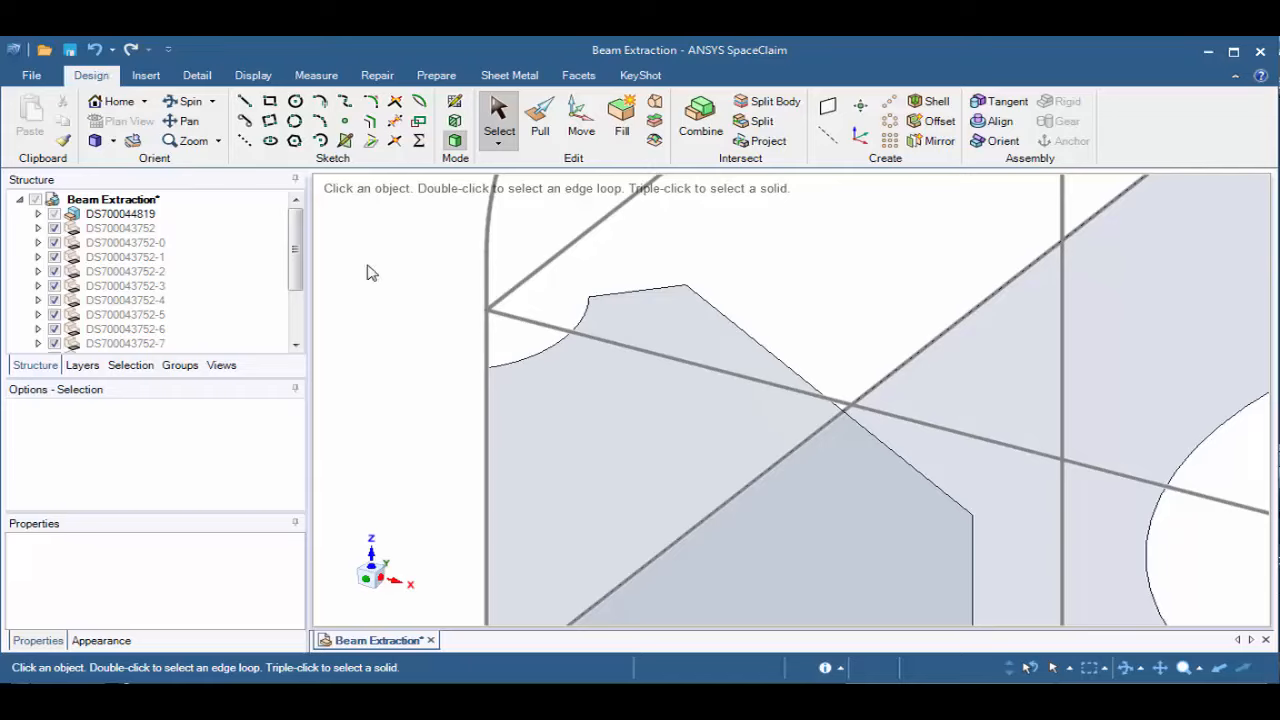
pyautogui.click(524, 362)
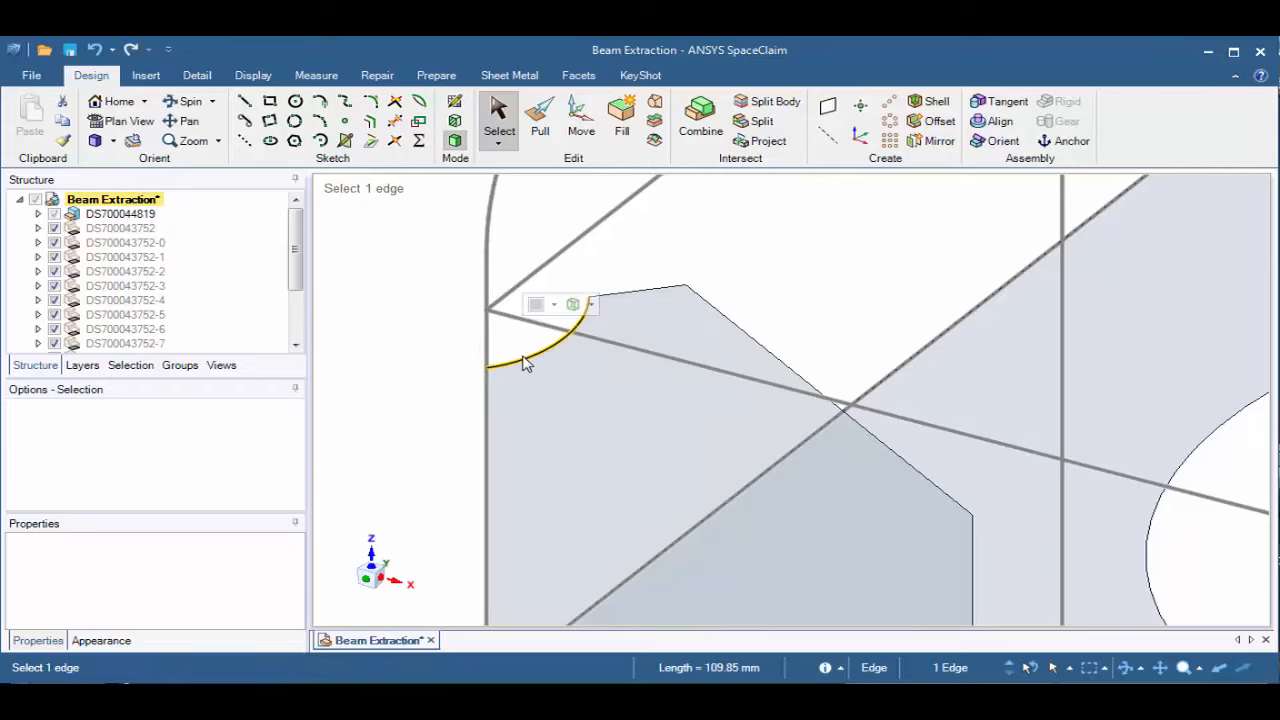
pyautogui.click(628, 136)
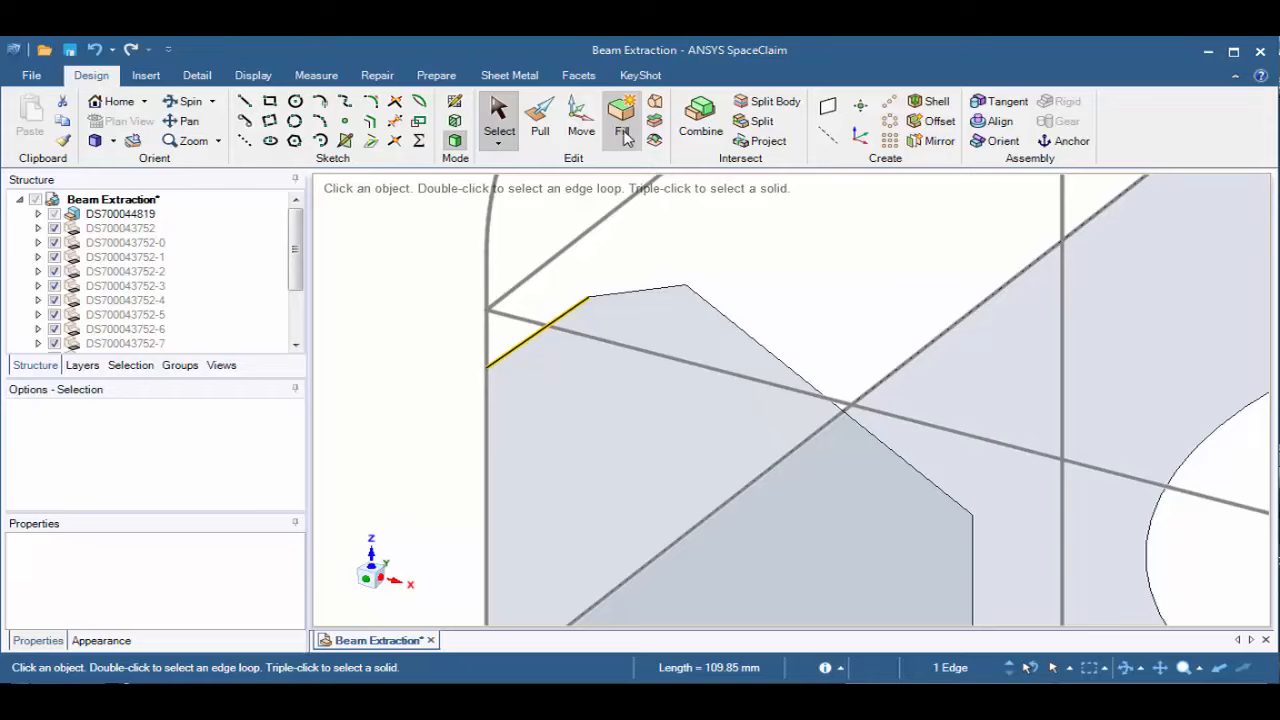
pyautogui.click(626, 136)
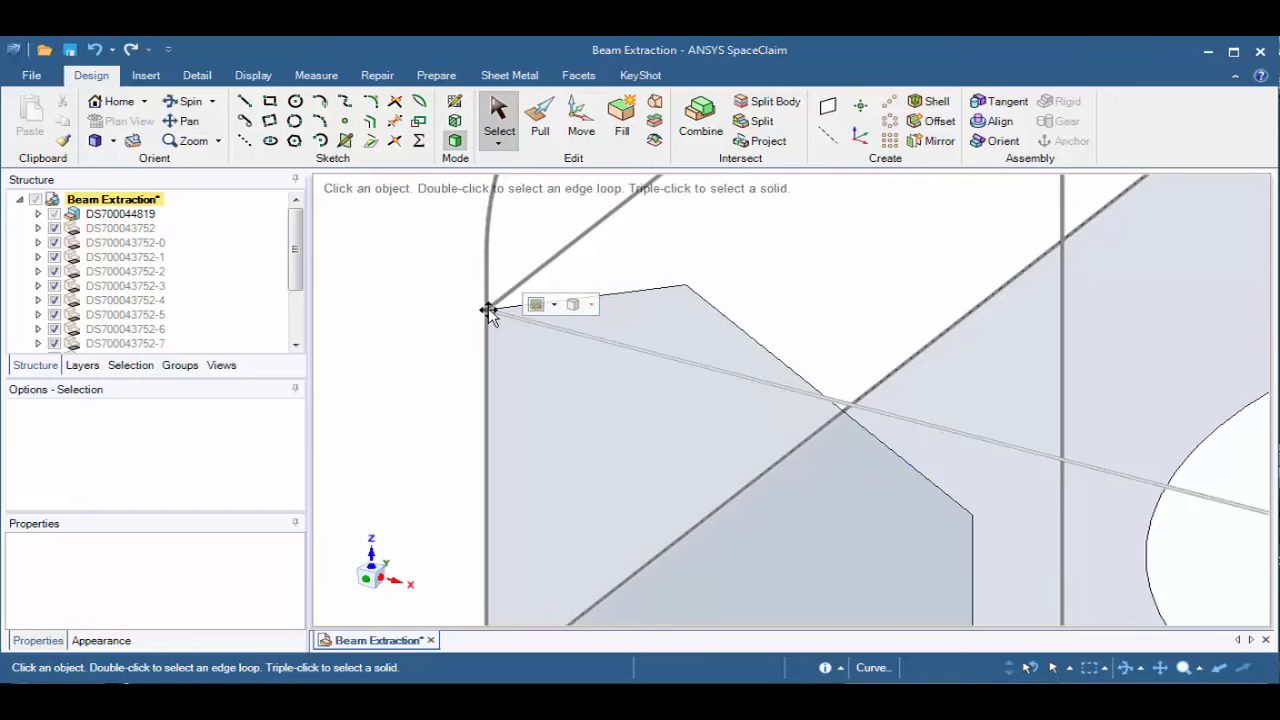
pyautogui.click(437, 78)
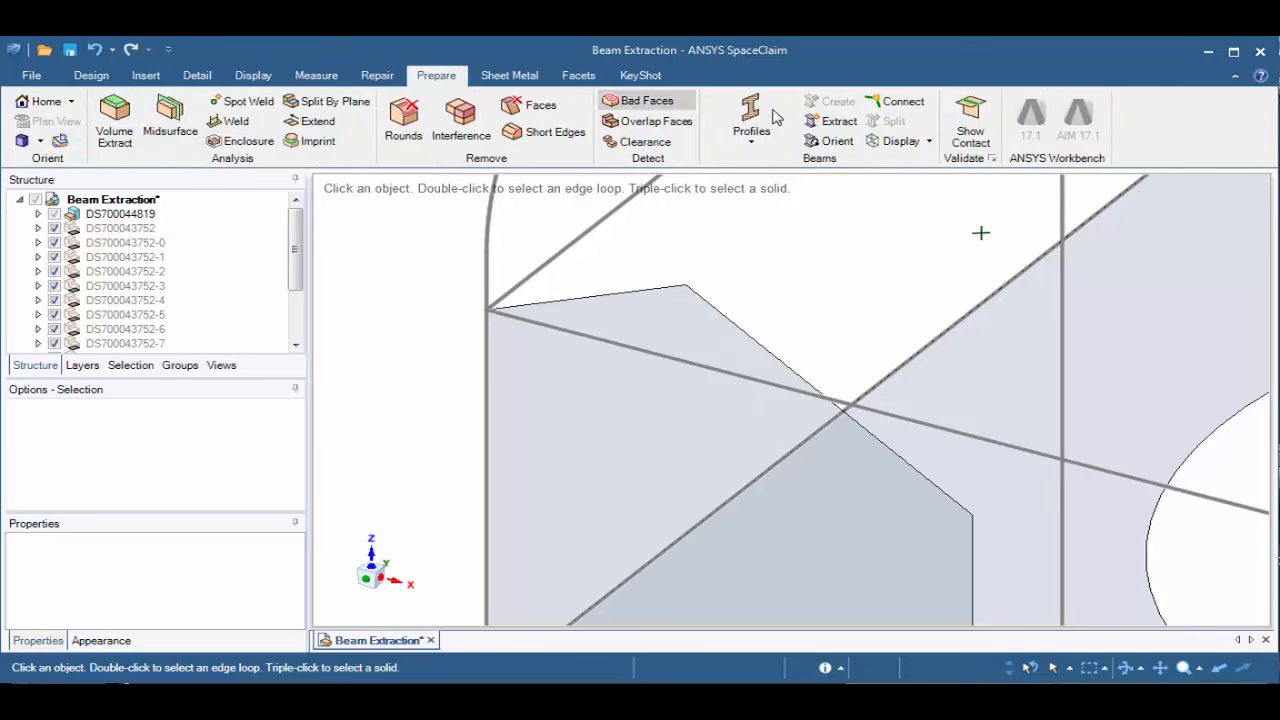
pyautogui.click(966, 125)
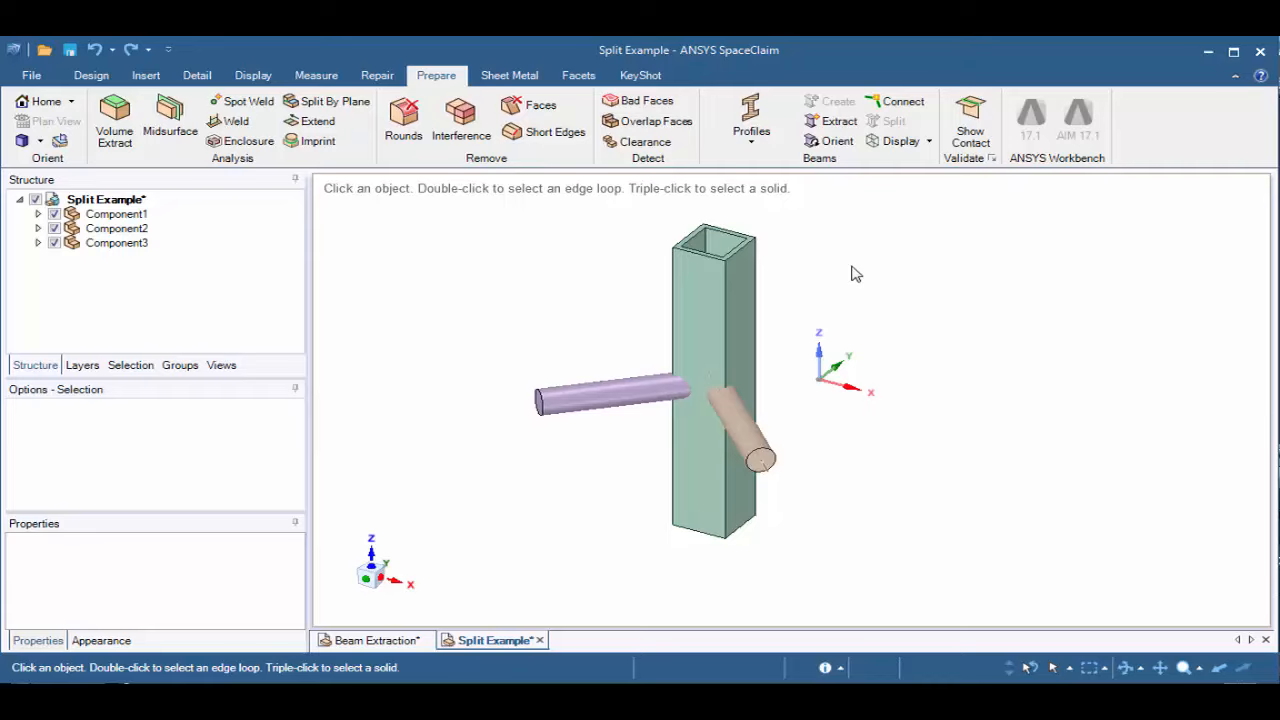
# Extract beams from all three solids of the split example, the square tube and both round bars, at once
pyautogui.moveTo(791, 262); pyautogui.dragTo(798, 424, button='middle')
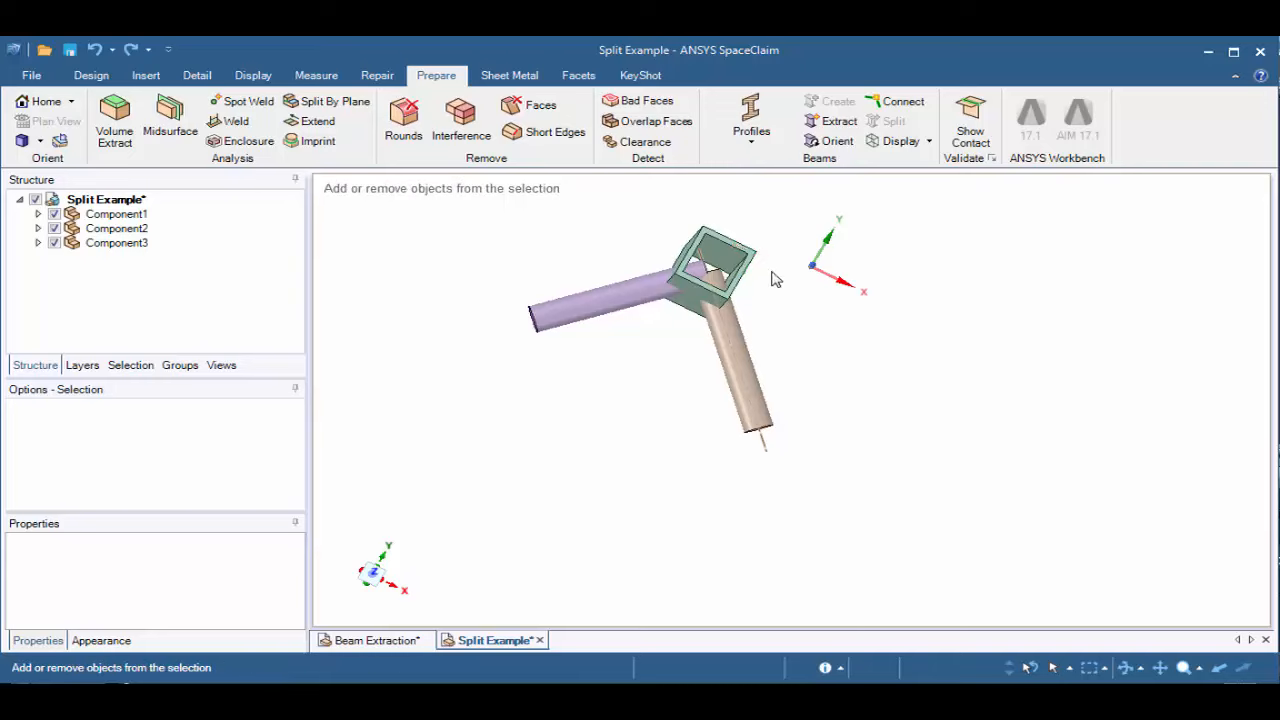
pyautogui.keyDown('ctrl'); pyautogui.moveTo(775, 280); pyautogui.dragTo(969, 426, button='middle'); pyautogui.keyUp('ctrl')
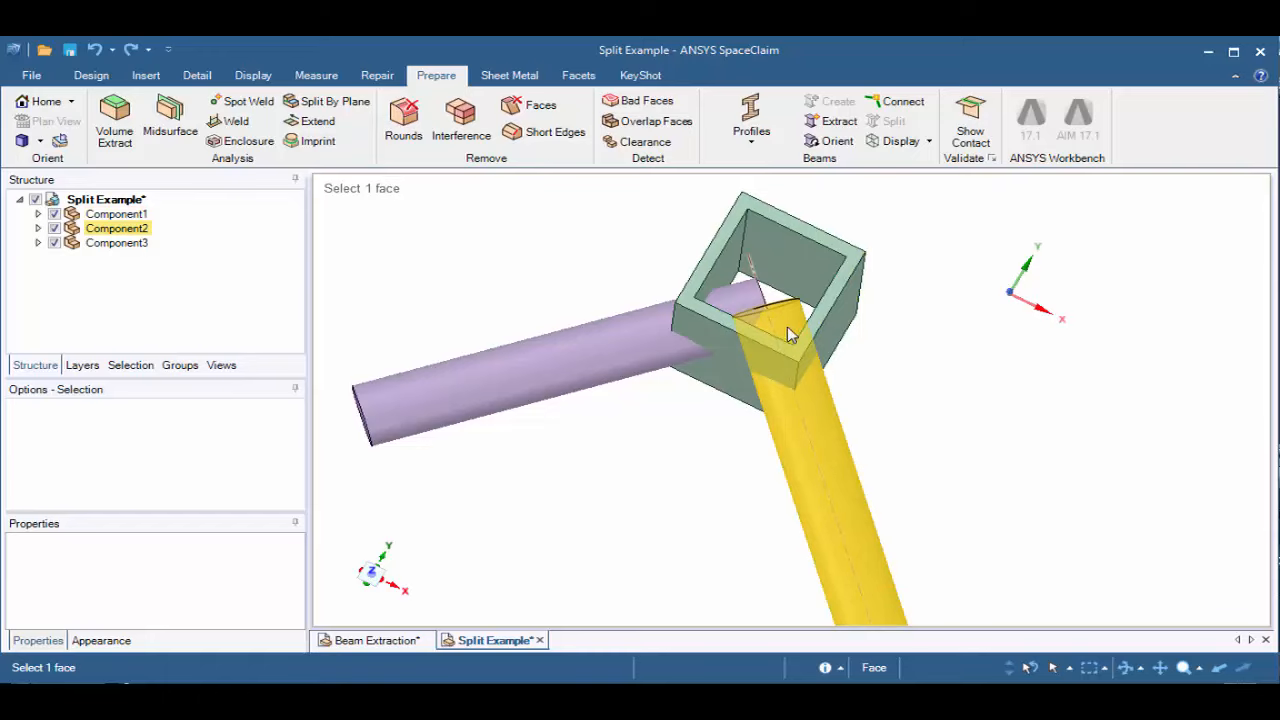
pyautogui.moveTo(769, 313)
pyautogui.mouseDown(button='middle')
pyautogui.moveTo(891, 409)
pyautogui.moveTo(900, 349)
pyautogui.moveTo(846, 340)
pyautogui.moveTo(843, 287)
pyautogui.mouseUp(button='middle')
pyautogui.click(835, 121)
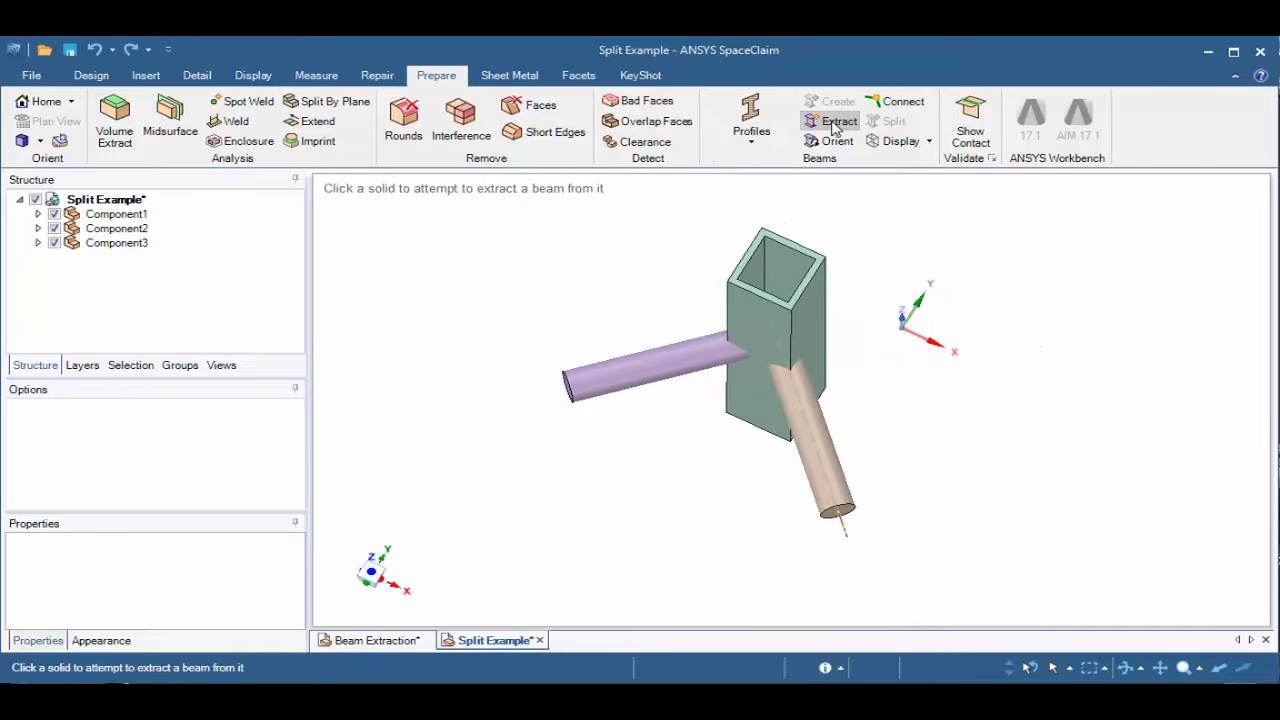
pyautogui.moveTo(519, 202); pyautogui.dragTo(905, 597)
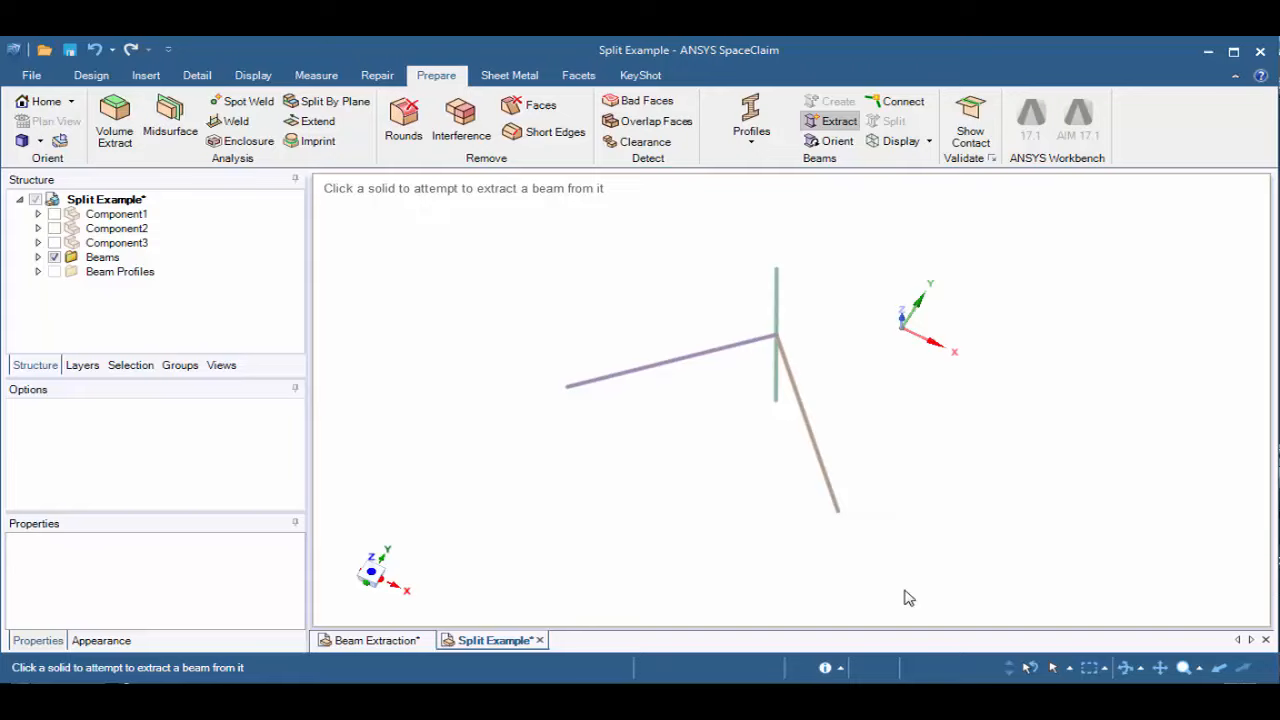
# Display the extracted beams as Solid Beams and examine where the round beams run inside the square tube
pyautogui.click(889, 145)
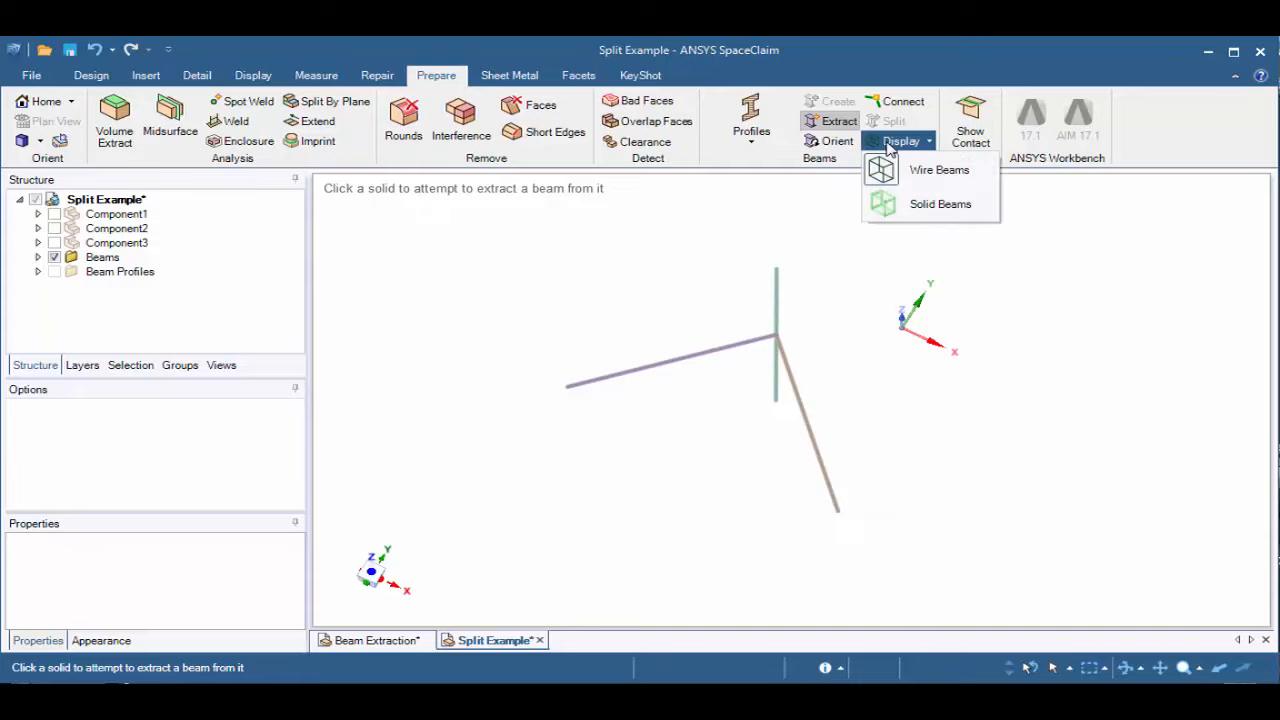
pyautogui.click(895, 208)
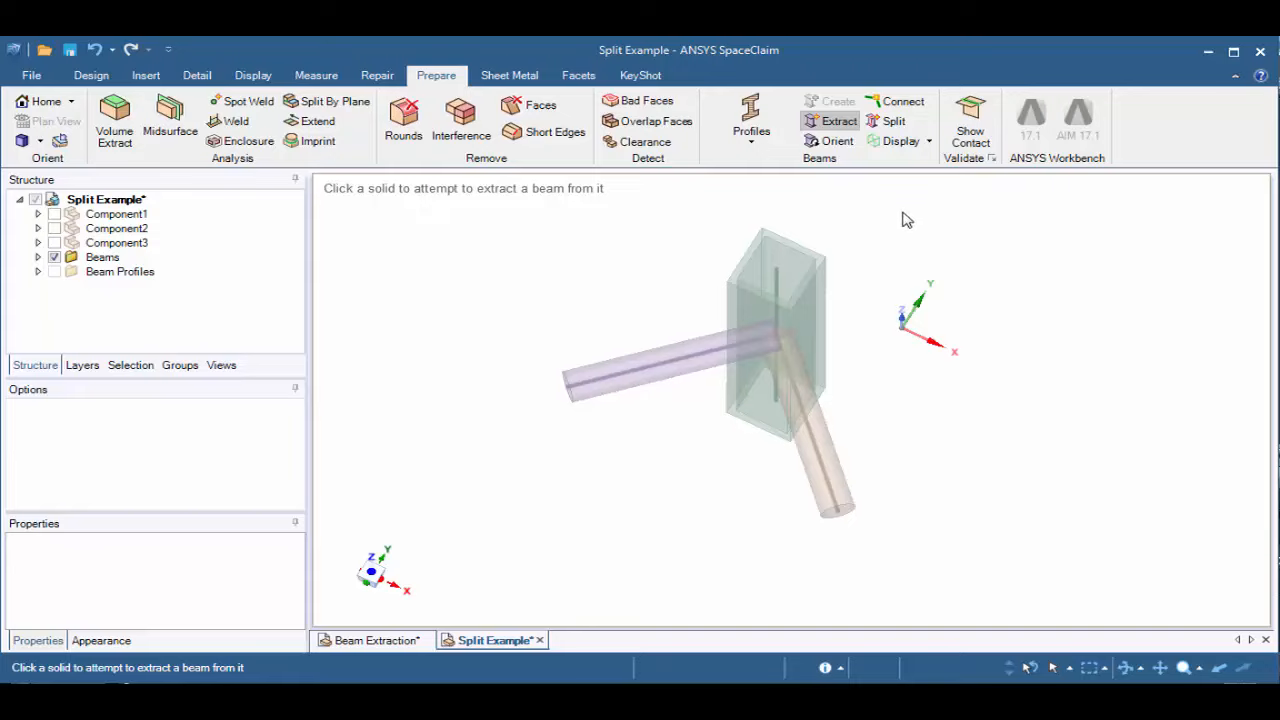
pyautogui.moveTo(894, 226); pyautogui.dragTo(887, 371, button='middle')
pyautogui.keyDown('shift'); pyautogui.moveTo(887, 371); pyautogui.dragTo(919, 387, button='middle'); pyautogui.keyUp('shift')
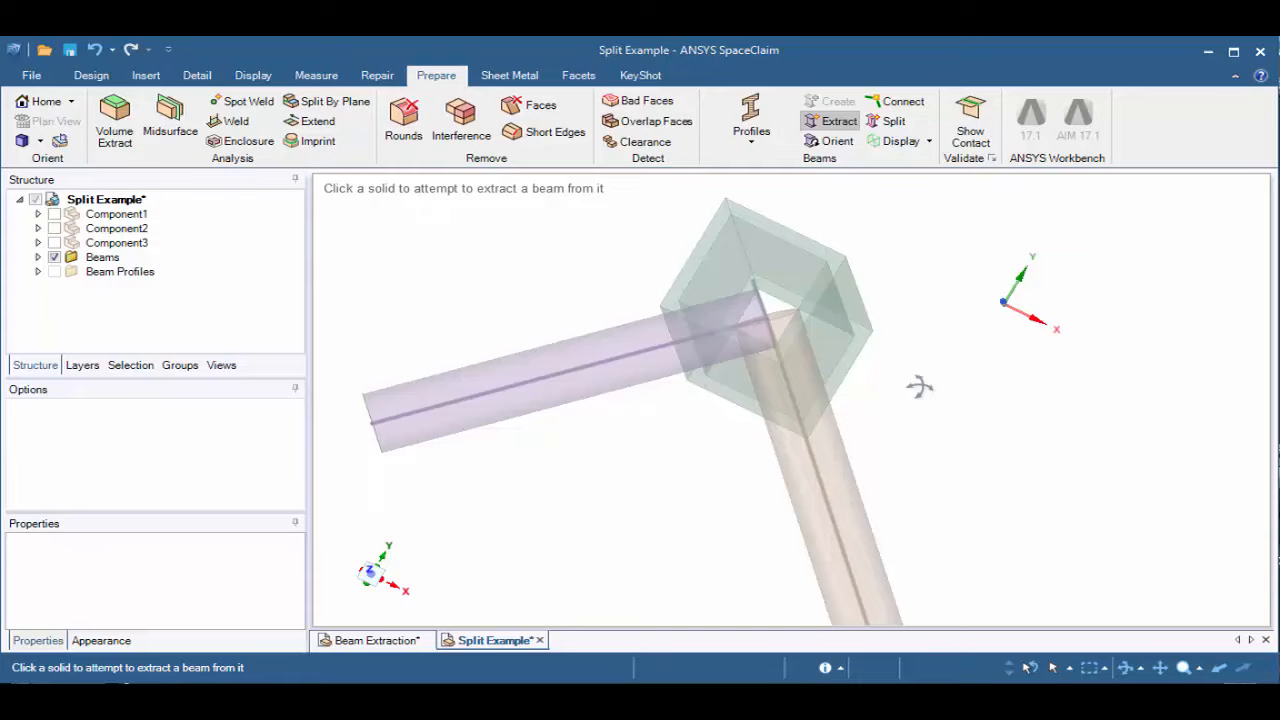
# Split both round beams at all detected square tube wall locations, switch the display to Wire Beams and leave Split
pyautogui.click(891, 124)
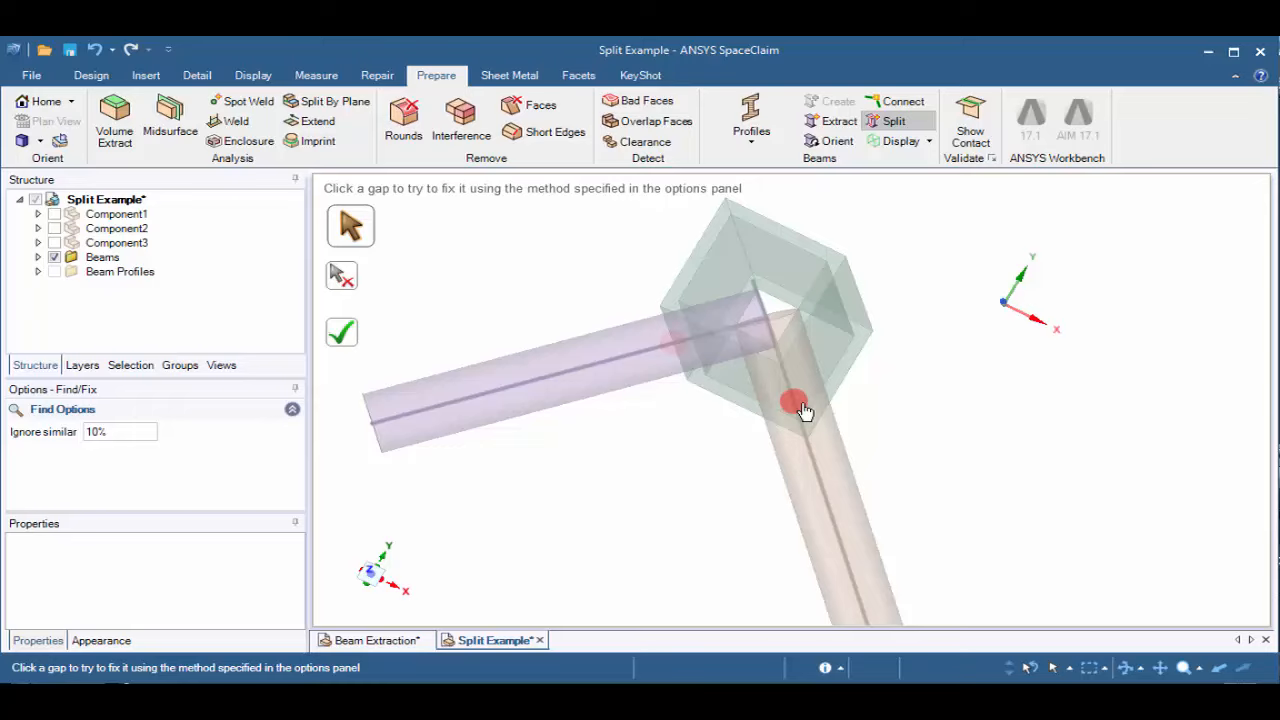
pyautogui.click(355, 337)
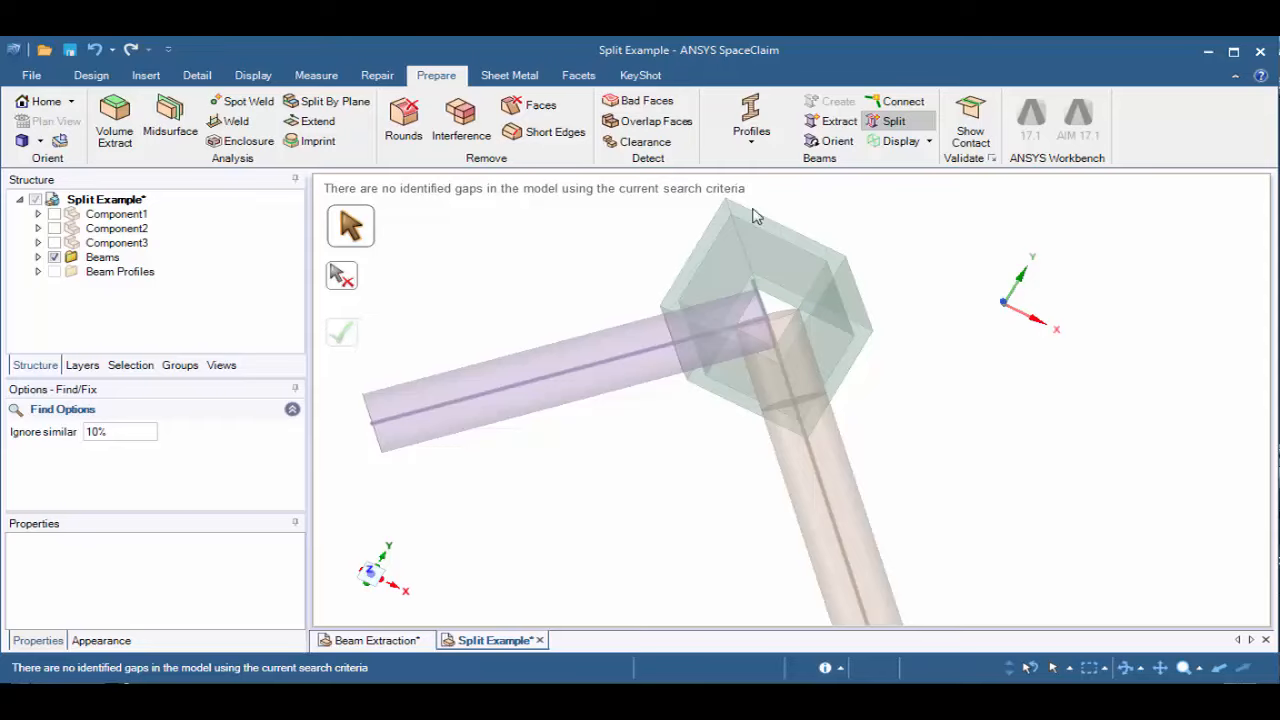
pyautogui.click(897, 145)
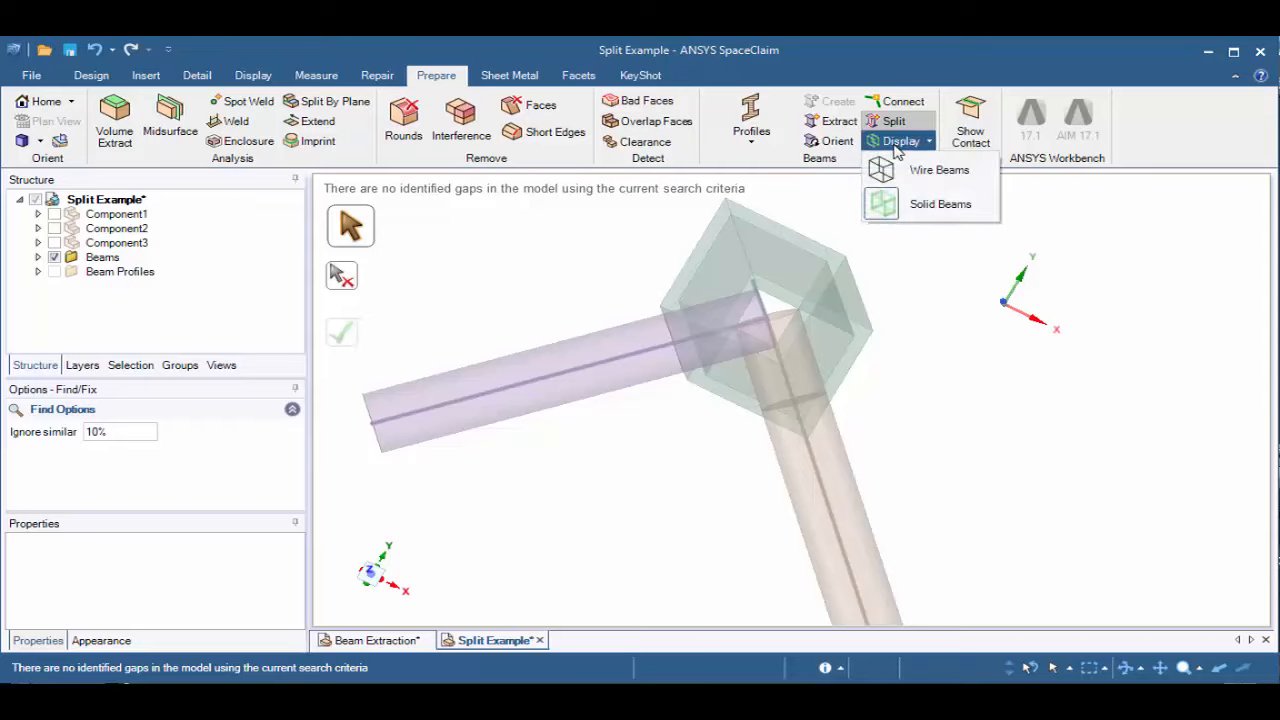
pyautogui.click(897, 172)
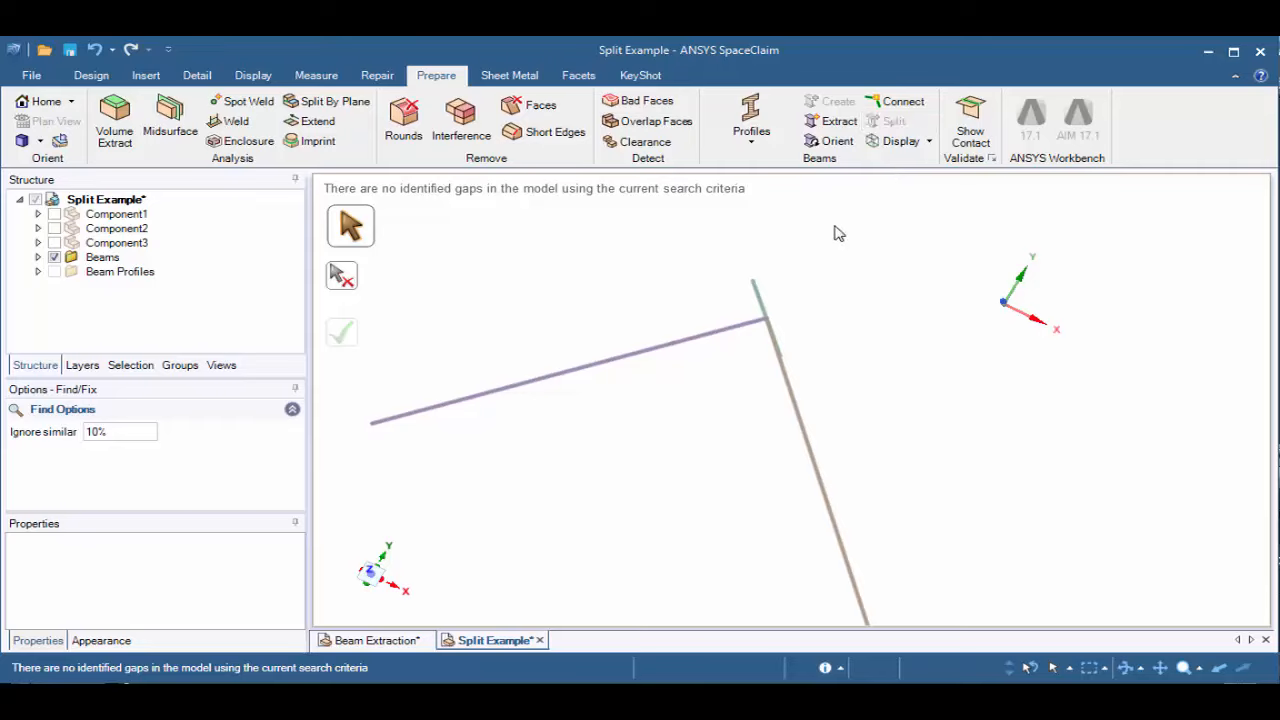
pyautogui.press('Escape')
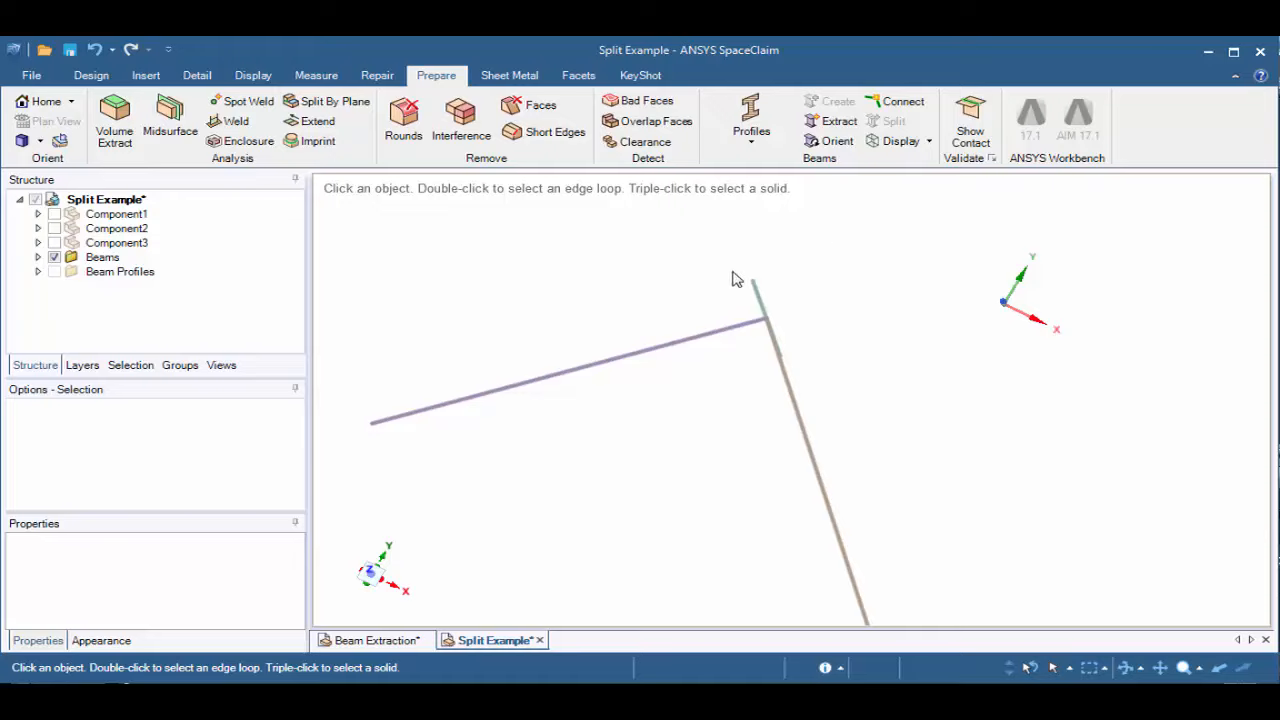
# Set Rigid to True for the two short round-beam segments between the split points and the tube's centreline
pyautogui.click(731, 331)
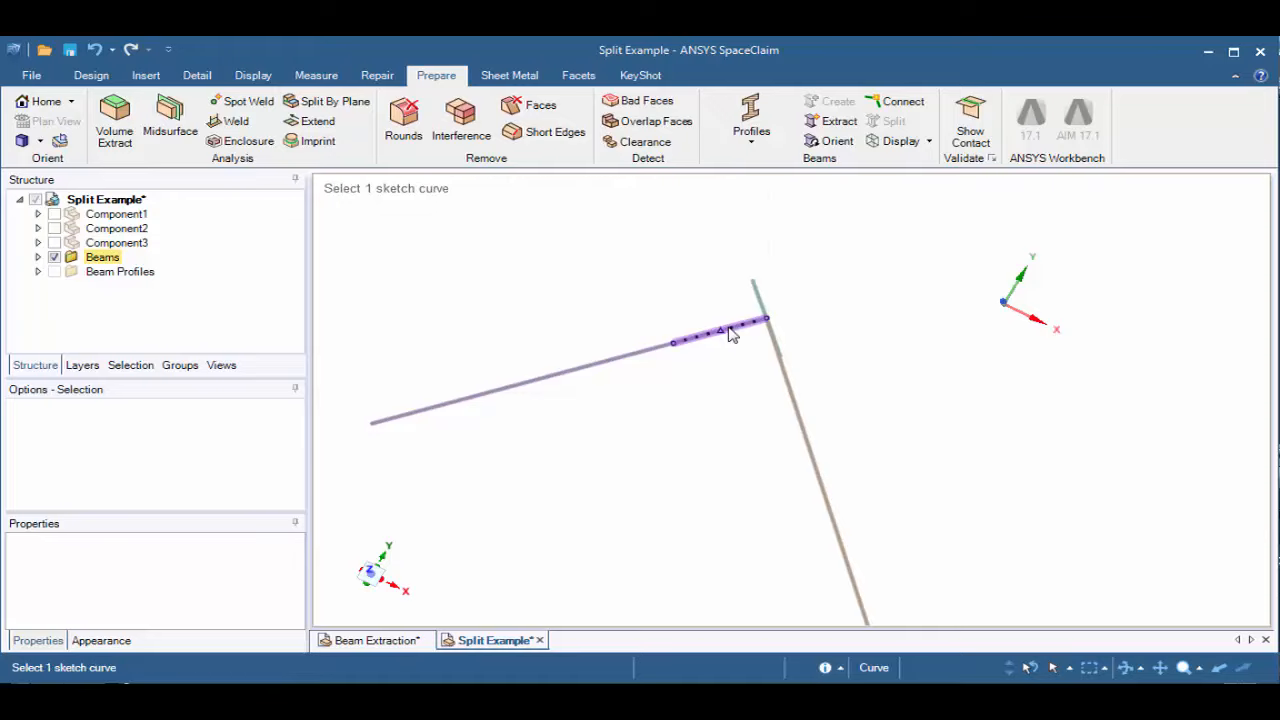
pyautogui.click(676, 347)
pyautogui.click(672, 352)
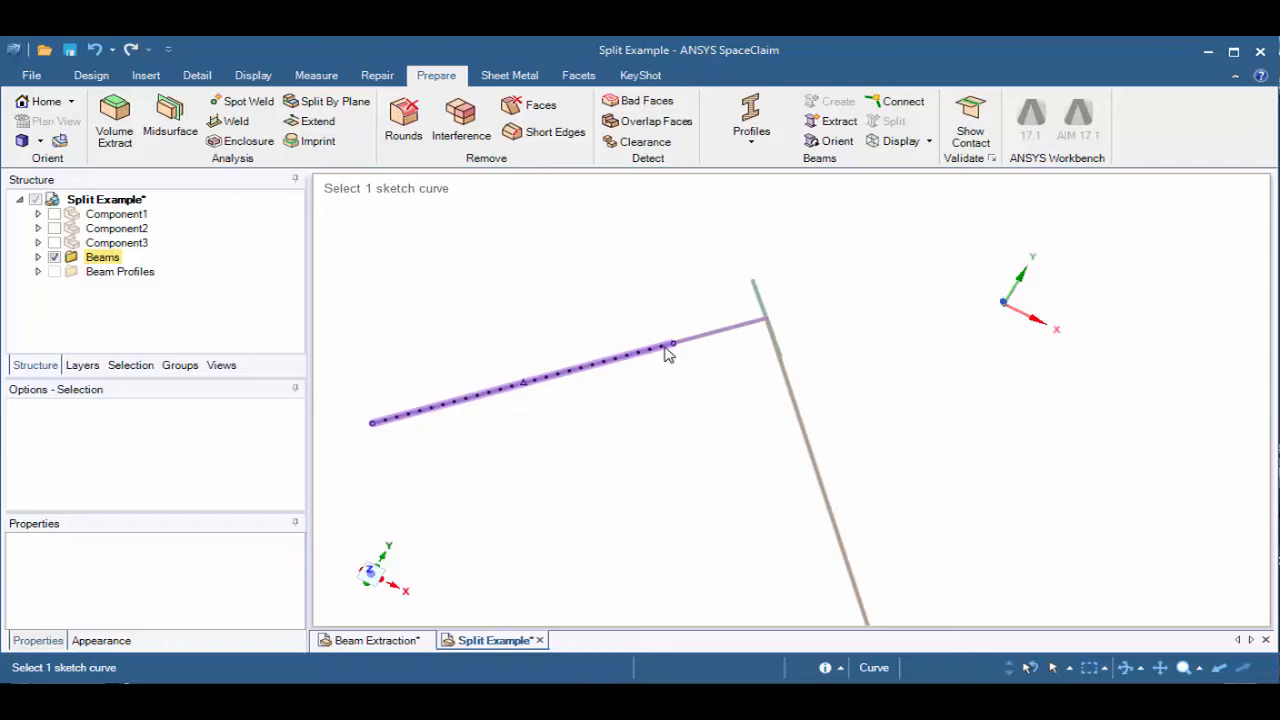
pyautogui.click(677, 366)
pyautogui.moveTo(677, 352); pyautogui.dragTo(690, 312, button='middle')
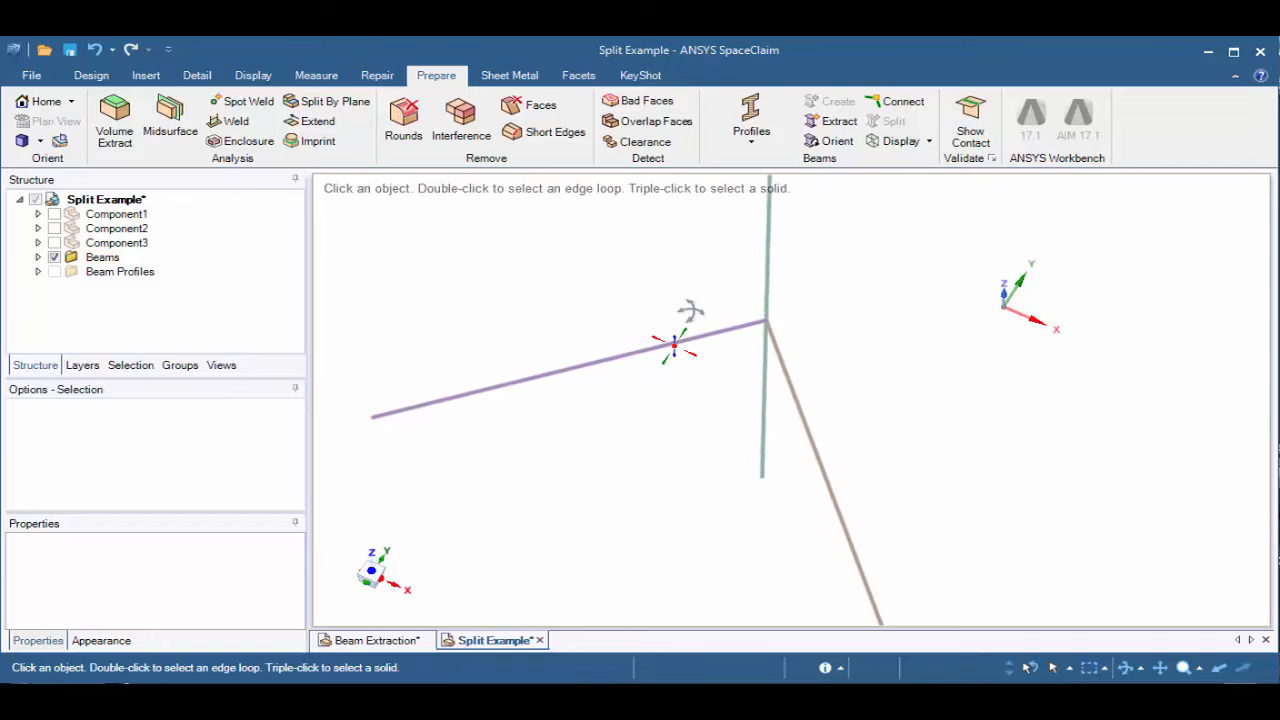
pyautogui.click(696, 340)
pyautogui.click(697, 343)
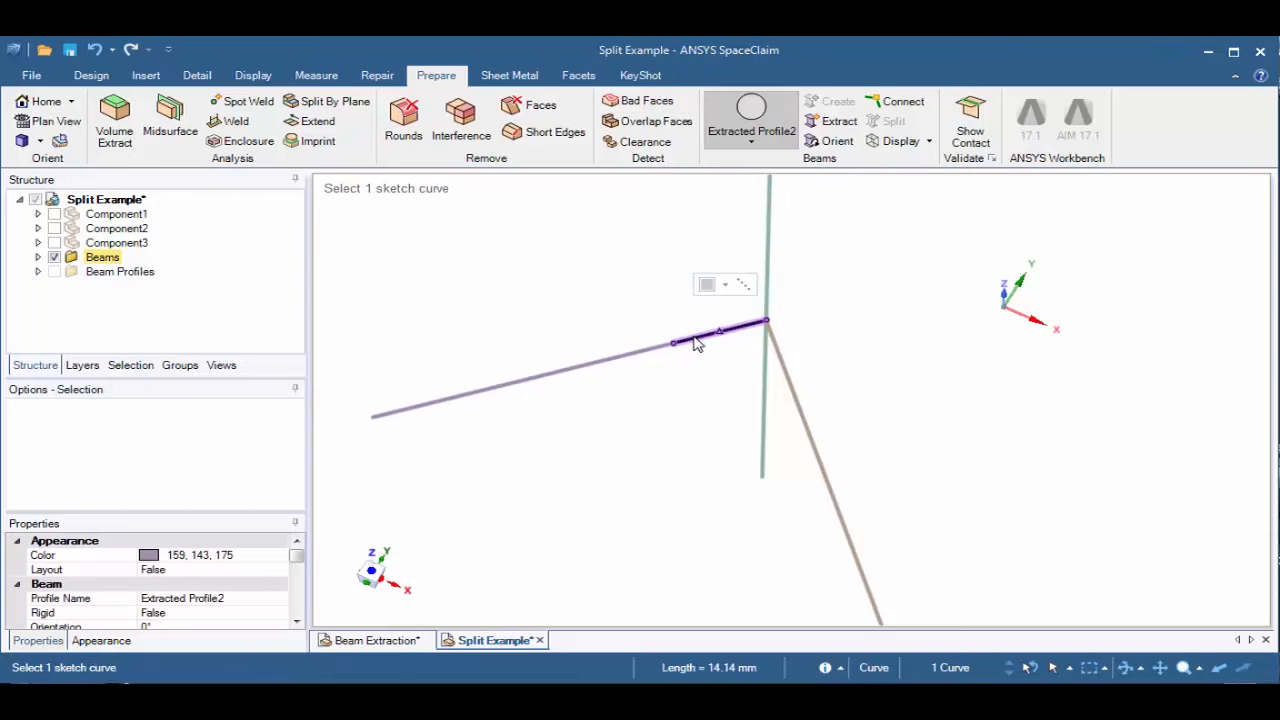
pyautogui.press('ctrl')
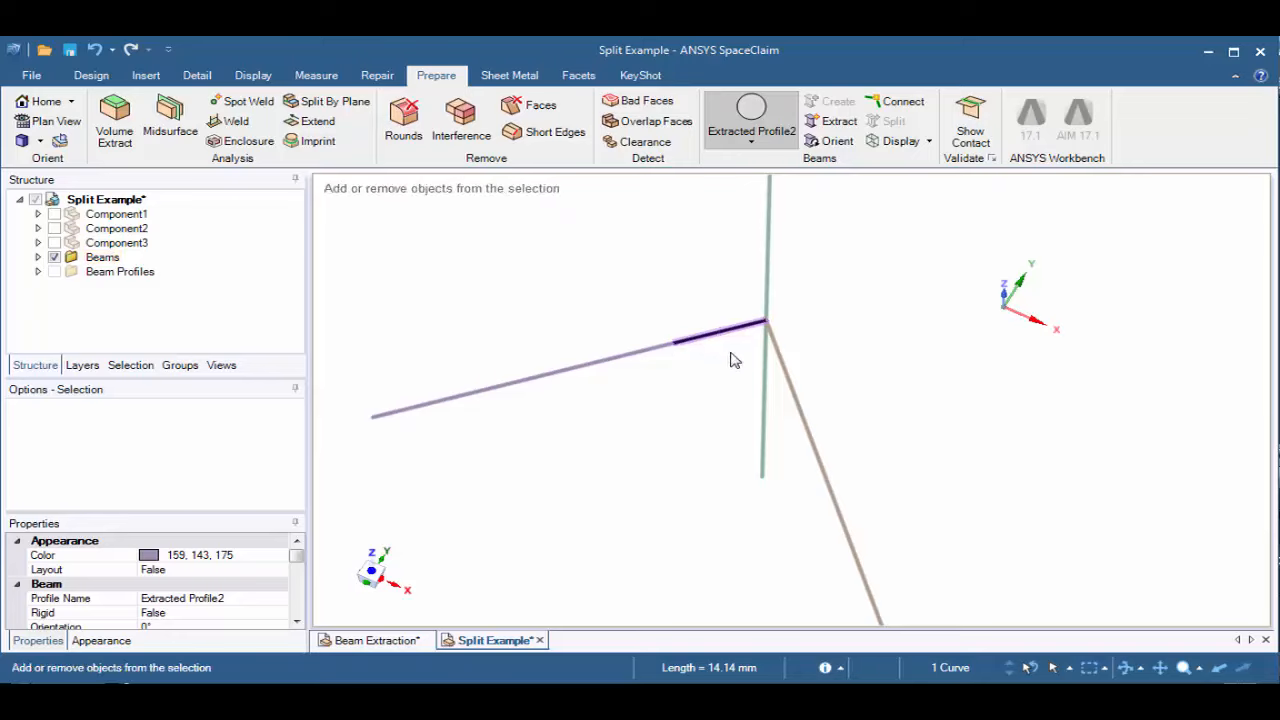
pyautogui.keyDown('ctrl'); pyautogui.click(785, 373); pyautogui.keyUp('ctrl')
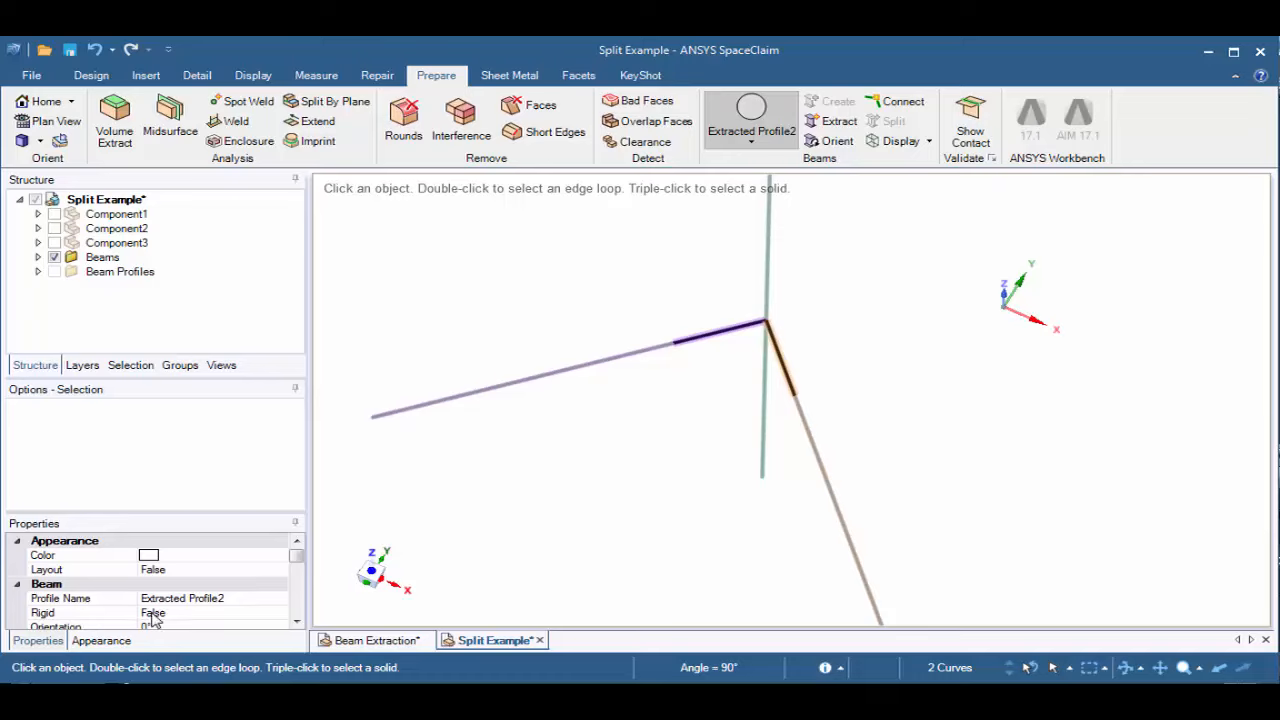
pyautogui.click(187, 613)
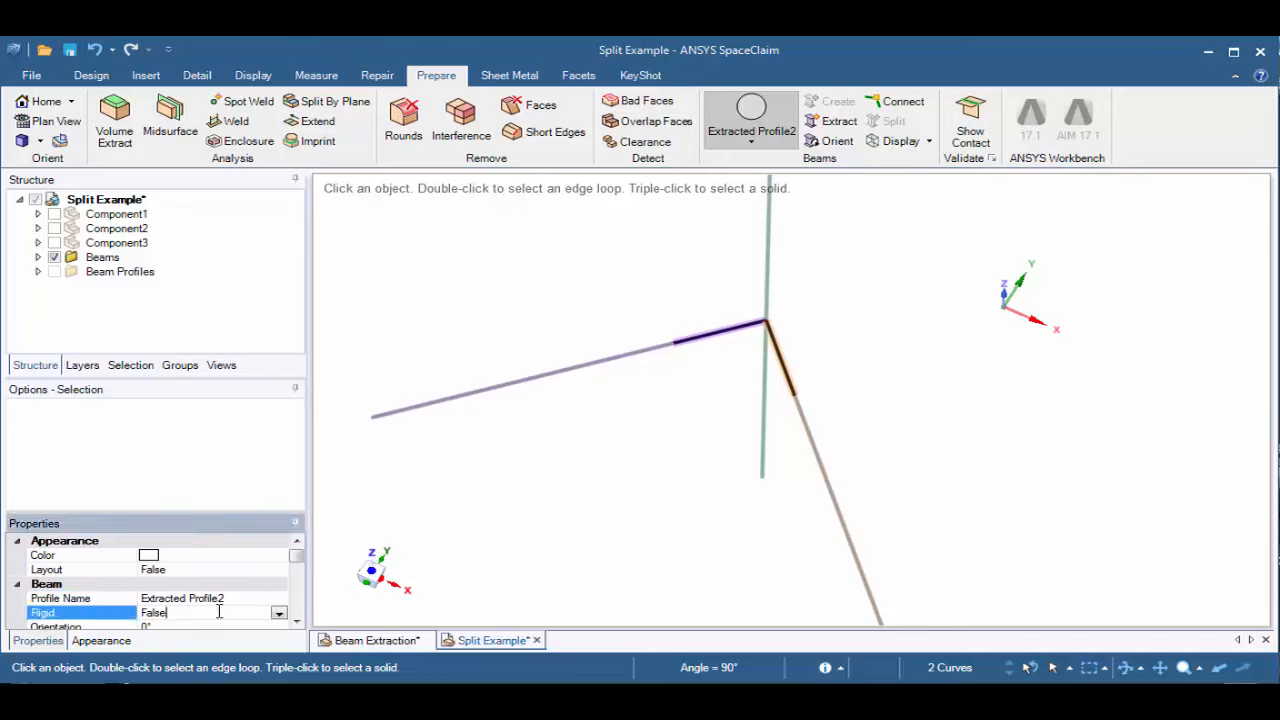
pyautogui.click(279, 614)
pyautogui.click(228, 628)
pyautogui.scroll(-2, 229, 625)
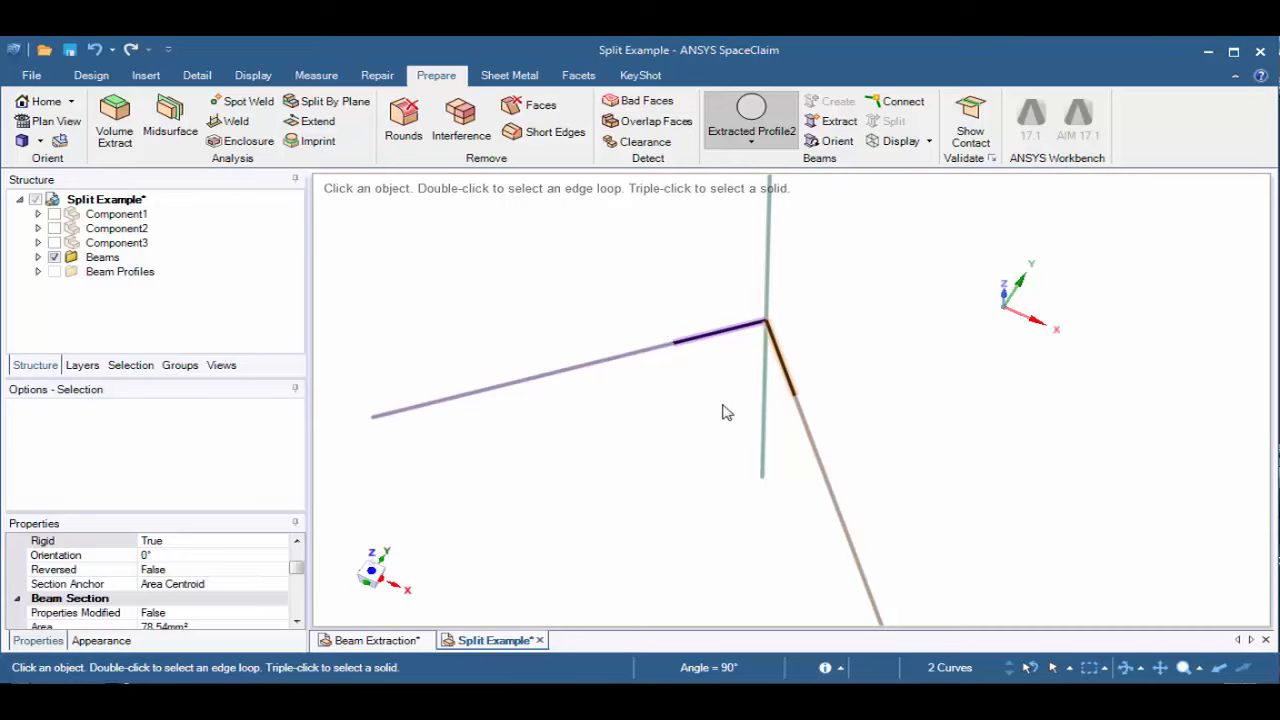
pyautogui.click(658, 352)
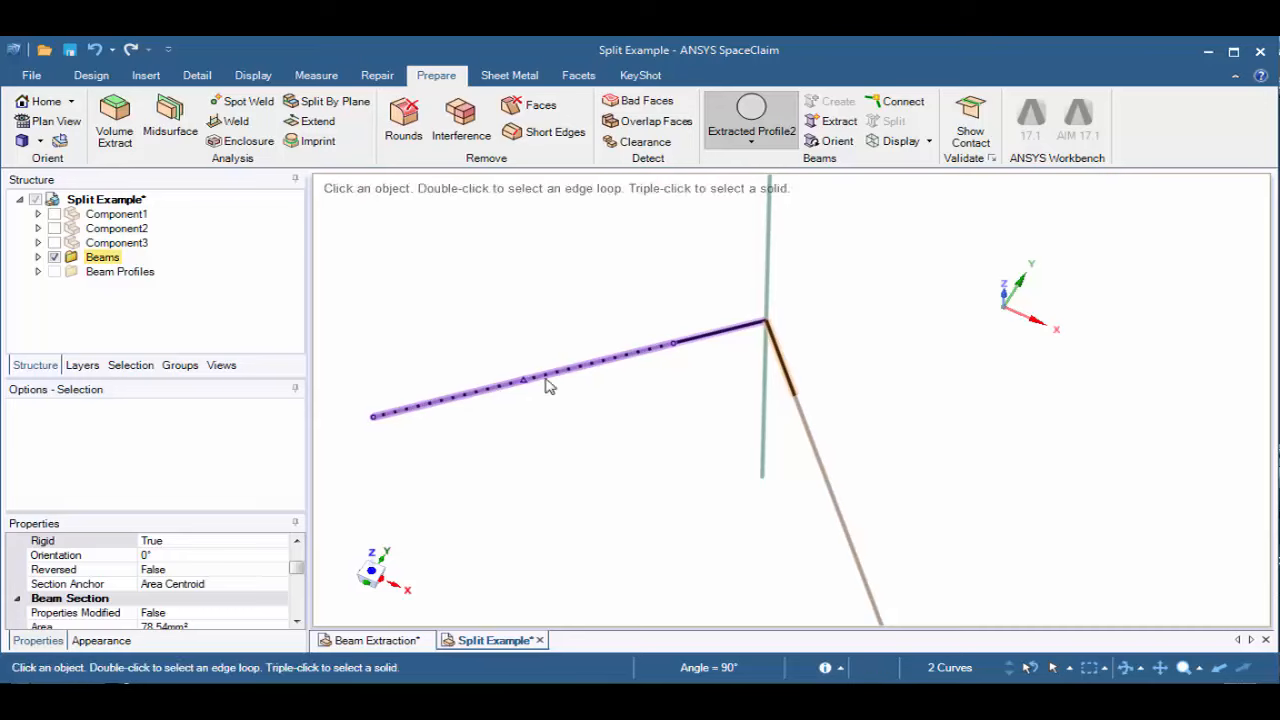
pyautogui.click(845, 517)
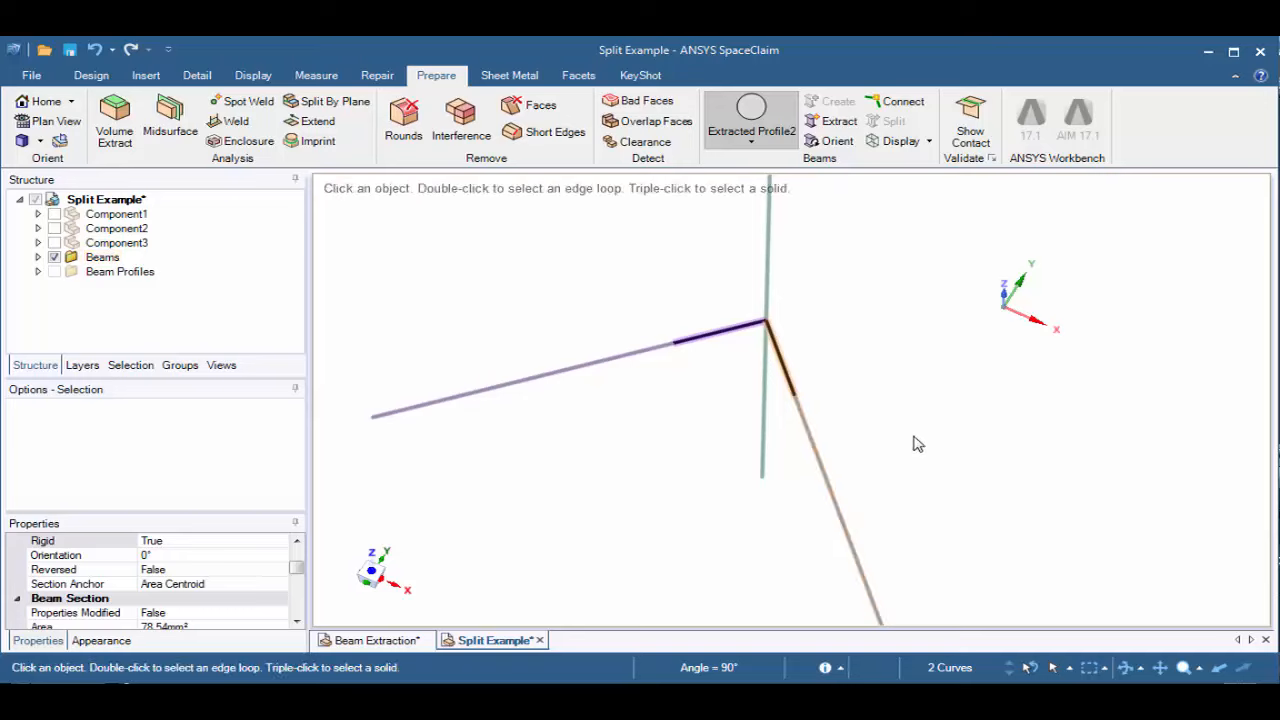
pyautogui.moveTo(917, 444); pyautogui.dragTo(903, 356, button='middle')
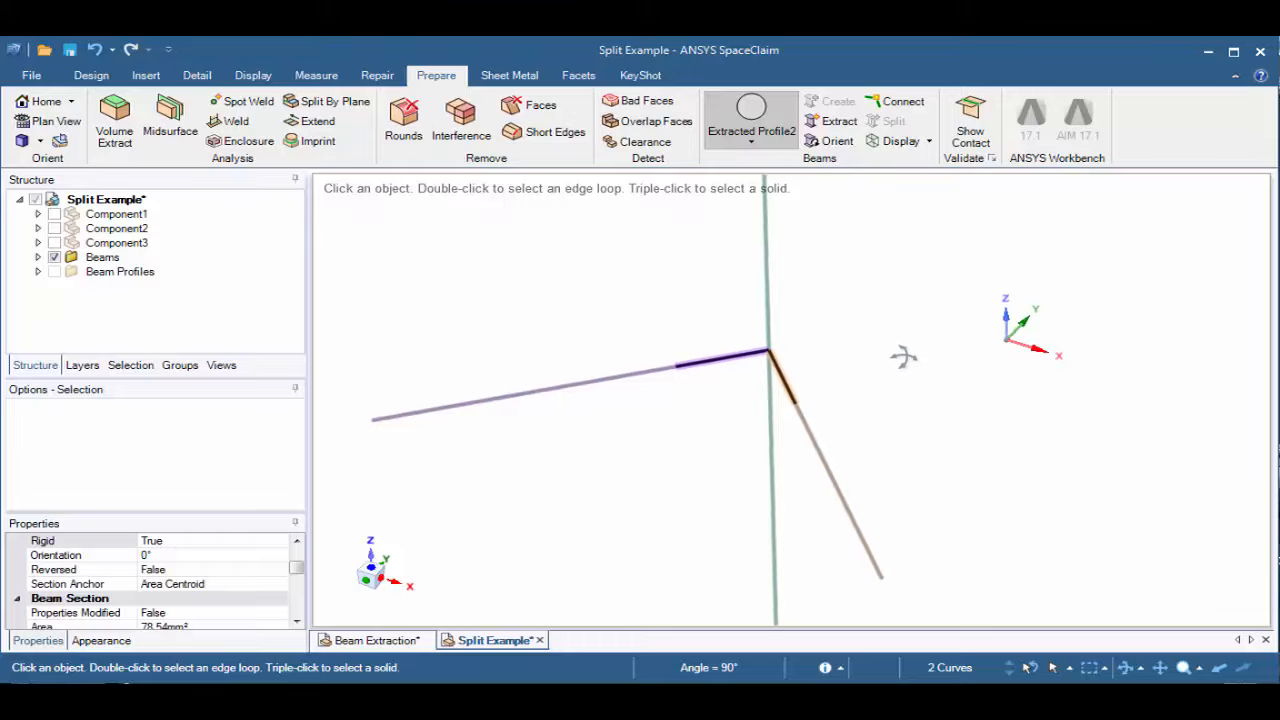